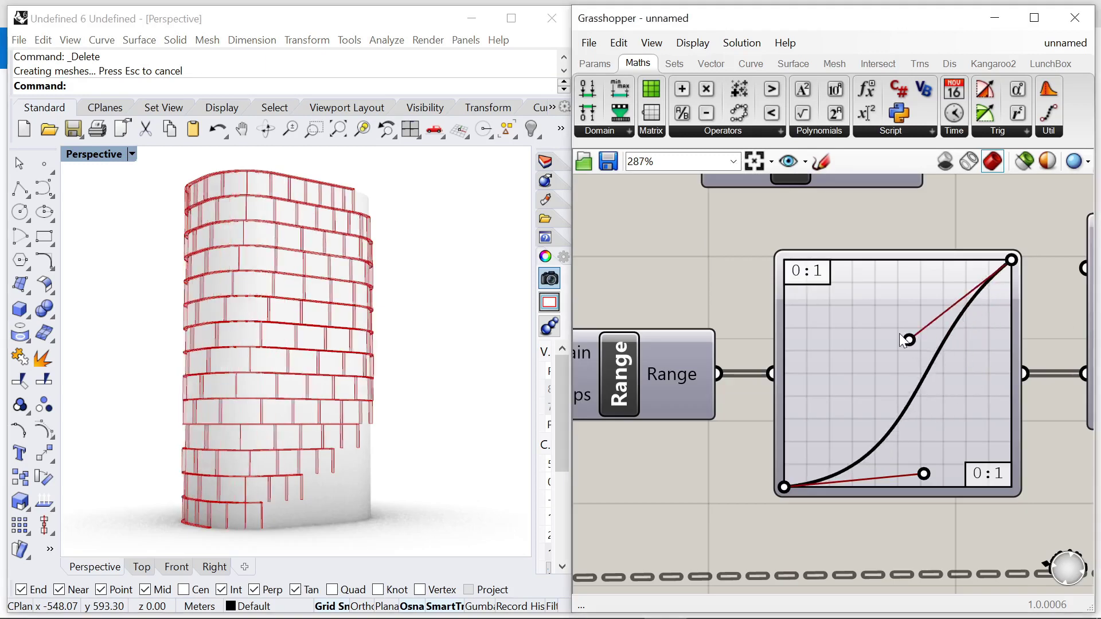
Step: Reshape the graph curve by its lower handle and raise the Range Steps slider to vary the finished tower's pattern
right_drag(345, 354, 123, 372)
mouse_move(923, 473)
mouse_down()
mouse_move(911, 447)
mouse_move(934, 465)
mouse_move(915, 420)
mouse_move(929, 459)
mouse_up()
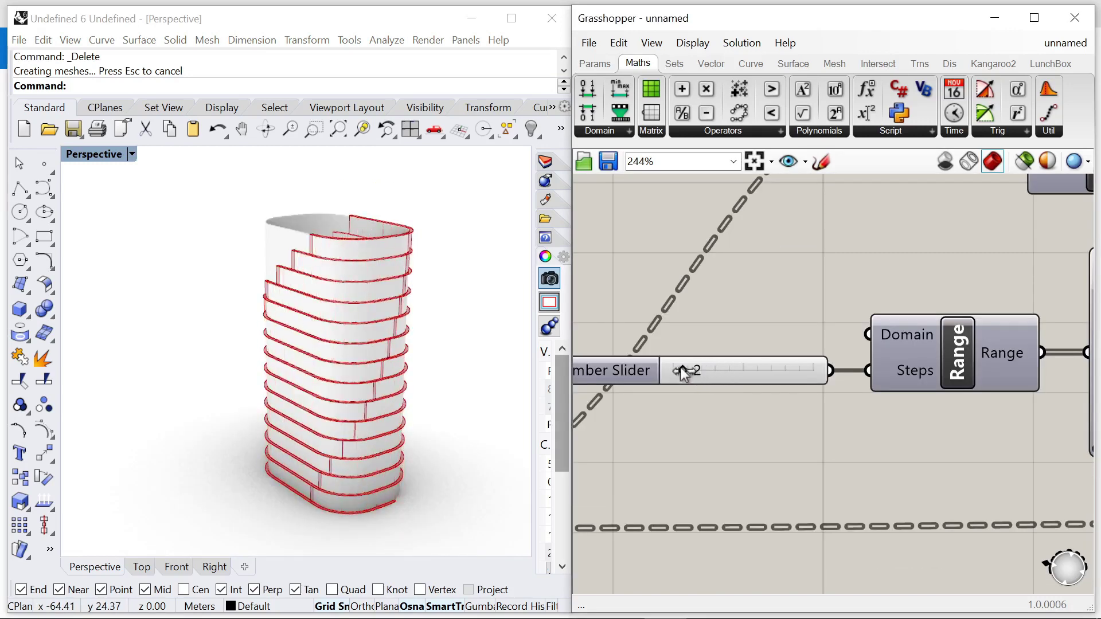
drag(683, 370, 730, 373)
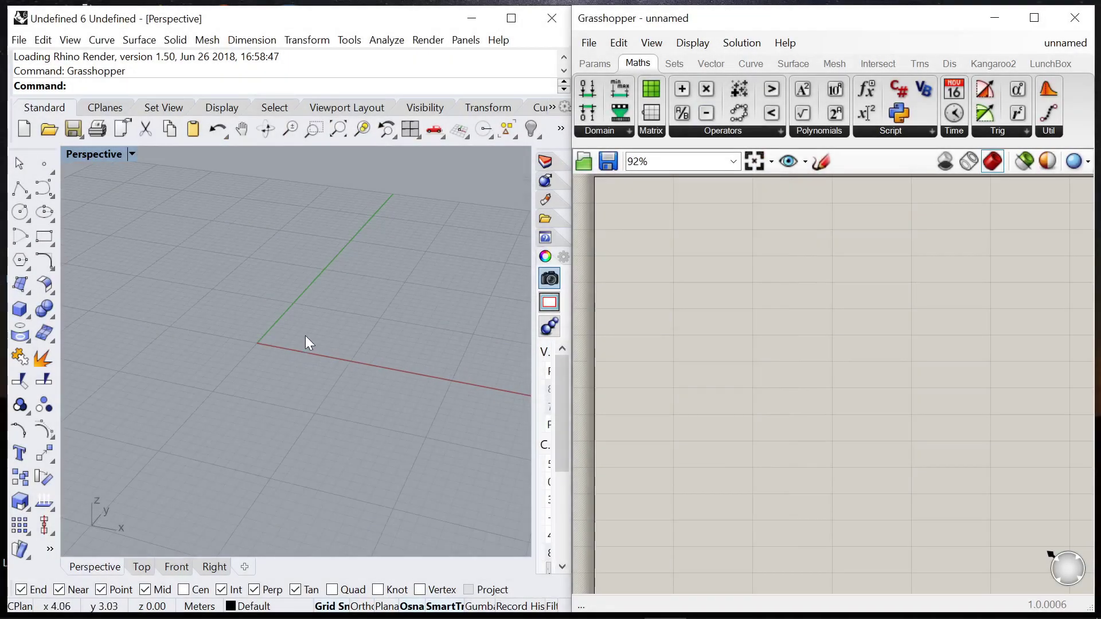
Step: Add a Rectangle component to the empty canvas and place it with room for its inputs
right_drag(309, 343, 359, 342)
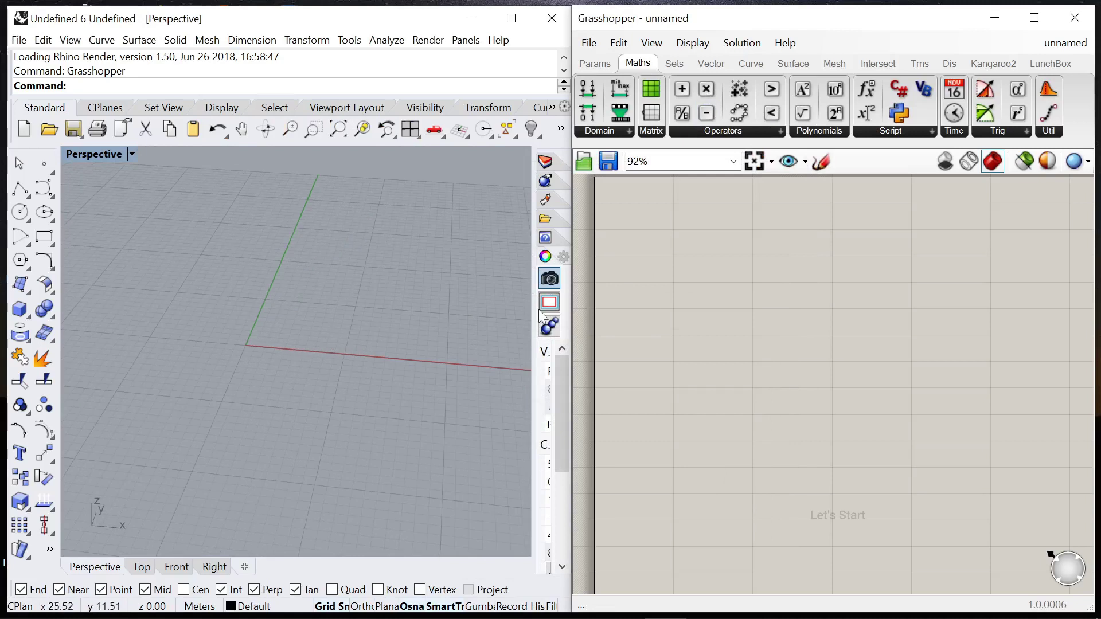
scroll(654, 315, up, 3)
double_click(896, 442)
text(rectang)
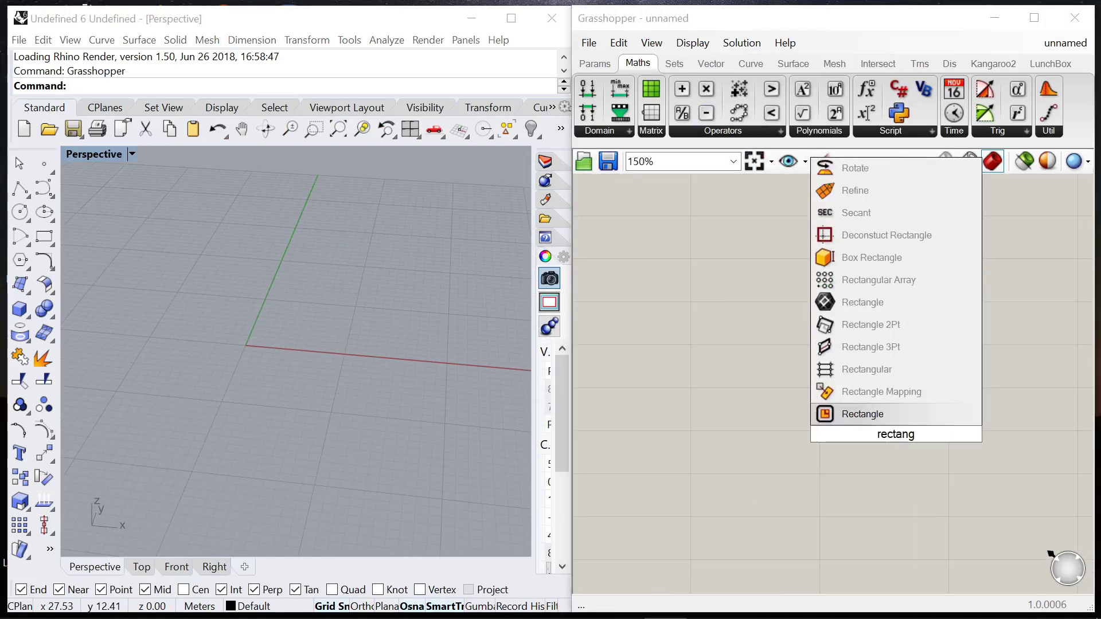
click(882, 420)
scroll(763, 383, down, 8)
drag(792, 404, 920, 459)
Step: Add a number slider ranging from 0 to 40 and connect it to the Rectangle's X Size input
scroll(865, 455, up, 6)
double_click(831, 466)
text(0<40)
key(Return)
scroll(884, 448, up, 5)
drag(717, 488, 821, 435)
drag(1015, 437, 1047, 434)
Step: Duplicate the slider for the Rectangle's Y Size, and set X Size to 25 and Y Size to 40
alt+drag(788, 438, 801, 474)
drag(1016, 468, 1047, 462)
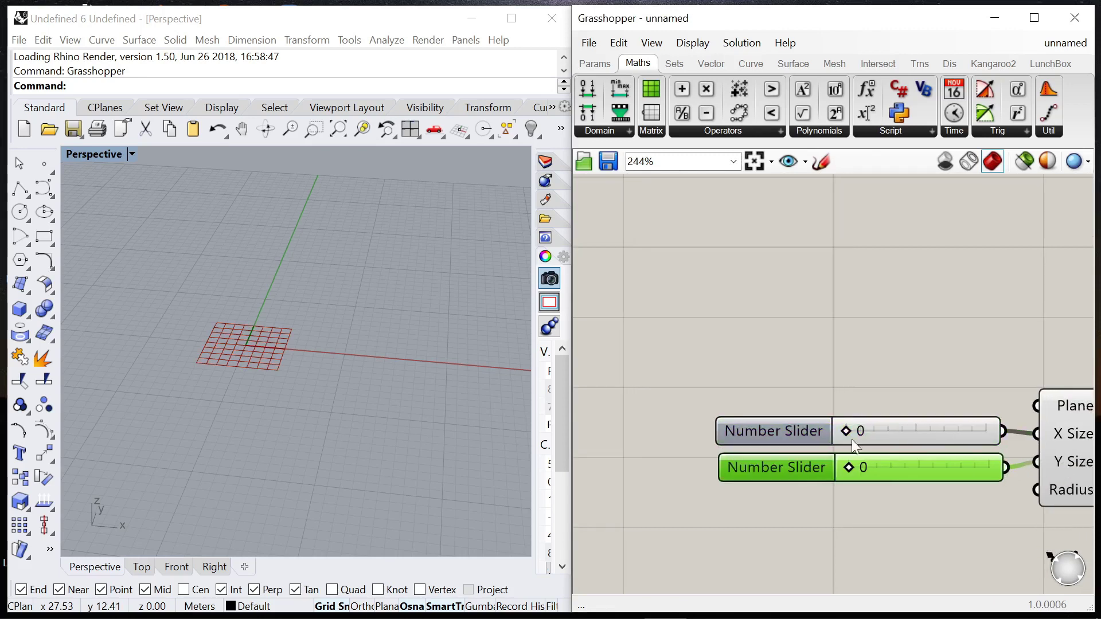
drag(880, 430, 988, 431)
drag(857, 469, 942, 461)
Step: Add a number slider ranging from 0 to 10, connect it to the Rectangle's Radius and set it to 10
scroll(382, 344, down, 4)
scroll(989, 435, up, 3)
click(835, 310)
scroll(891, 431, down, 5)
scroll(892, 431, up, 3)
double_click(837, 422)
text(0<10)
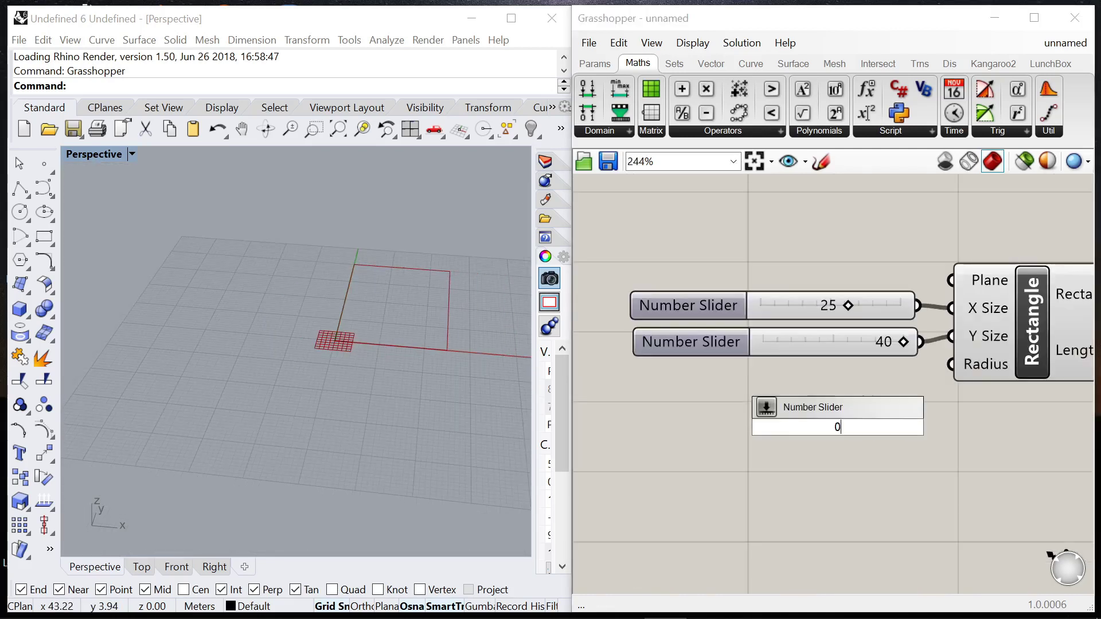
key(Return)
drag(763, 428, 698, 368)
drag(919, 375, 950, 364)
drag(767, 377, 929, 384)
Step: Add a Linear Array component and connect the Rectangle output to its Geometry input
scroll(457, 342, up, 3)
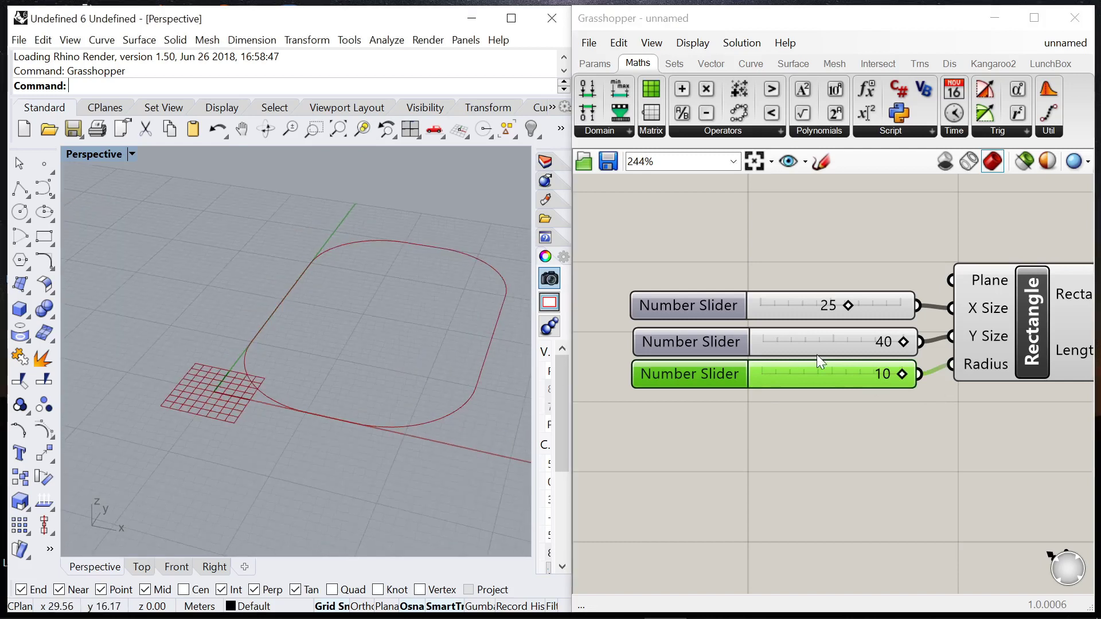
scroll(851, 361, down, 5)
scroll(766, 352, up, 4)
double_click(976, 393)
text(linear)
click(948, 353)
drag(781, 274, 898, 362)
scroll(910, 364, down, 2)
drag(809, 362, 944, 367)
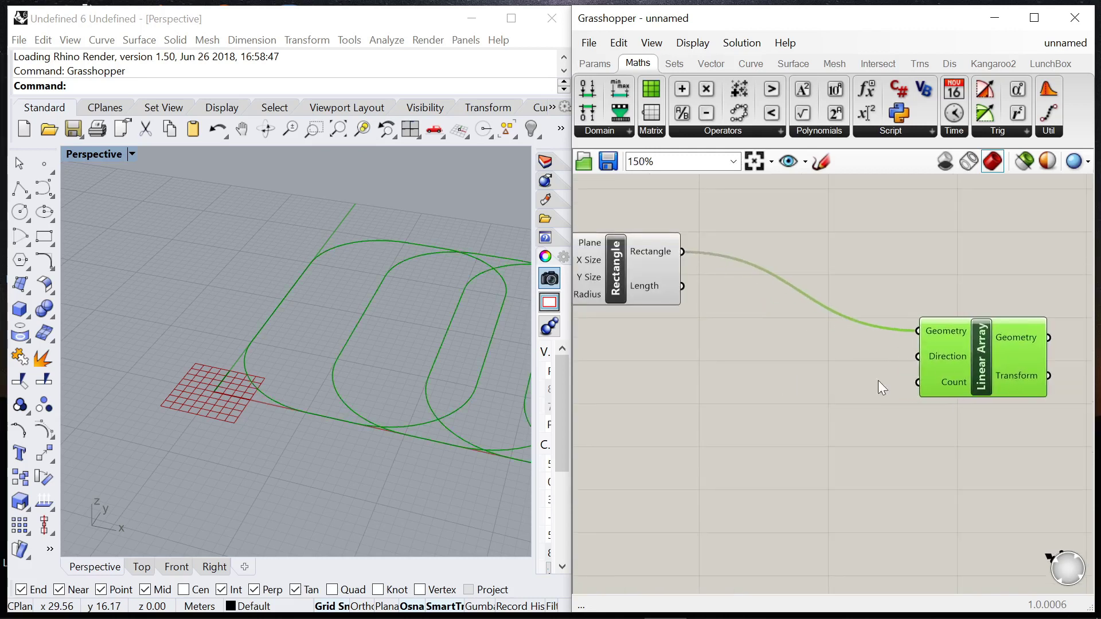
Step: Add a Unit Z vector component and connect it to the Linear Array's Direction input
double_click(806, 379)
text(z)
key(Return)
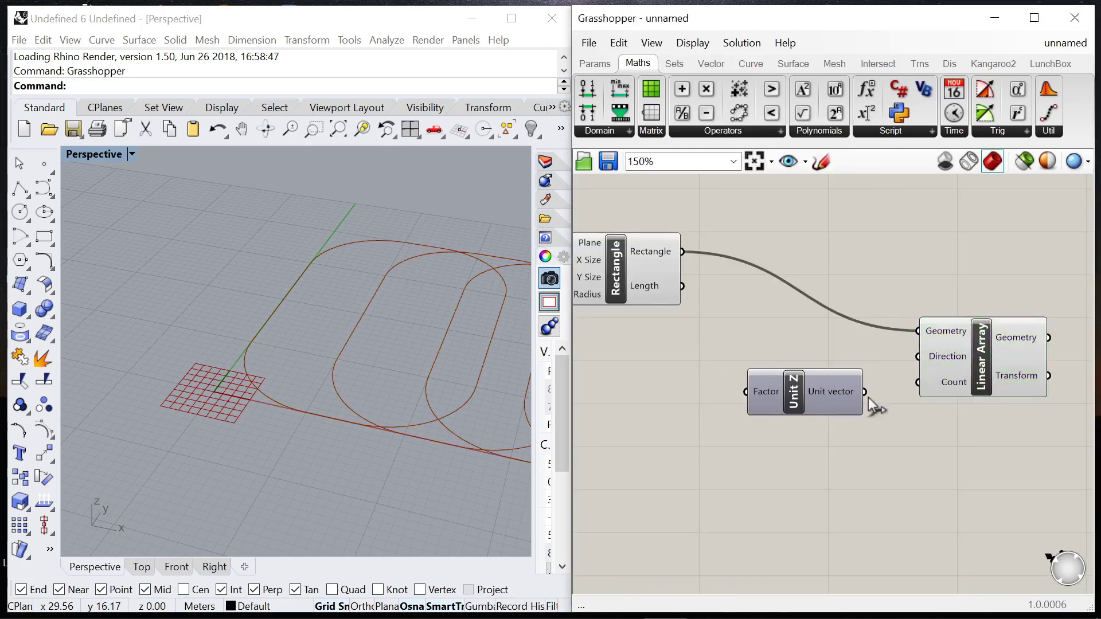
drag(865, 391, 918, 357)
drag(775, 409, 800, 374)
Step: Add a number slider ranging from 0 to 5, connect it to the Unit Z Factor and set it to 5
double_click(700, 378)
text(0<5)
key(Return)
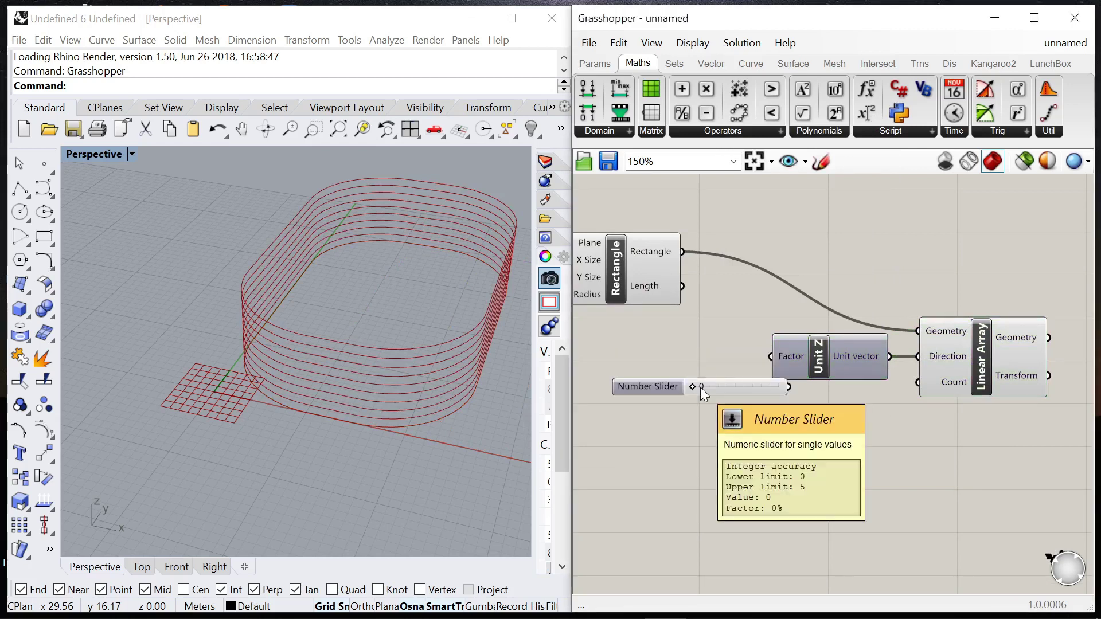
scroll(1041, 363, down, 3)
scroll(769, 364, up, 2)
drag(818, 374, 783, 350)
scroll(941, 353, up, 3)
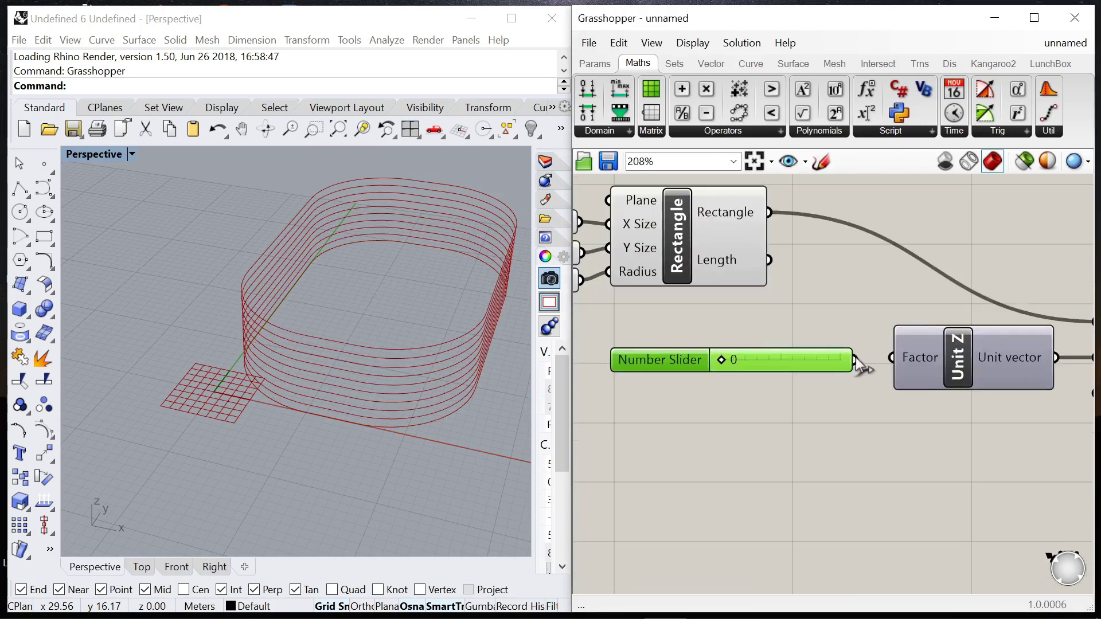
drag(856, 356, 891, 357)
drag(721, 356, 826, 358)
Step: Add a number slider ranging from 0 to 20, connect it to the Linear Array's Count and set it to 20
scroll(380, 394, down, 3)
scroll(774, 391, up, 2)
scroll(774, 391, down, 5)
click(918, 427)
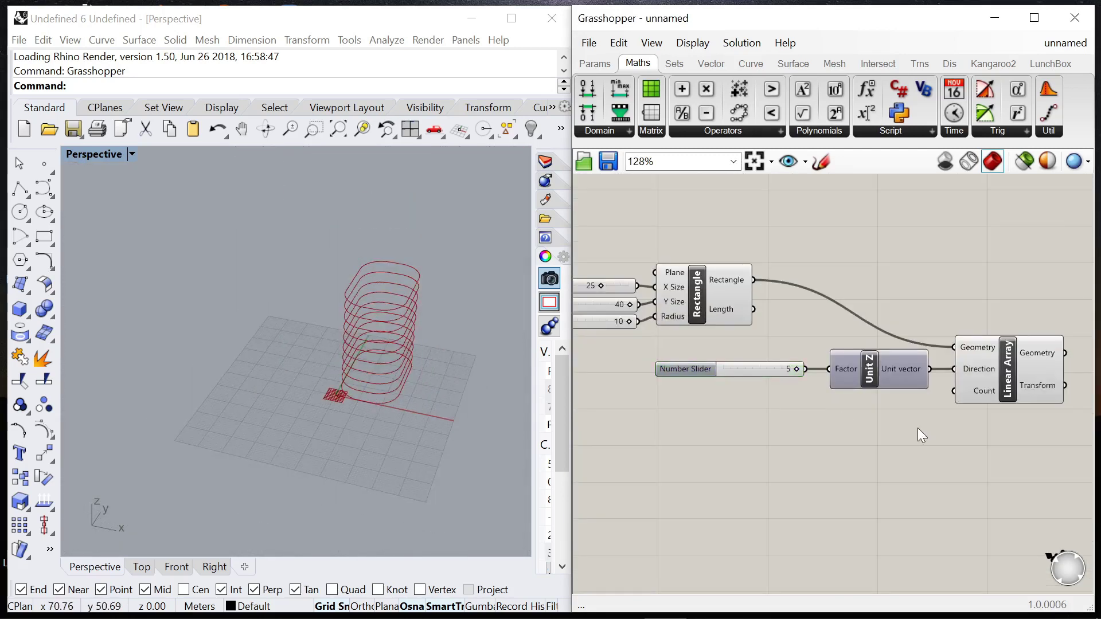
double_click(918, 428)
text(0<2)
key(Return)
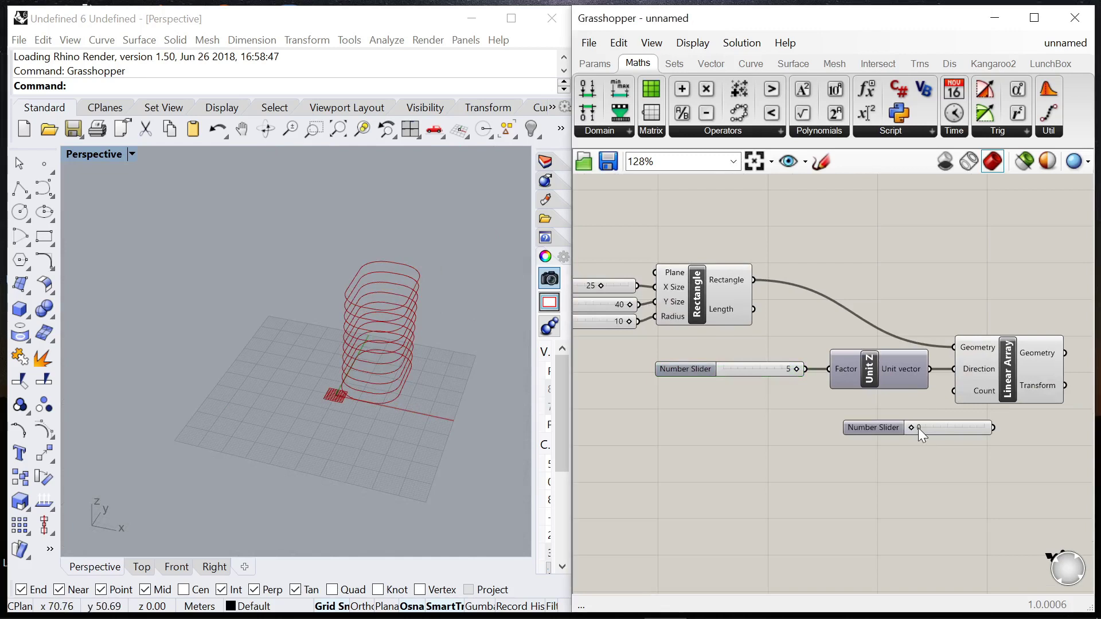
scroll(916, 430, up, 4)
drag(854, 429, 988, 356)
drag(749, 378, 916, 382)
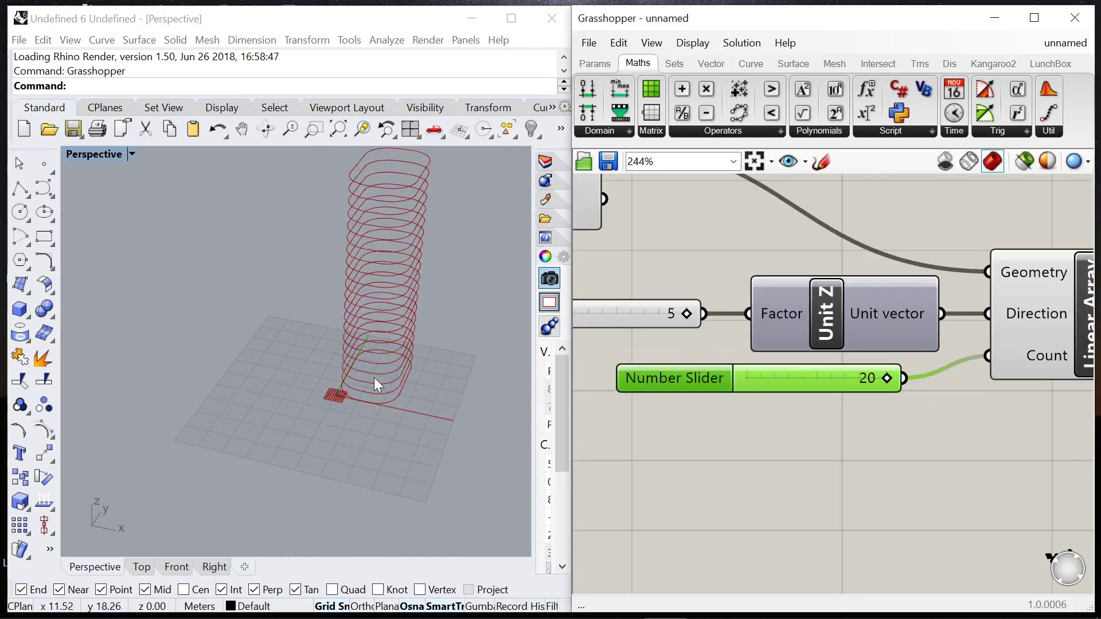
Step: Set the Linear Array's Count slider to 15 while checking the stacked curves in the viewport
right_drag(425, 322, 418, 278)
scroll(843, 395, up, 4)
drag(915, 368, 848, 381)
right_drag(425, 372, 432, 413)
scroll(765, 376, down, 8)
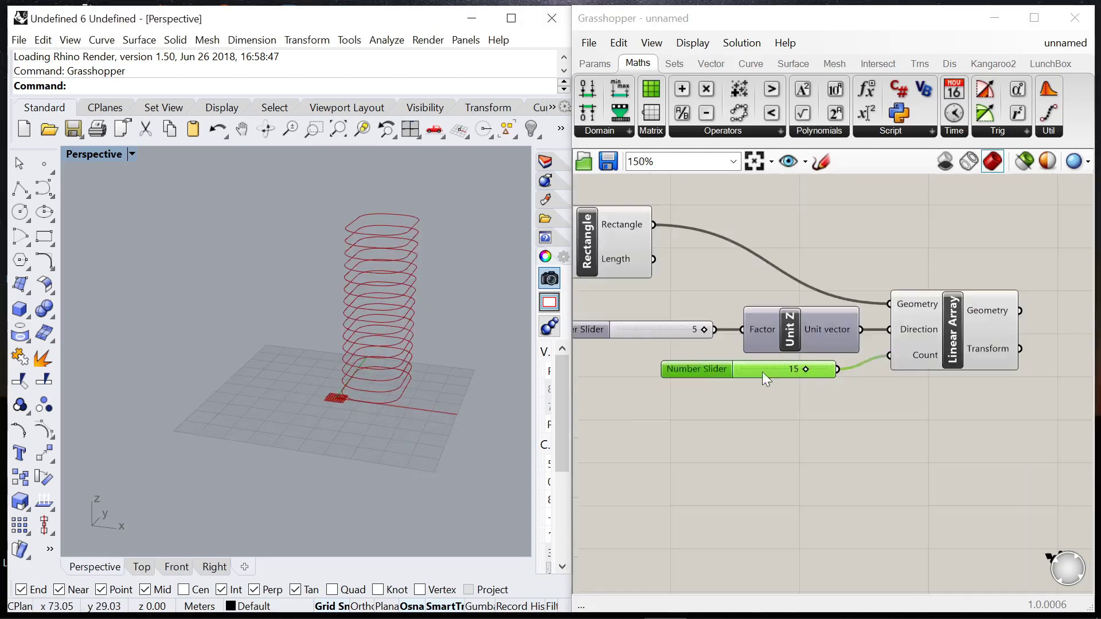
Step: Add a Sub Curve component and connect the Linear Array's Geometry output to its Base curve input
scroll(722, 338, down, 4)
scroll(869, 346, up, 4)
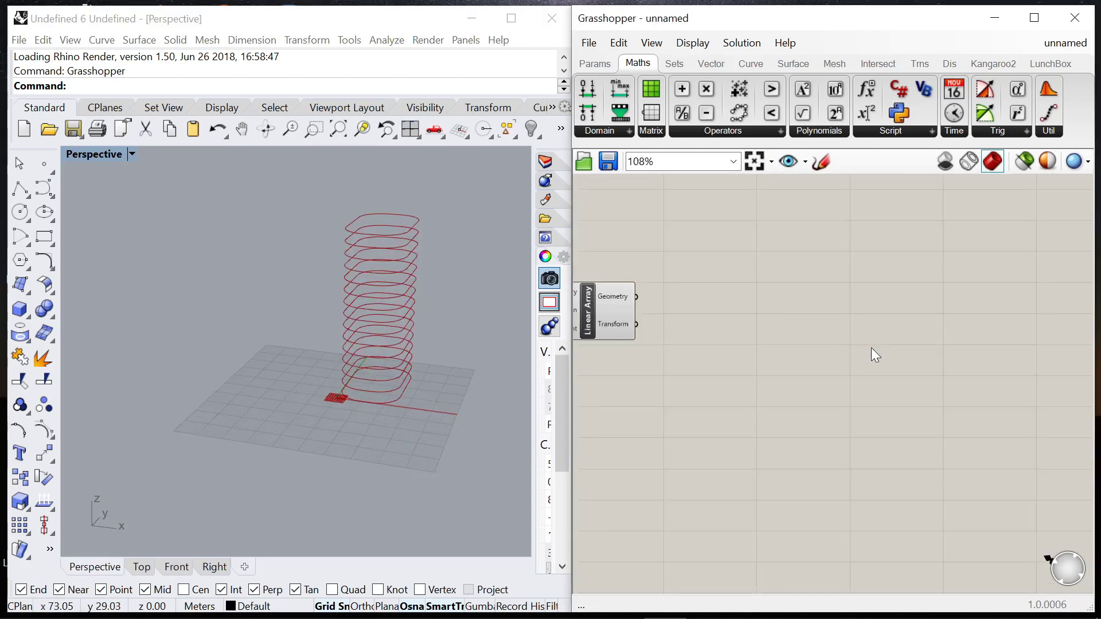
double_click(871, 348)
text(sub)
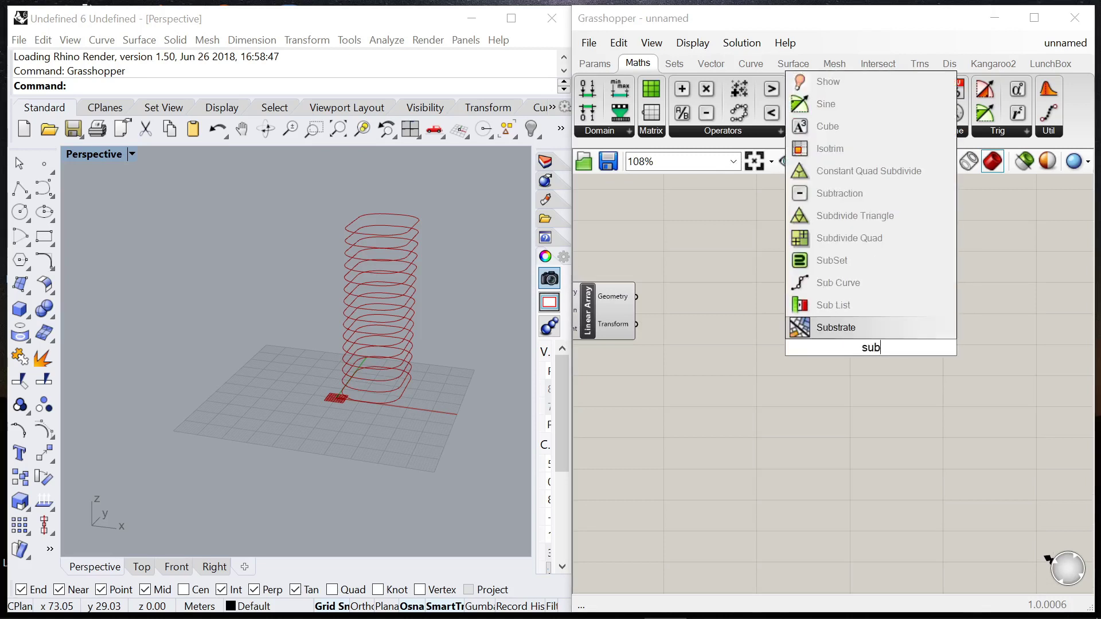
text(curve)
click(877, 327)
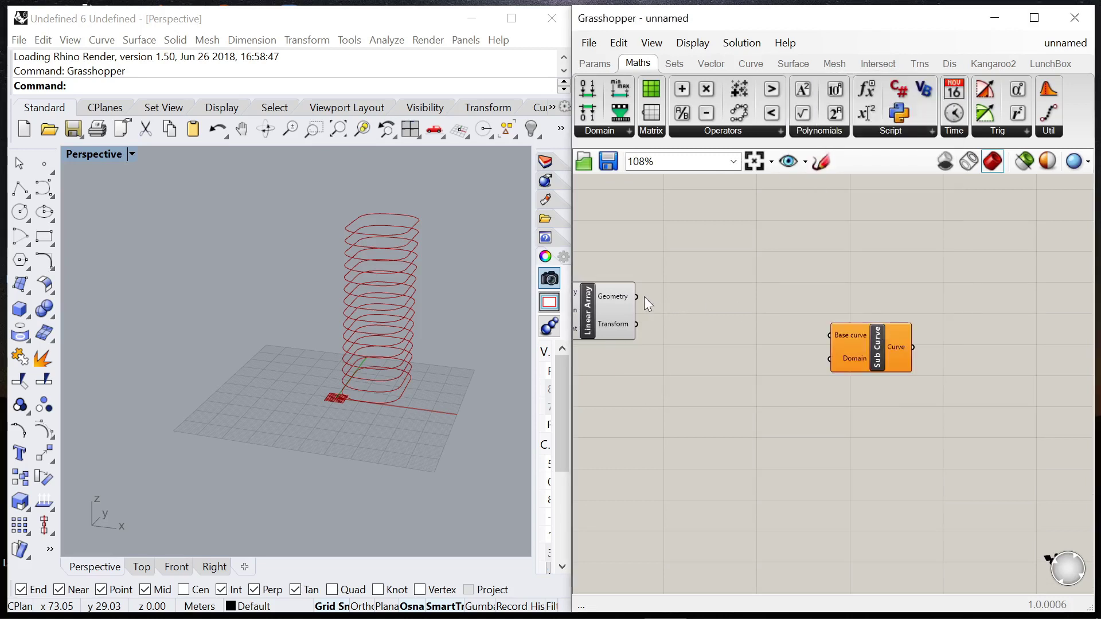
drag(660, 298, 830, 336)
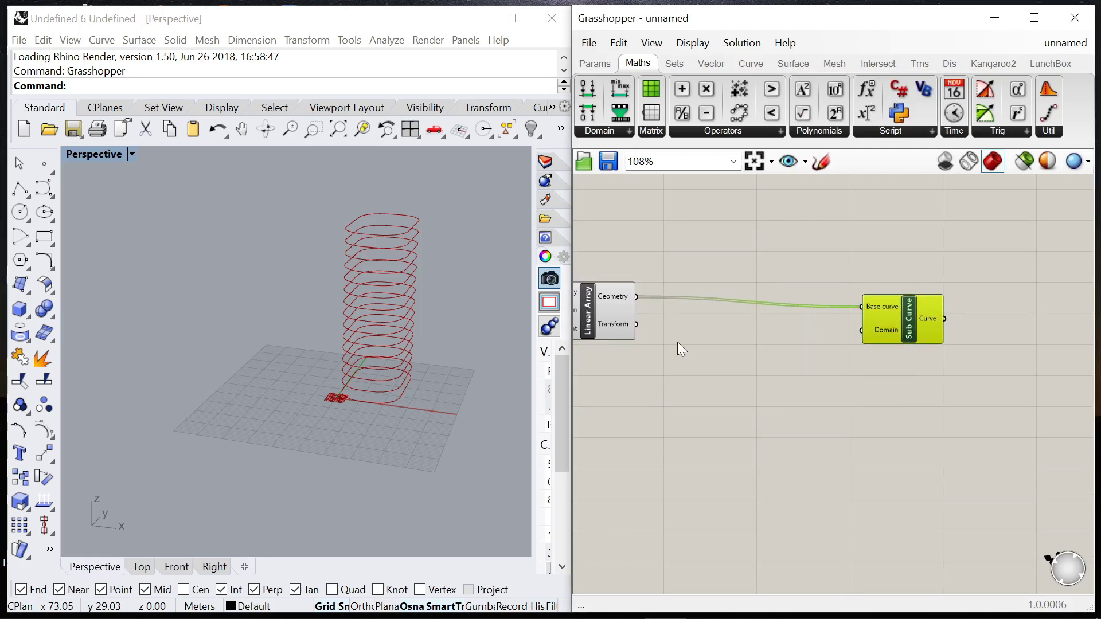
scroll(803, 327, up, 2)
drag(968, 306, 1001, 293)
Step: Add a Construct Domain component and connect its output to the Sub Curve's Domain input
double_click(811, 361)
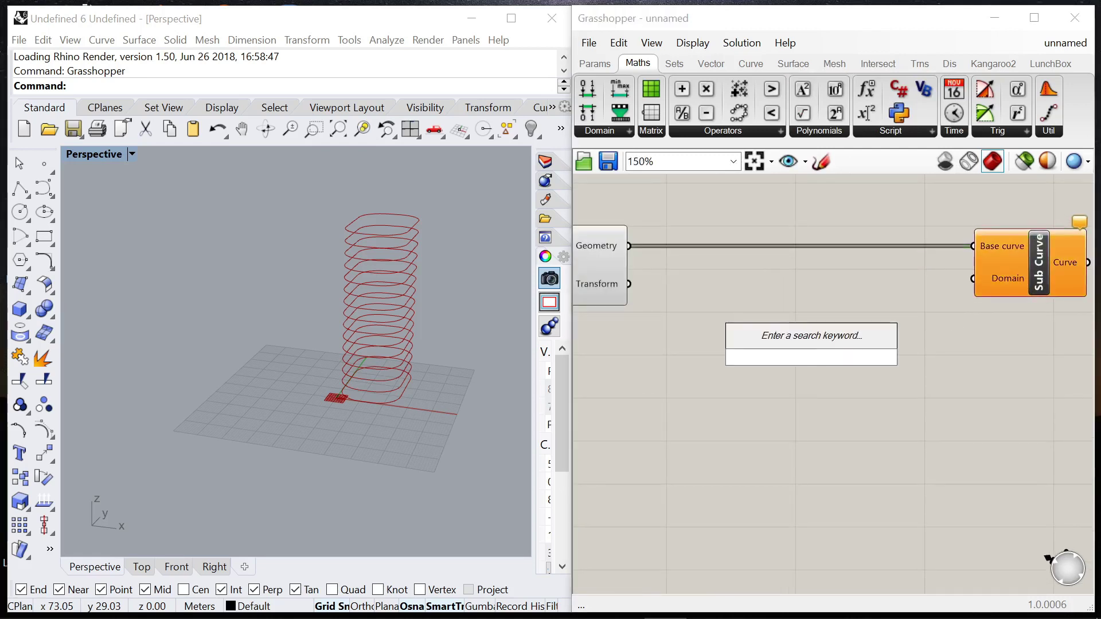
text(domain)
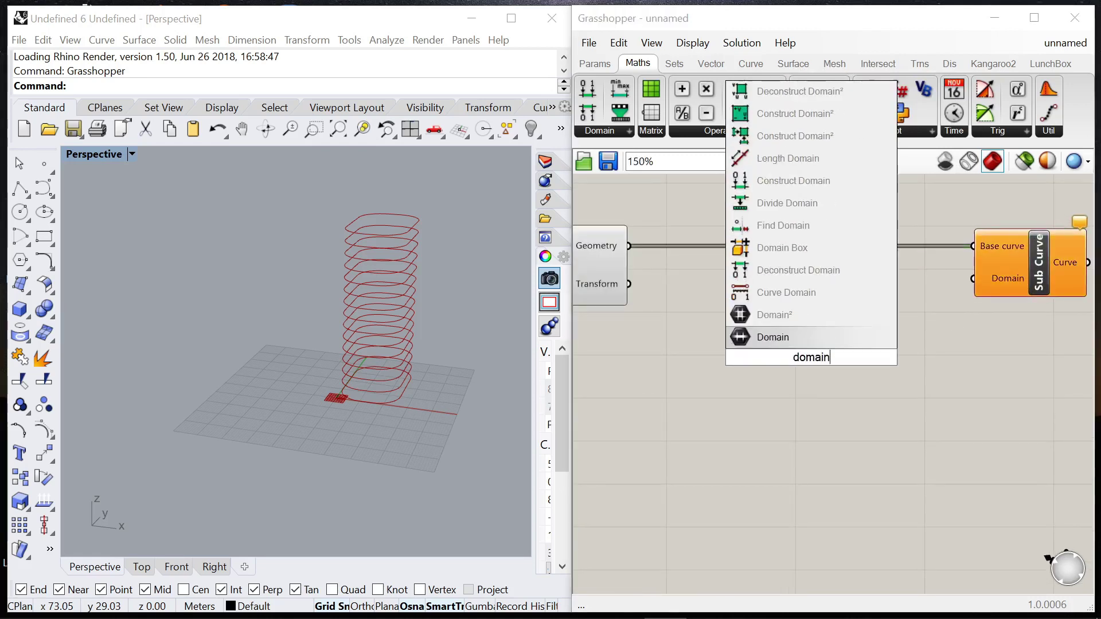
click(796, 184)
scroll(896, 342, up, 2)
drag(870, 369, 1018, 241)
Step: Move Sub Curve and Construct Domain farther from the Linear Array to free canvas space
scroll(786, 298, down, 5)
scroll(946, 271, up, 3)
drag(890, 268, 983, 267)
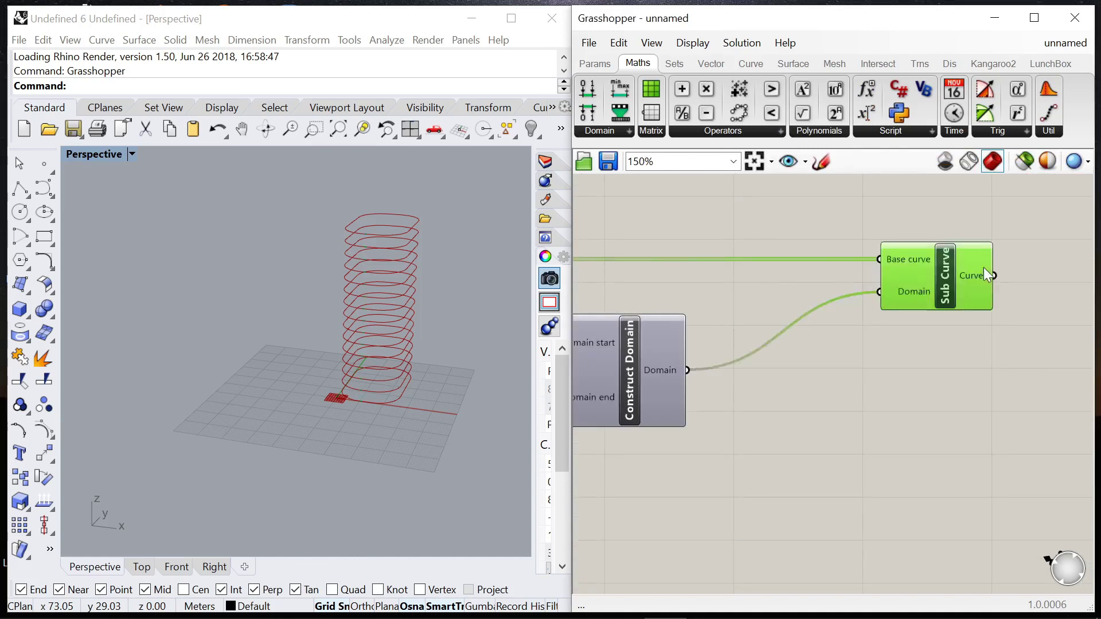
scroll(983, 267, down, 5)
drag(856, 324, 930, 322)
Step: Add a Range component and connect the array's count slider to its Steps input
scroll(842, 351, up, 5)
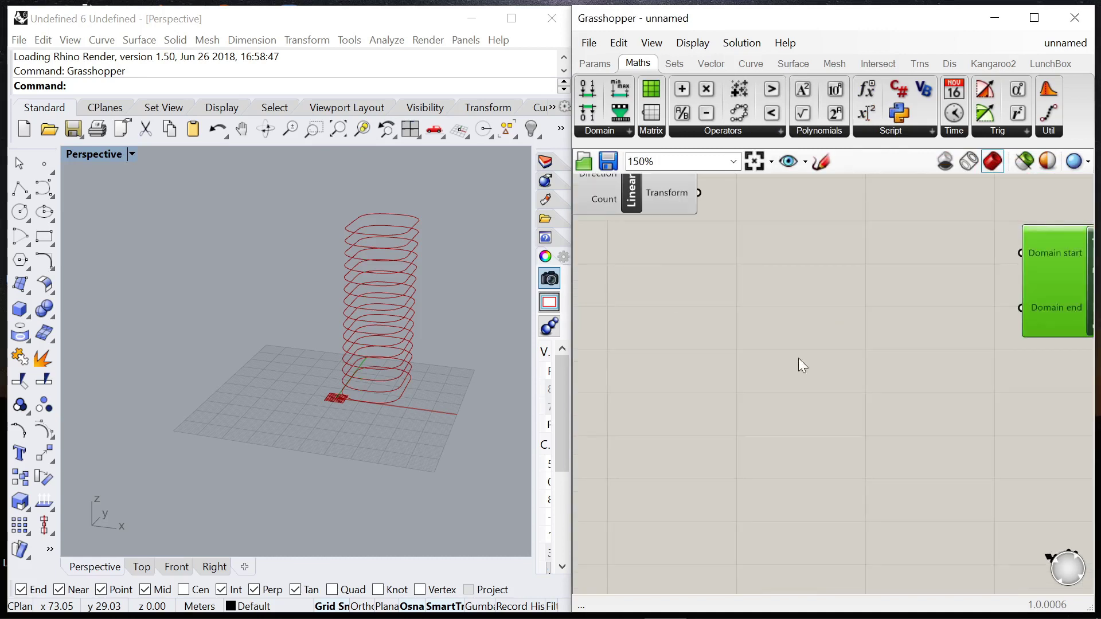
scroll(740, 369, down, 4)
scroll(733, 370, up, 3)
double_click(733, 370)
text(range)
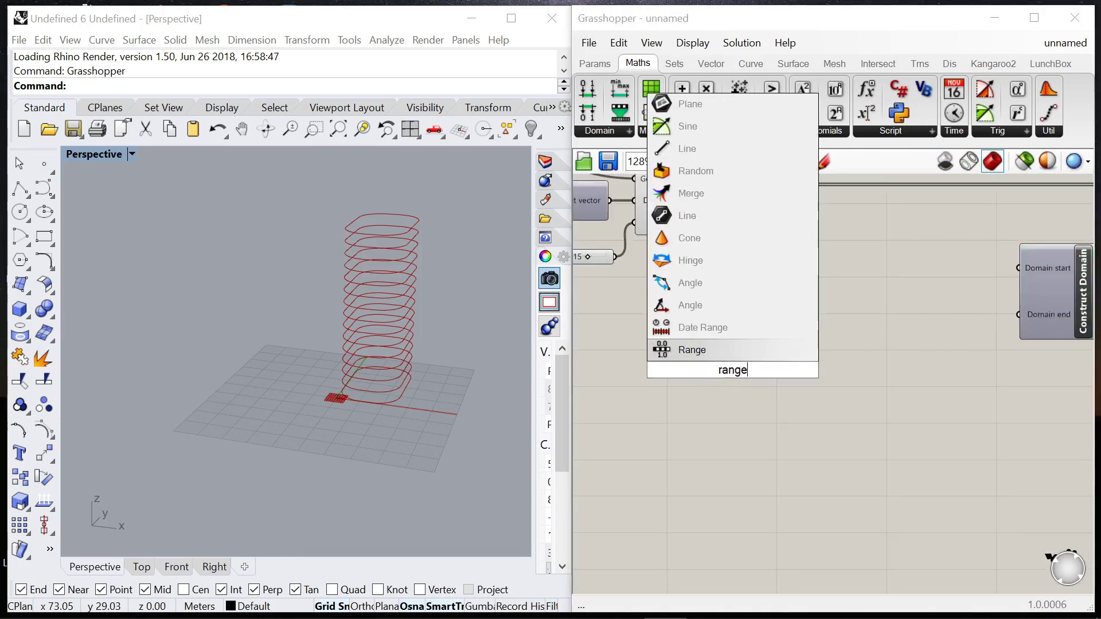
key(Return)
drag(733, 370, 736, 331)
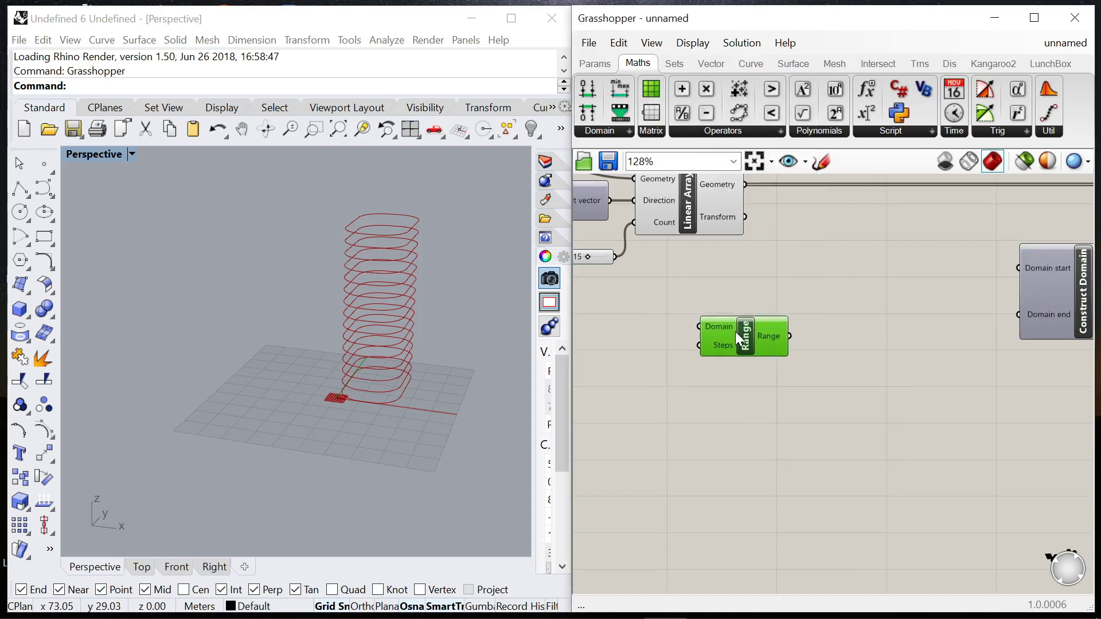
scroll(735, 331, up, 4)
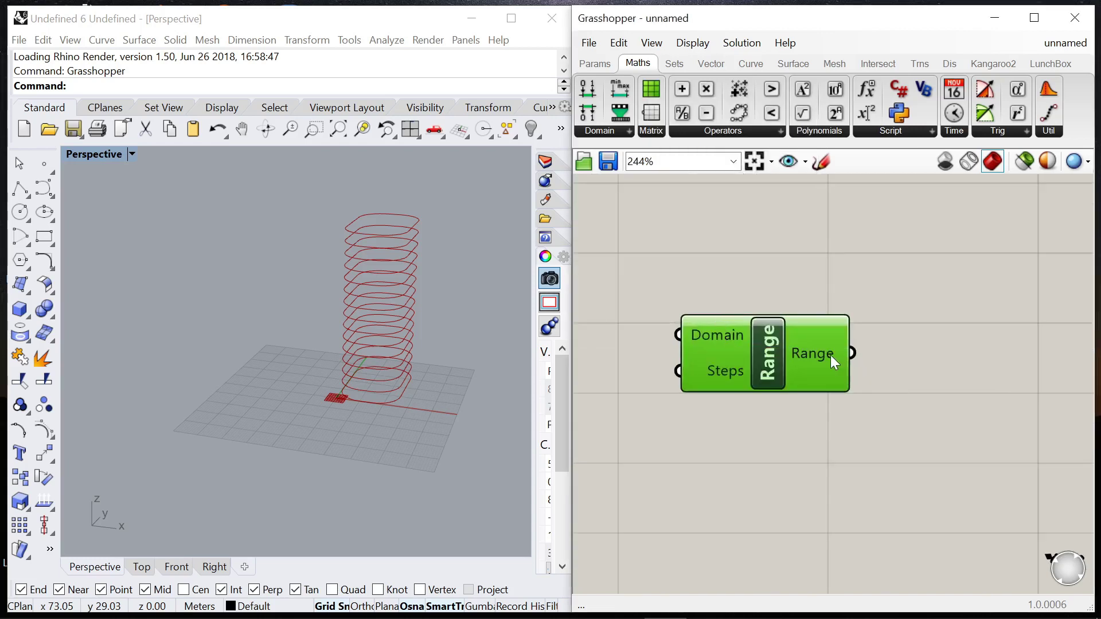
mouse_move(831, 356)
scroll(872, 351, down, 3)
drag(750, 291, 866, 404)
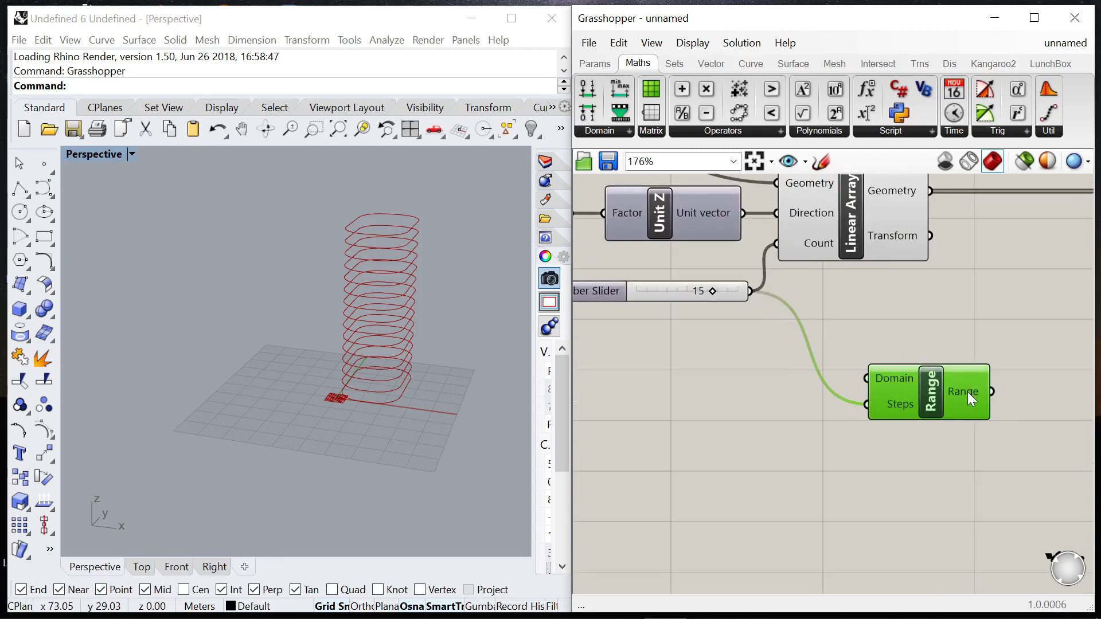
Step: Check the Range output, then add a Subtraction component before it with the count slider connected to input A
scroll(958, 395, up, 3)
mouse_move(966, 387)
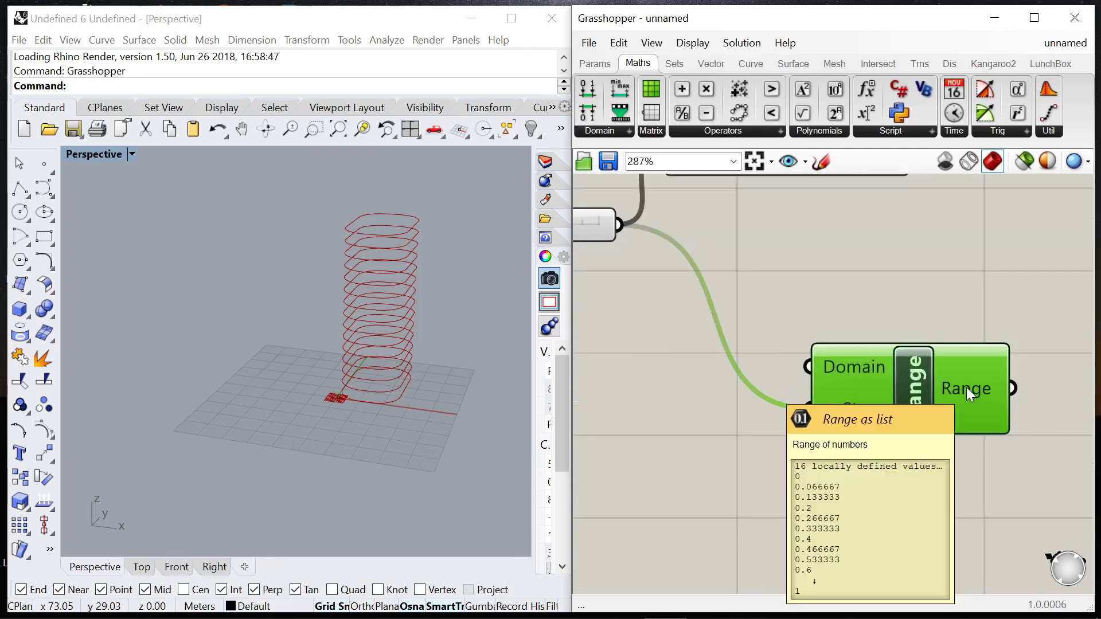
click(707, 113)
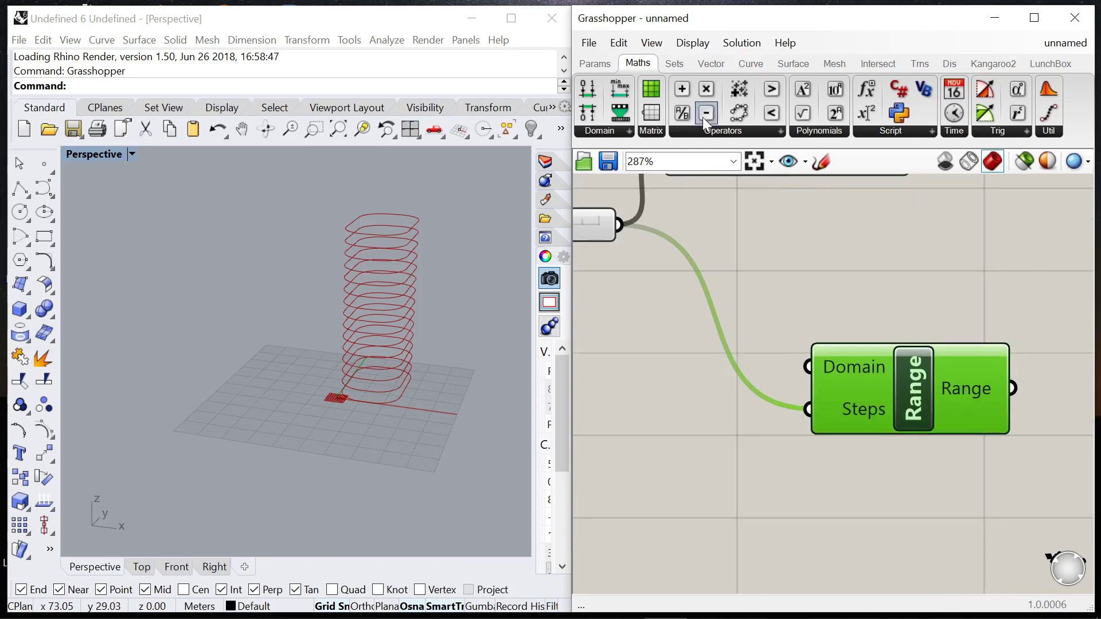
click(715, 316)
drag(619, 224, 617, 304)
scroll(803, 333, down, 5)
drag(844, 335, 899, 341)
drag(732, 328, 824, 336)
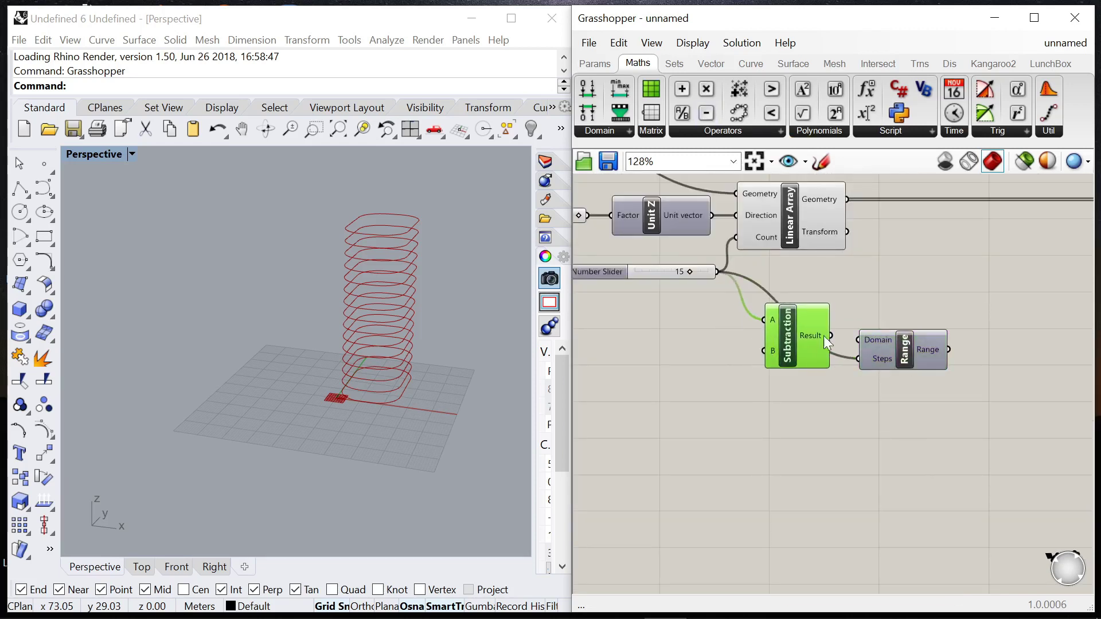
Step: Add a panel with the value 1, connect it to Subtraction's B input and feed the result into the Range's Steps
double_click(741, 401)
text(panel)
key(Return)
drag(752, 401, 765, 350)
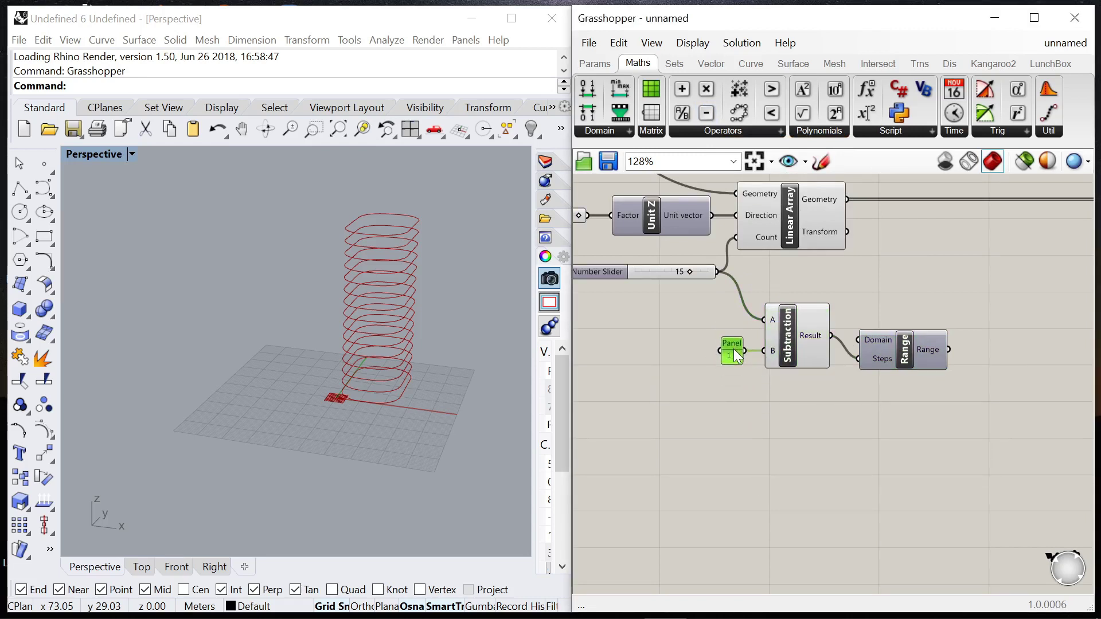
scroll(918, 349, up, 3)
mouse_move(931, 352)
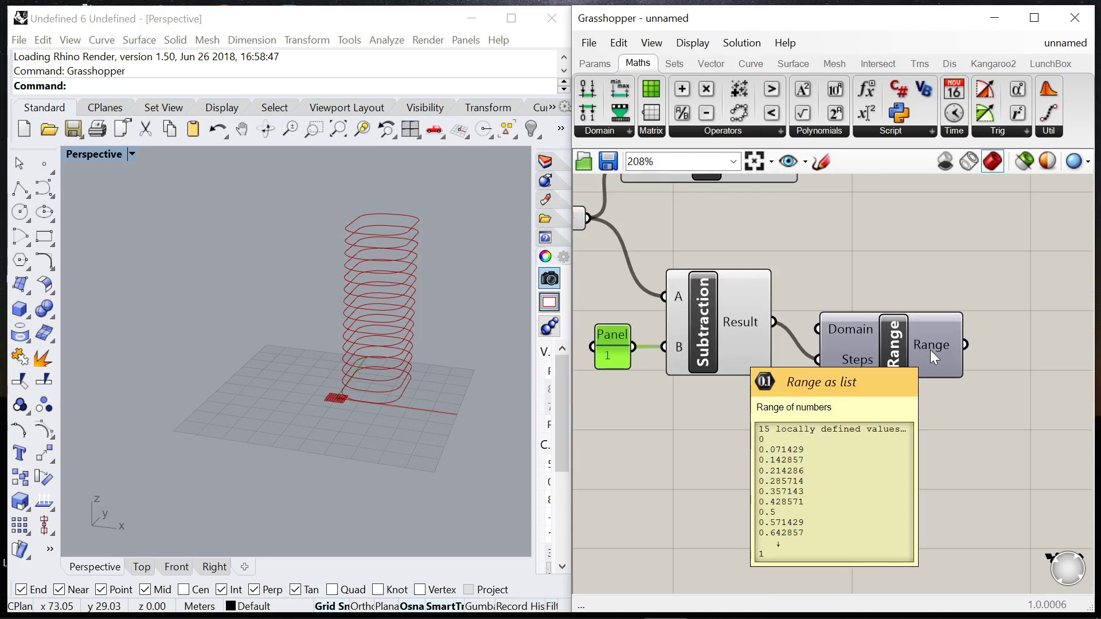
Step: Reposition the Range and shift Construct Domain and Sub Curve together to make room after the Range
scroll(808, 374, down, 5)
scroll(863, 364, up, 4)
drag(830, 346, 839, 329)
scroll(743, 358, down, 6)
scroll(930, 311, up, 3)
click(951, 413)
drag(950, 413, 804, 294)
drag(920, 302, 991, 299)
click(820, 339)
Step: Add a Graph Mapper component between Range and Construct Domain and set its graph type to Parabola
scroll(687, 371, up, 4)
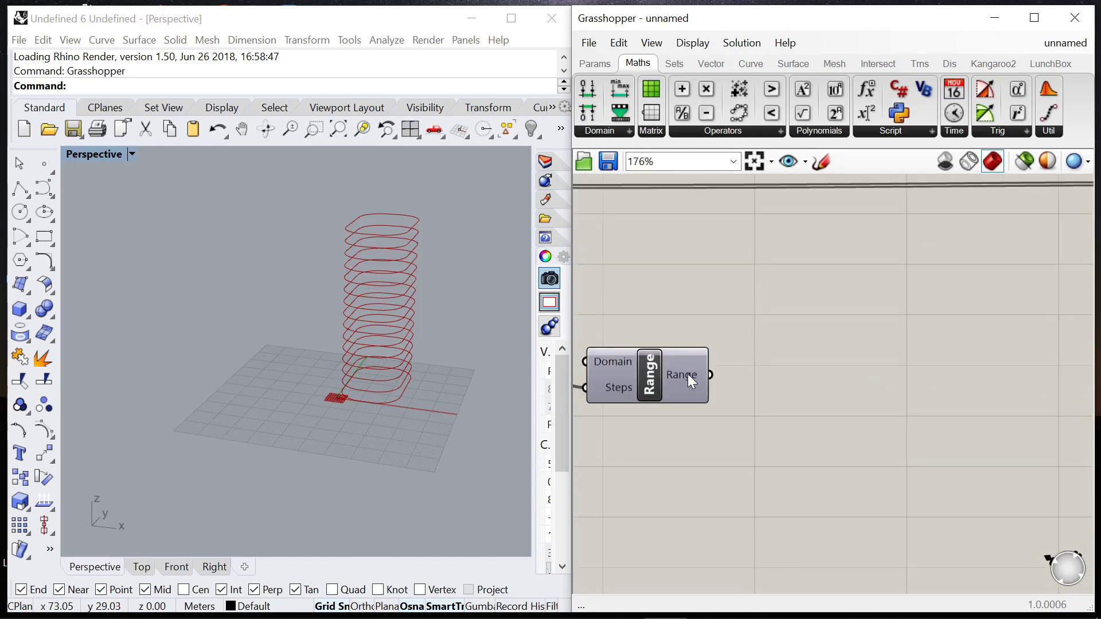
scroll(711, 379, down, 4)
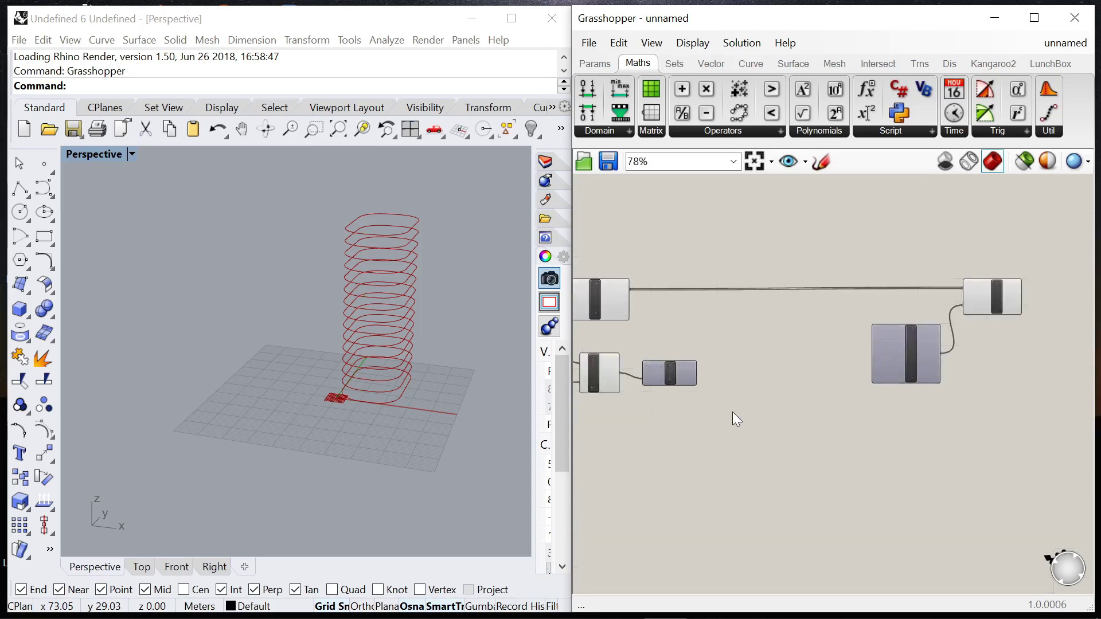
scroll(733, 413, up, 3)
double_click(733, 413)
text(grap)
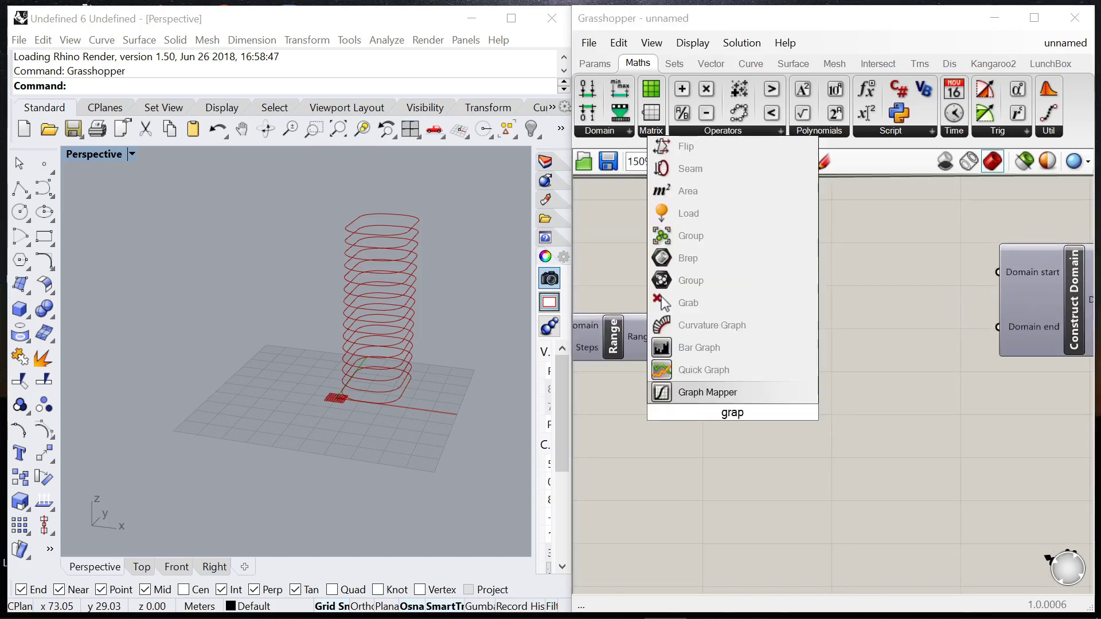
click(710, 394)
scroll(712, 398, up, 1)
right_click(713, 398)
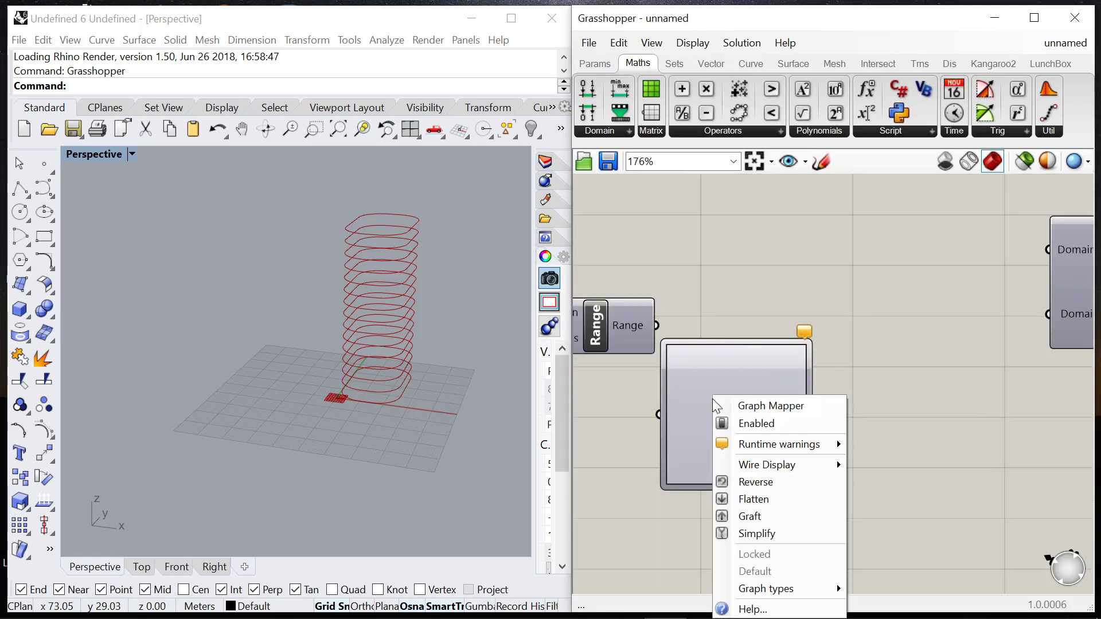
mouse_move(766, 589)
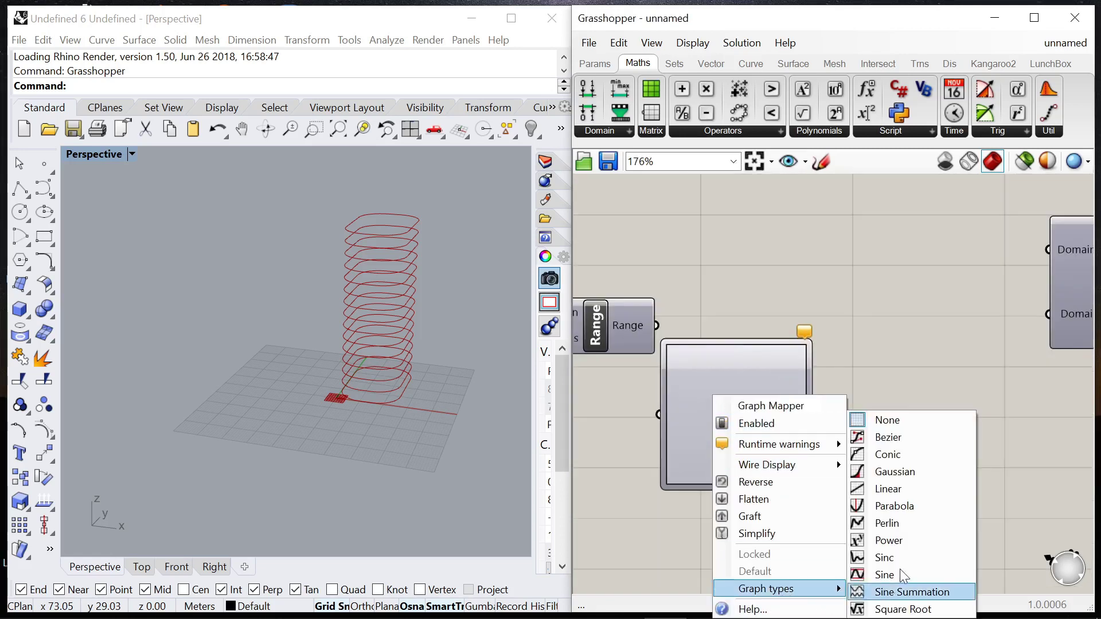
click(887, 505)
Step: Place the Graph Mapper beside the Range component and connect the Range output to its input
scroll(803, 452, down, 4)
drag(807, 403, 826, 364)
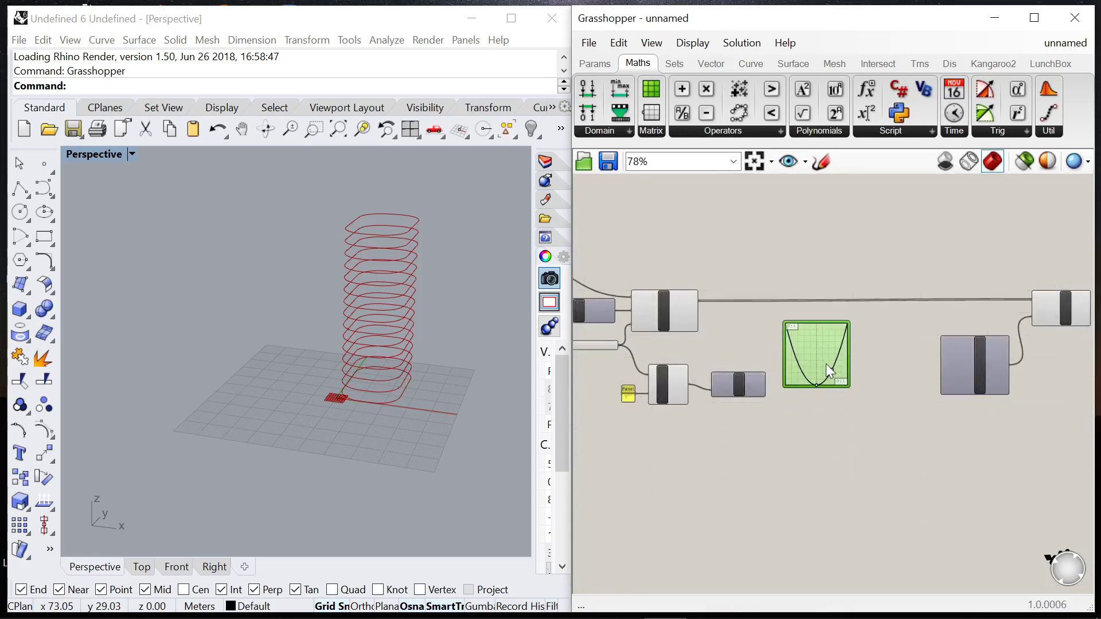
scroll(826, 363, up, 3)
drag(734, 402, 756, 339)
scroll(803, 372, down, 2)
click(814, 448)
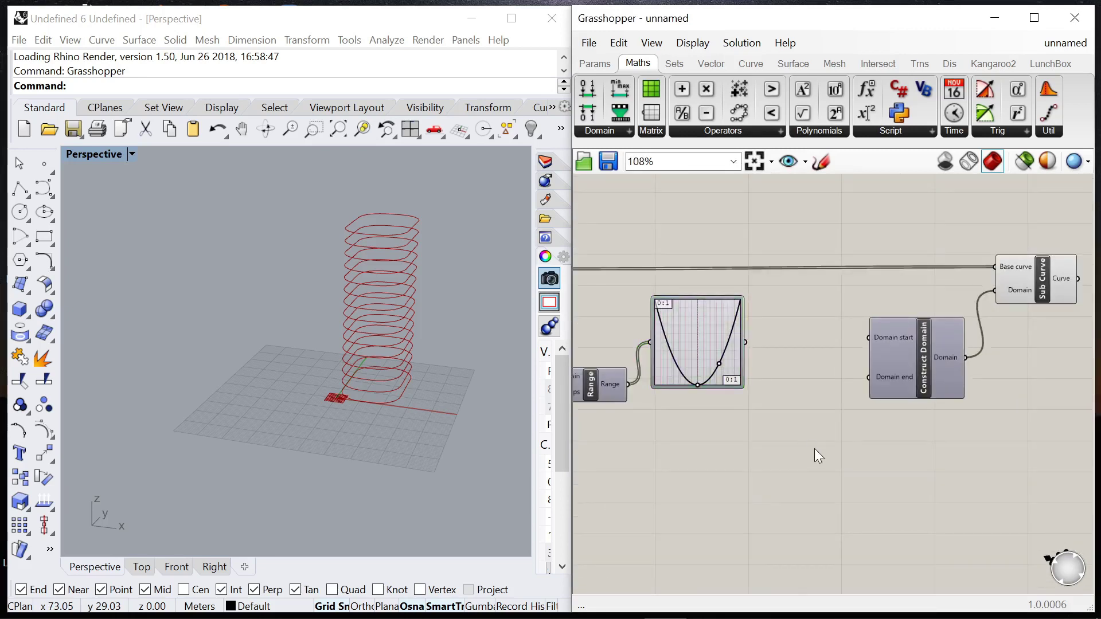
Step: Add a Panel and connect the Graph Mapper output to it
double_click(815, 456)
text(panel)
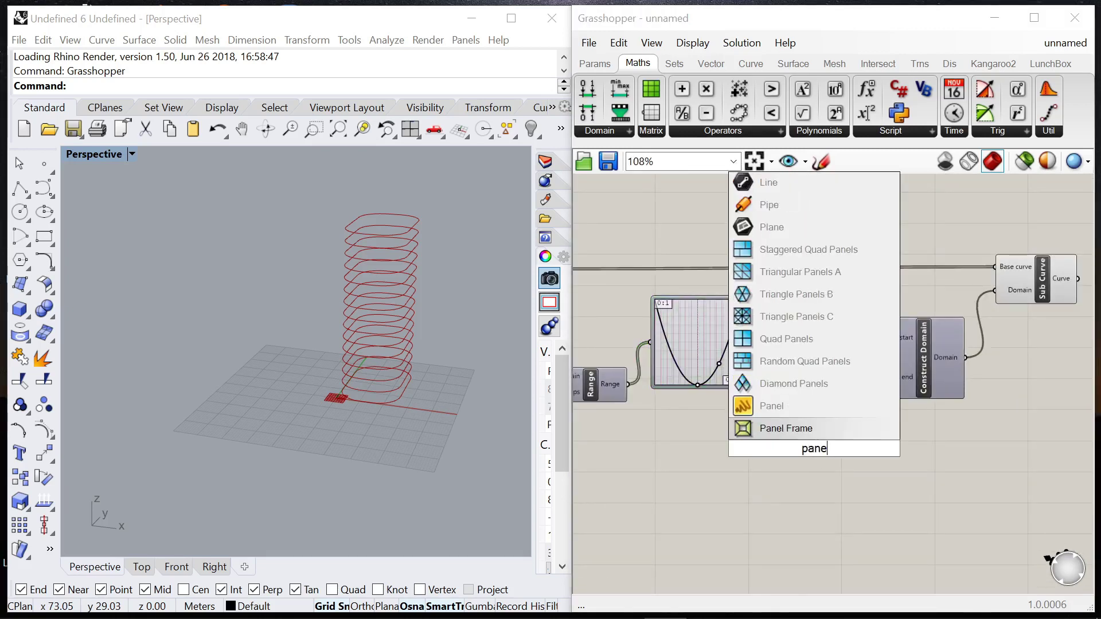
key(Return)
drag(745, 342, 757, 438)
drag(745, 342, 763, 448)
Step: Shift Construct Domain and Sub Curve further along the canvas and place the panel directly beside the Graph Mapper
drag(1015, 401, 854, 275)
scroll(824, 294, down, 3)
drag(921, 284, 970, 286)
scroll(804, 388, up, 5)
drag(804, 387, 816, 243)
scroll(655, 303, up, 2)
mouse_move(999, 272)
mouse_down()
mouse_move(998, 349)
mouse_move(990, 259)
mouse_up()
scroll(746, 338, down, 1)
scroll(746, 339, down, 2)
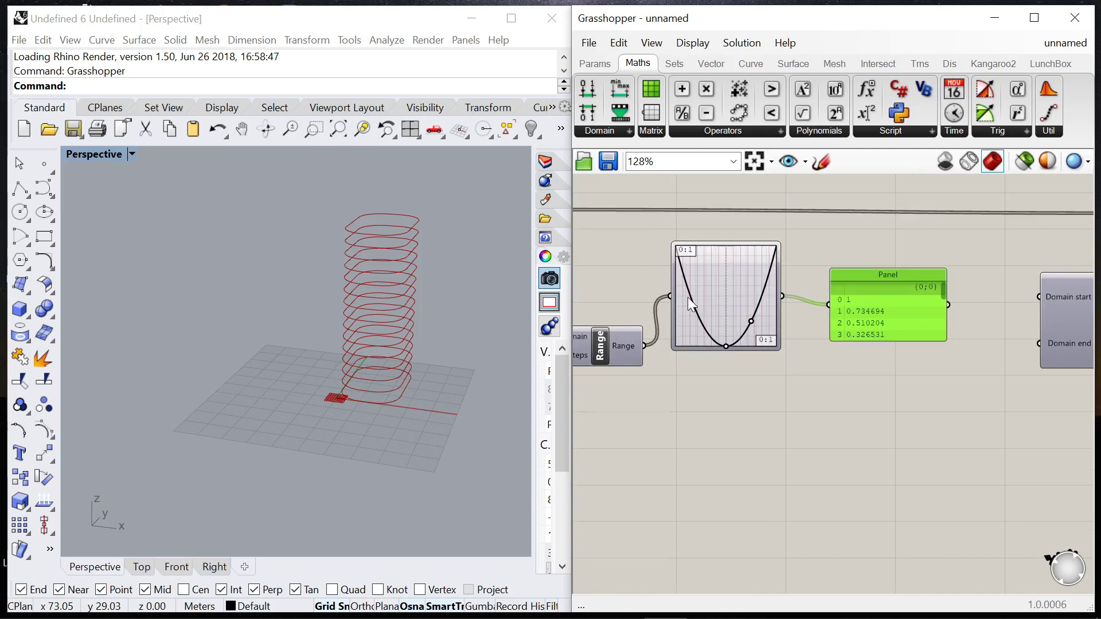
Step: Flip the Graph Mapper's parabola by moving its vertex to the top of the graph and its end handle slightly below
scroll(687, 295, up, 2)
drag(741, 363, 741, 227)
drag(776, 331, 795, 241)
scroll(837, 279, down, 3)
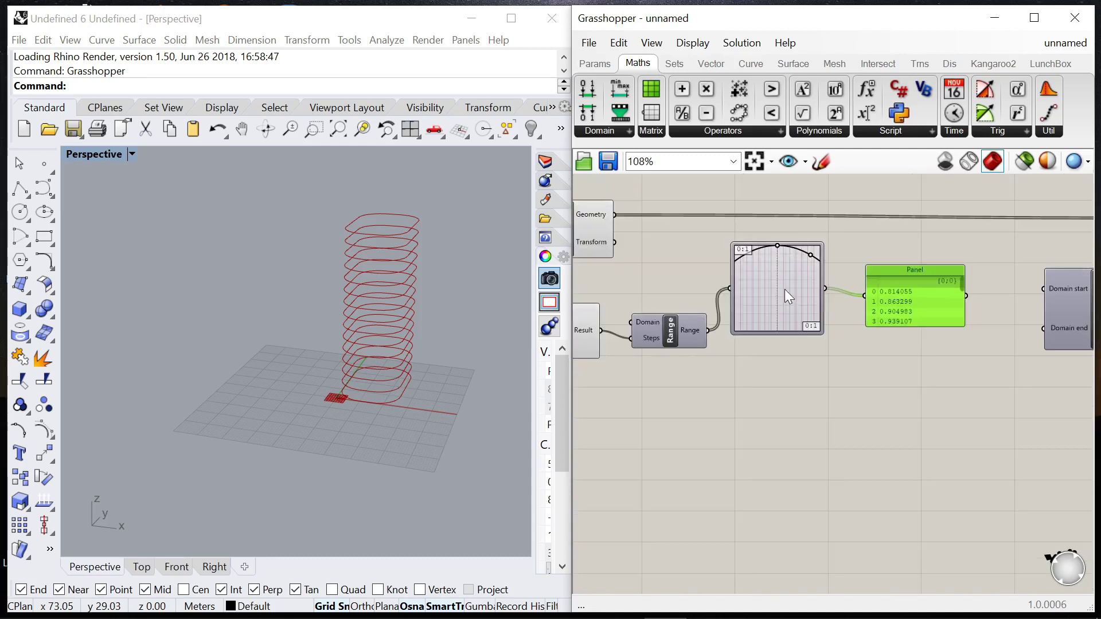
Step: Duplicate the Graph Mapper and its panel, placing the copies below the originals with the Range still feeding the new graph
drag(928, 374, 783, 414)
click(855, 349)
scroll(849, 287, up, 2)
mouse_move(854, 286)
mouse_down()
mouse_move(854, 321)
mouse_move(843, 271)
mouse_up()
right_drag(879, 316, 1005, 284)
Step: Try an upward-opening parabola in the lower graph and bring its vertex and end handle back up
drag(728, 345, 727, 463)
drag(778, 359, 788, 440)
drag(727, 462, 717, 344)
drag(788, 439, 789, 374)
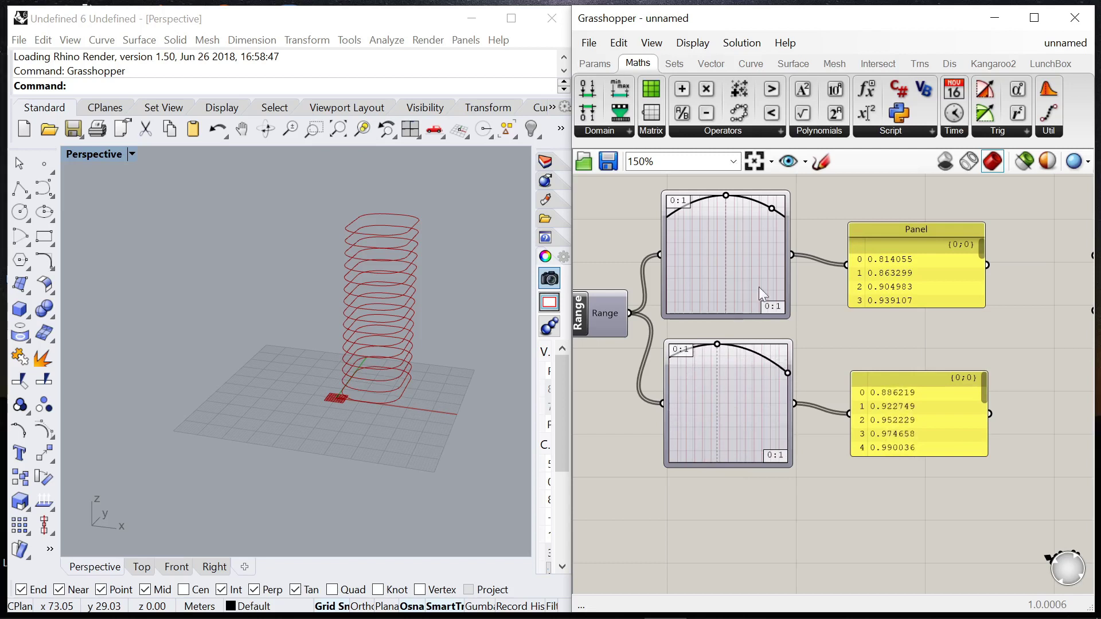
Step: Invert the upper graph so its vertex sits at the base with a low end handle, and shift the lower graph's peak slightly past centre
scroll(733, 204, up, 3)
drag(721, 189, 687, 386)
drag(804, 214, 811, 346)
scroll(811, 346, down, 2)
scroll(758, 408, up, 2)
drag(735, 410, 758, 410)
mouse_move(841, 459)
mouse_down()
mouse_move(843, 436)
mouse_move(842, 445)
mouse_up()
scroll(774, 351, down, 5)
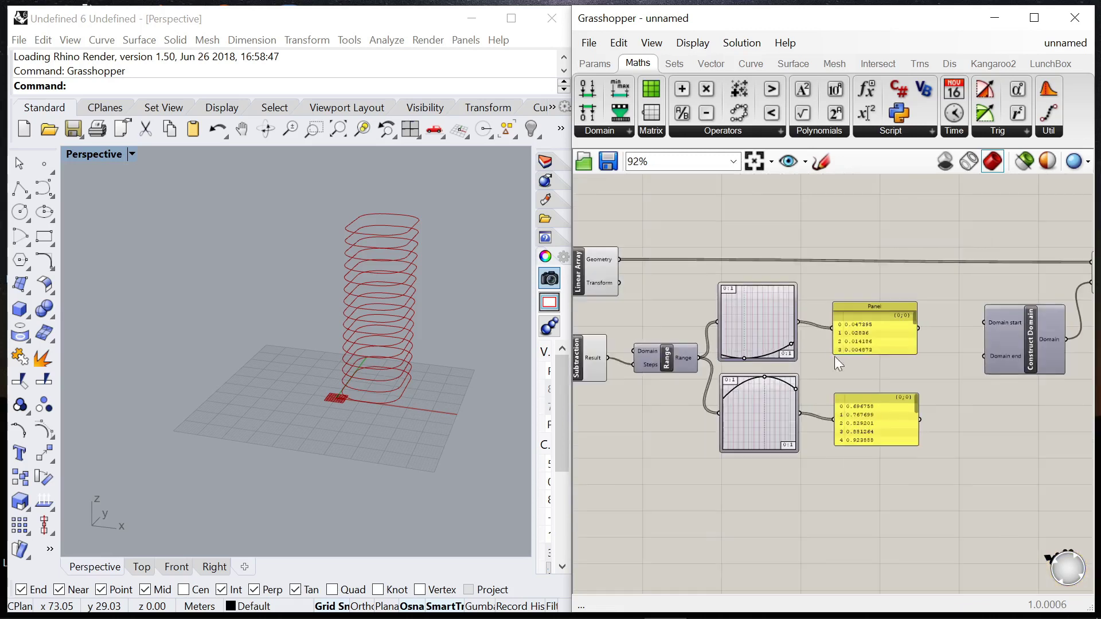
Step: Connect the upper panel to Construct Domain's Domain start and the lower panel to Domain end, and select Sub Curve
scroll(778, 356, up, 3)
drag(888, 315, 993, 307)
drag(889, 463, 992, 361)
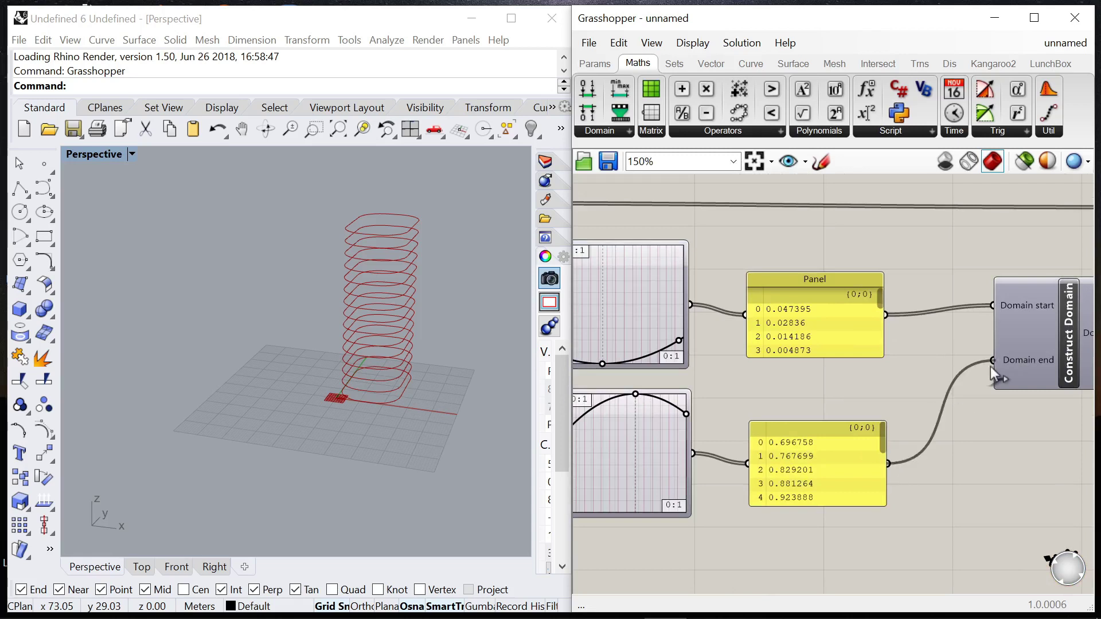
scroll(975, 344, down, 2)
click(937, 294)
Step: Inspect the trimmed curves up close and reparameterize Sub Curve's Base curve input
scroll(367, 256, up, 5)
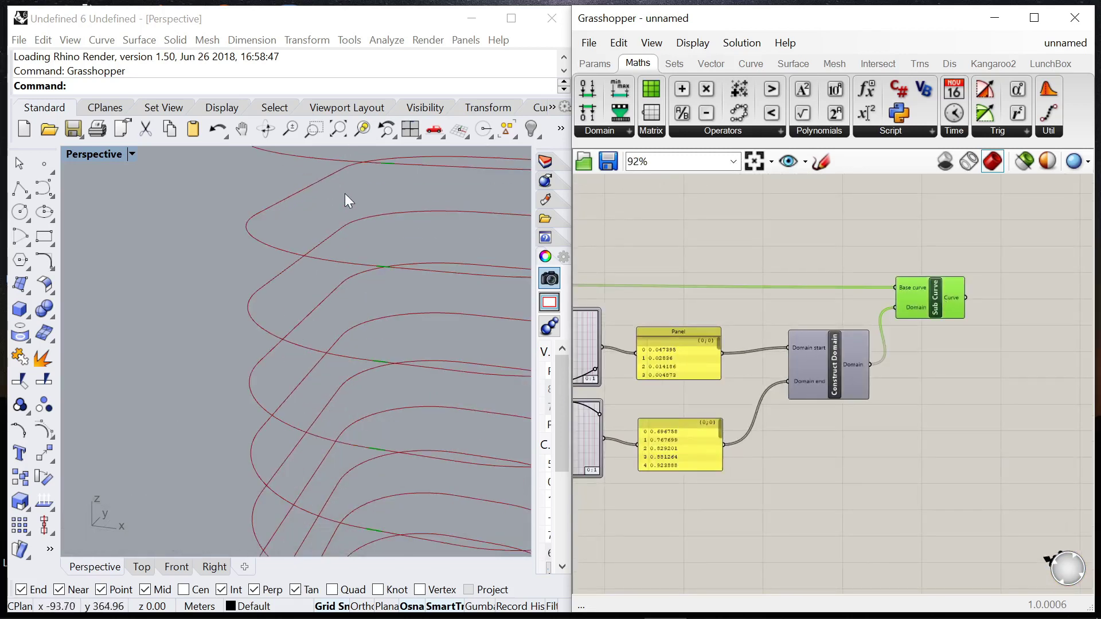
scroll(915, 296, up, 4)
right_click(905, 282)
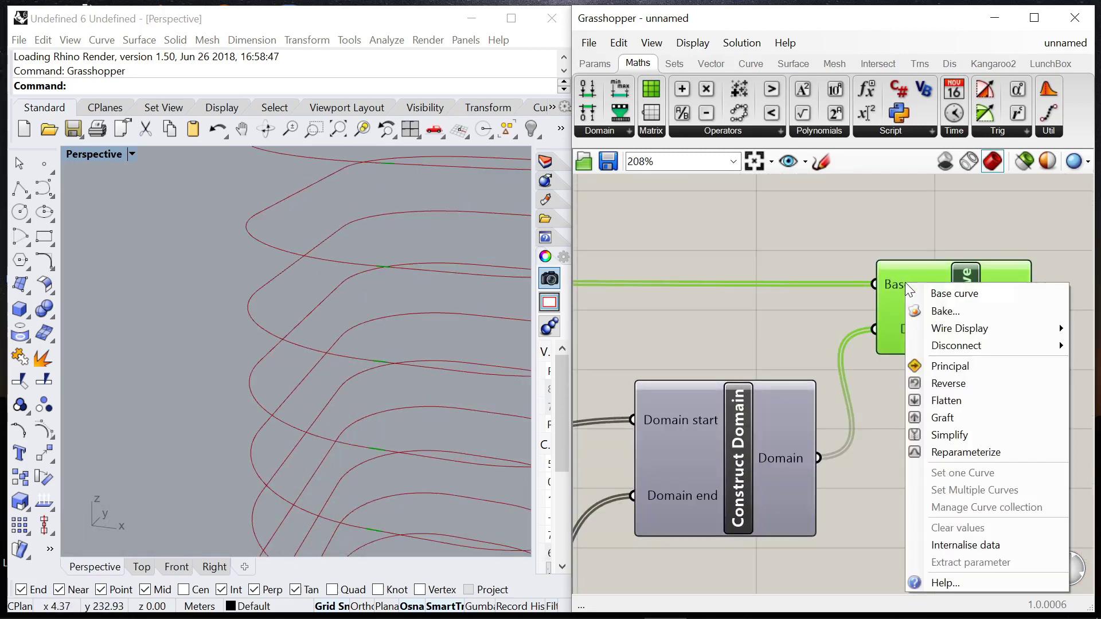
click(921, 454)
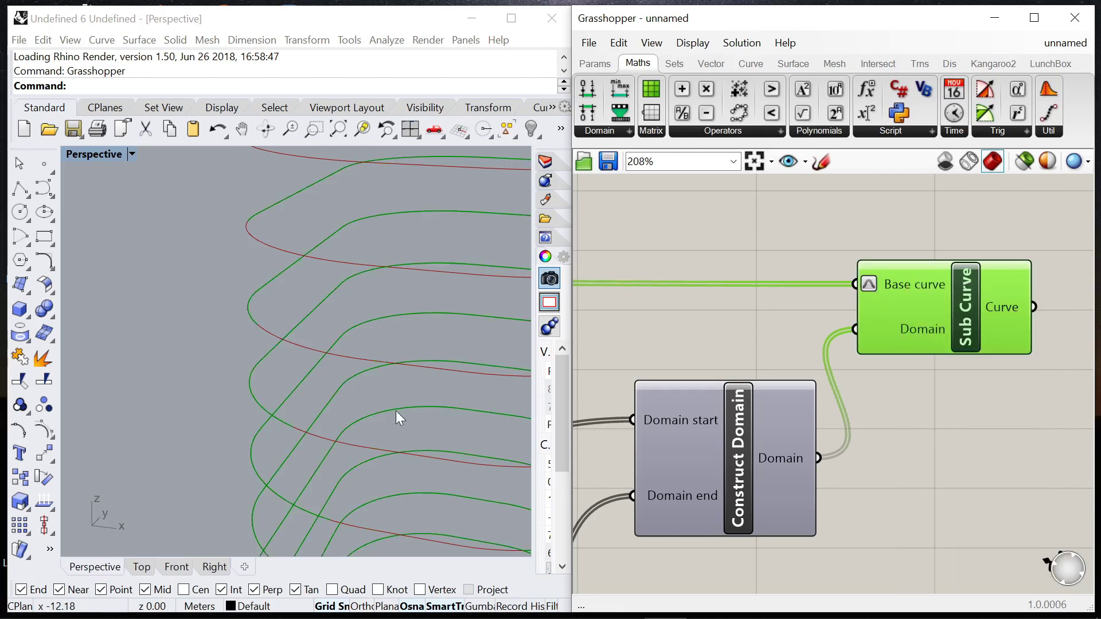
Step: Turn off the Linear Array's preview and view only the trimmed floor curves from a new angle
scroll(417, 410, down, 5)
scroll(902, 240, down, 8)
scroll(679, 250, up, 5)
click(679, 250)
right_click(809, 266)
click(866, 290)
right_drag(422, 382, 427, 476)
scroll(942, 379, up, 1)
scroll(420, 382, up, 4)
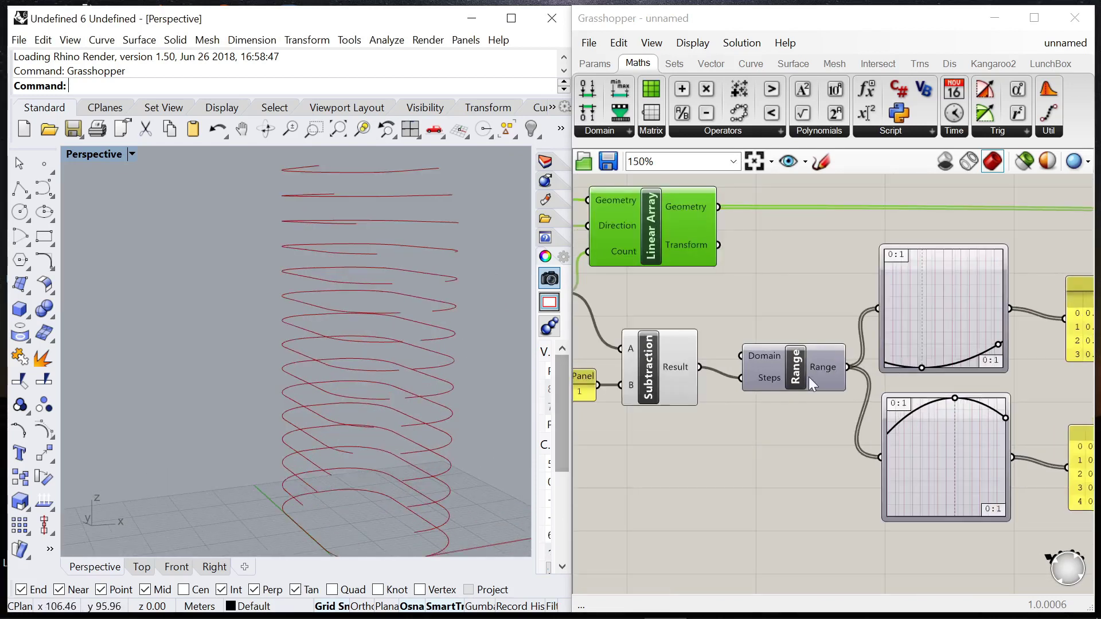
Step: Flatten the upper graph along its base and raise the lower graph's end handle slightly while checking the curve openings
drag(999, 344, 1003, 368)
right_drag(401, 364, 378, 362)
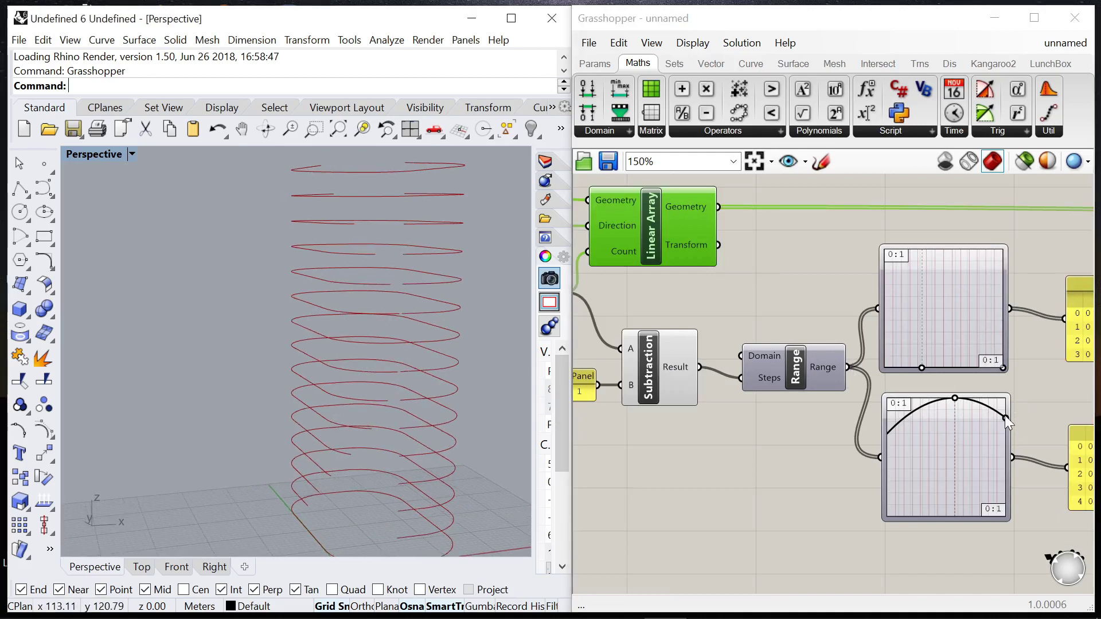
drag(1006, 416, 1010, 388)
scroll(366, 324, down, 4)
scroll(411, 334, up, 4)
right_drag(458, 423, 395, 416)
drag(1005, 398, 1005, 409)
right_drag(361, 423, 476, 419)
mouse_move(1005, 411)
mouse_down()
mouse_move(1007, 431)
mouse_move(1005, 411)
mouse_up()
Step: Raise the upper graph's end handle to curve it upward again and move its vertex slightly towards the centre
scroll(952, 398, up, 3)
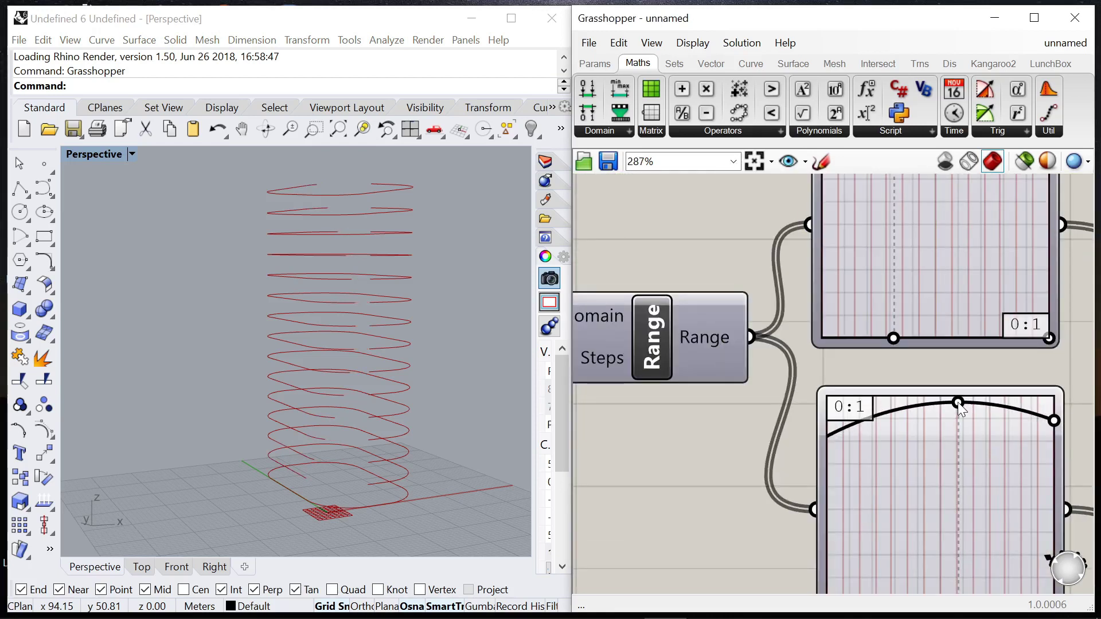
scroll(958, 402, down, 2)
drag(1013, 359, 1010, 288)
drag(881, 360, 895, 361)
right_drag(436, 395, 417, 356)
right_drag(405, 386, 502, 382)
Step: Examine the Sub Curve result, the remaining values in both panels and the overall definition
scroll(723, 333, down, 5)
right_drag(1061, 338, 889, 338)
click(934, 267)
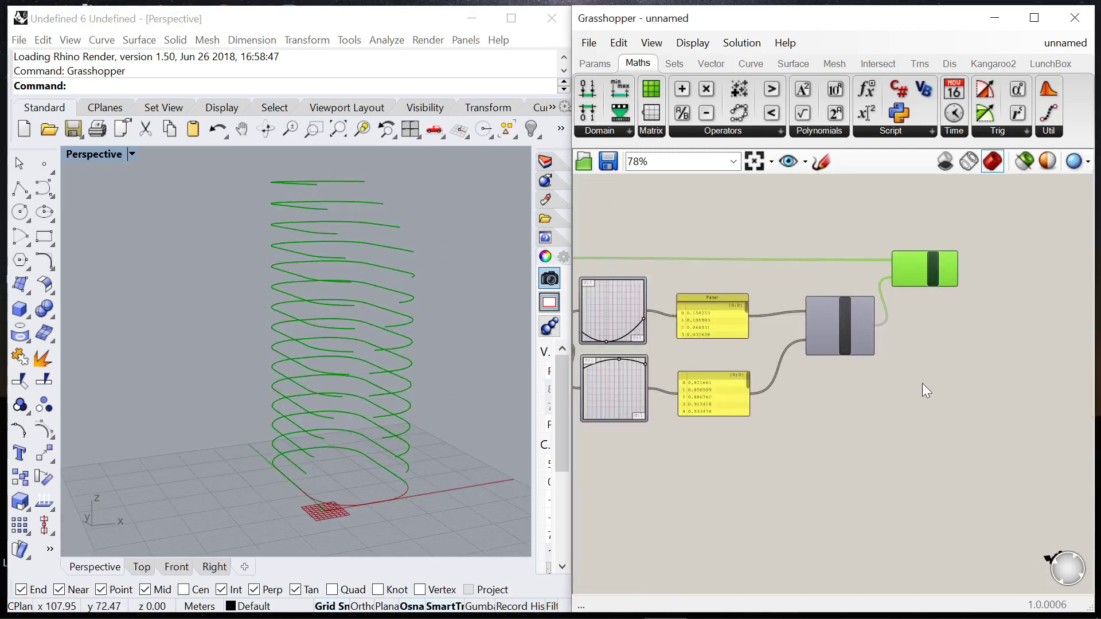
scroll(745, 376, up, 3)
drag(745, 363, 747, 428)
drag(744, 222, 747, 281)
click(870, 378)
scroll(952, 386, down, 6)
scroll(724, 339, up, 5)
scroll(723, 339, down, 4)
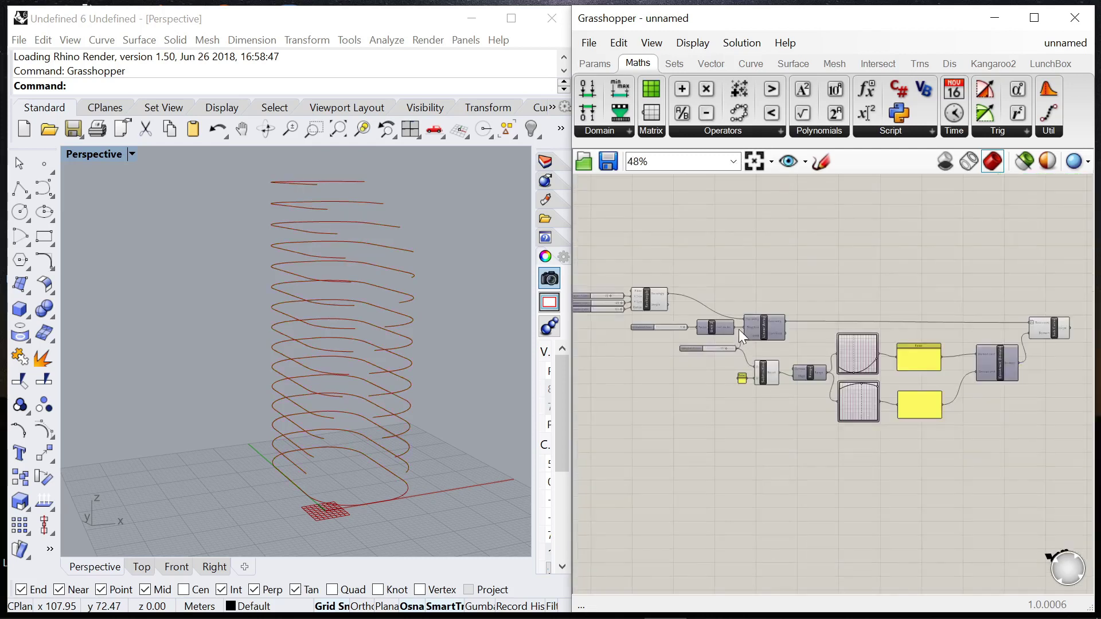
right_drag(1051, 337, 890, 295)
scroll(890, 295, up, 4)
click(890, 295)
click(924, 341)
Step: Add an Evaluate Curve component after Sub Curve and connect Sub Curve's Curve output to its Curve input
scroll(799, 333, down, 5)
scroll(877, 324, up, 4)
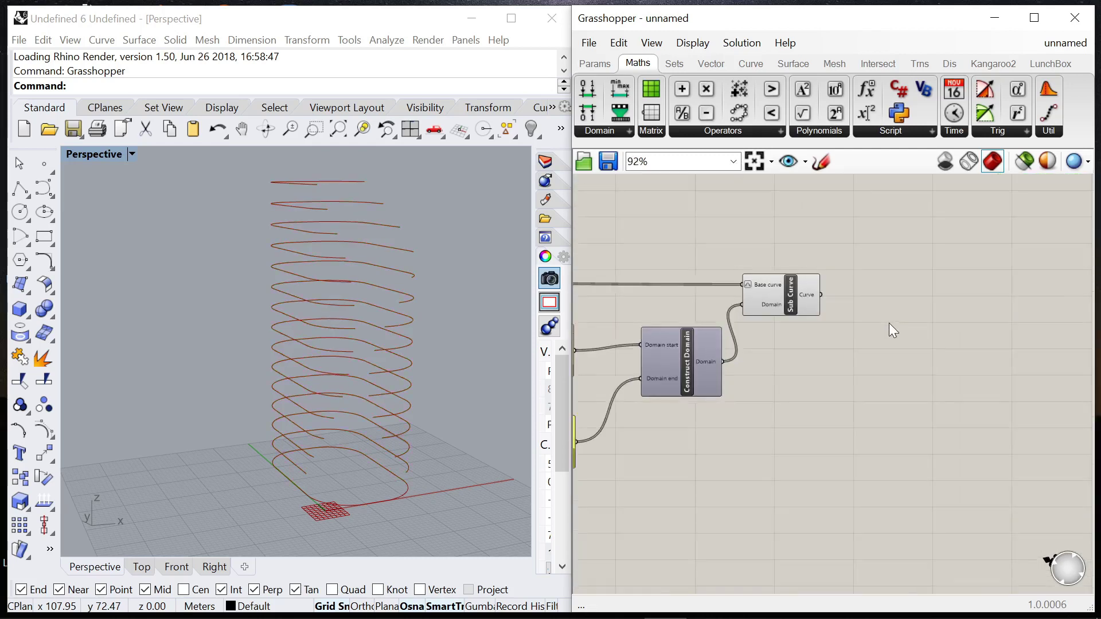
right_drag(823, 311, 740, 298)
scroll(740, 299, up, 4)
scroll(740, 300, down, 5)
right_drag(845, 339, 707, 339)
double_click(839, 335)
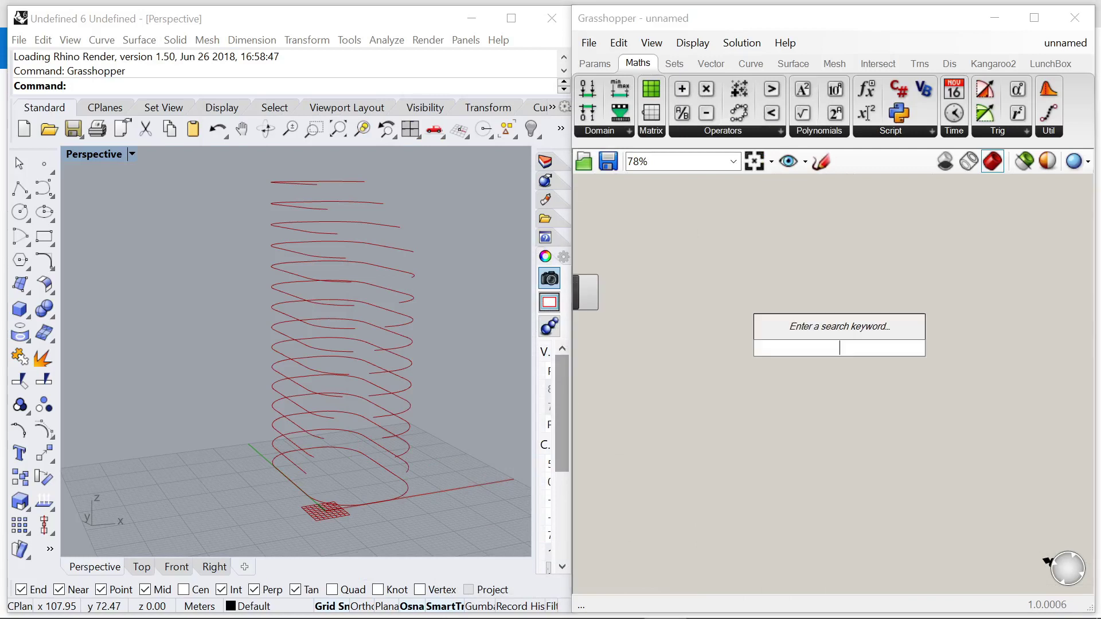
text(evaluate)
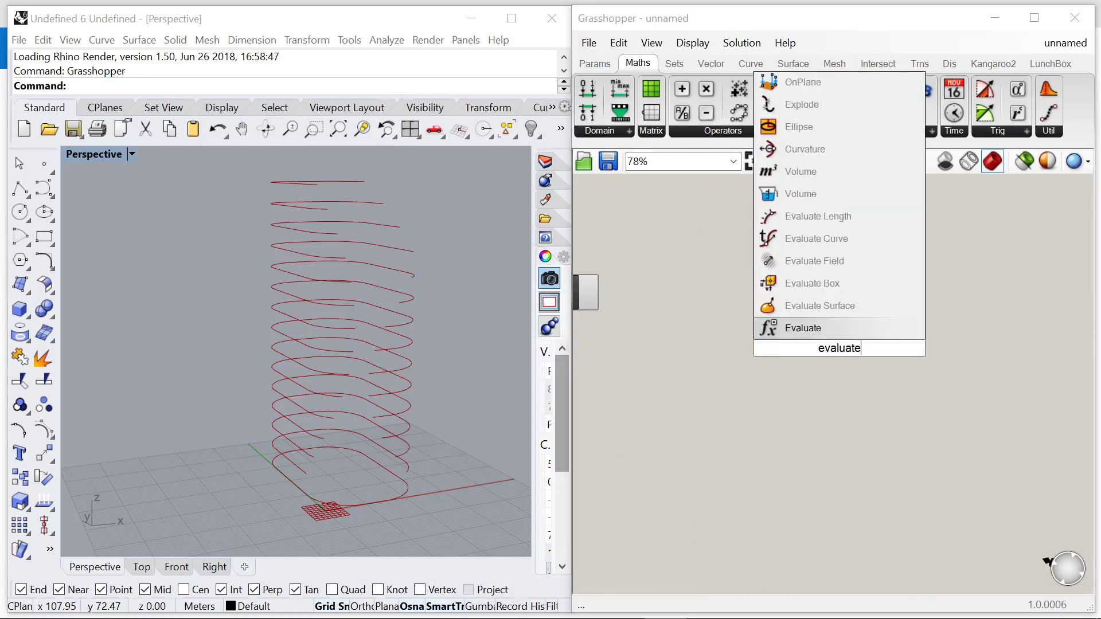
click(798, 243)
scroll(852, 334, up, 3)
drag(836, 328, 928, 305)
scroll(631, 282, up, 5)
scroll(695, 299, down, 1)
scroll(695, 300, down, 3)
scroll(901, 298, up, 4)
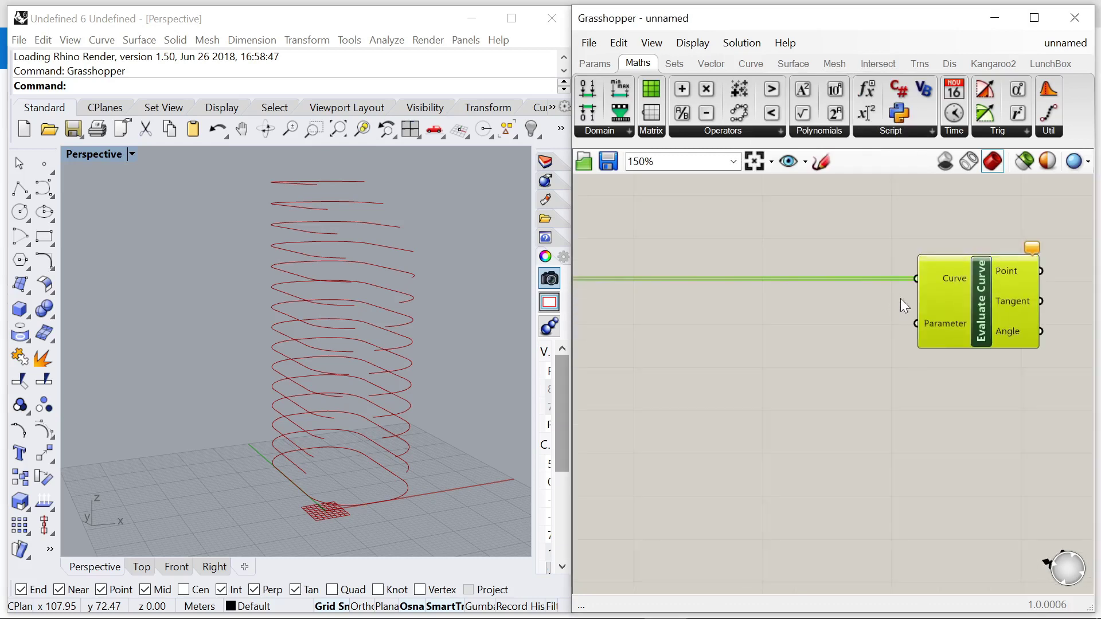
Step: Add a second Range component between Sub Curve and Evaluate Curve, place it near the curve wire and check its Steps input
double_click(816, 376)
text(range)
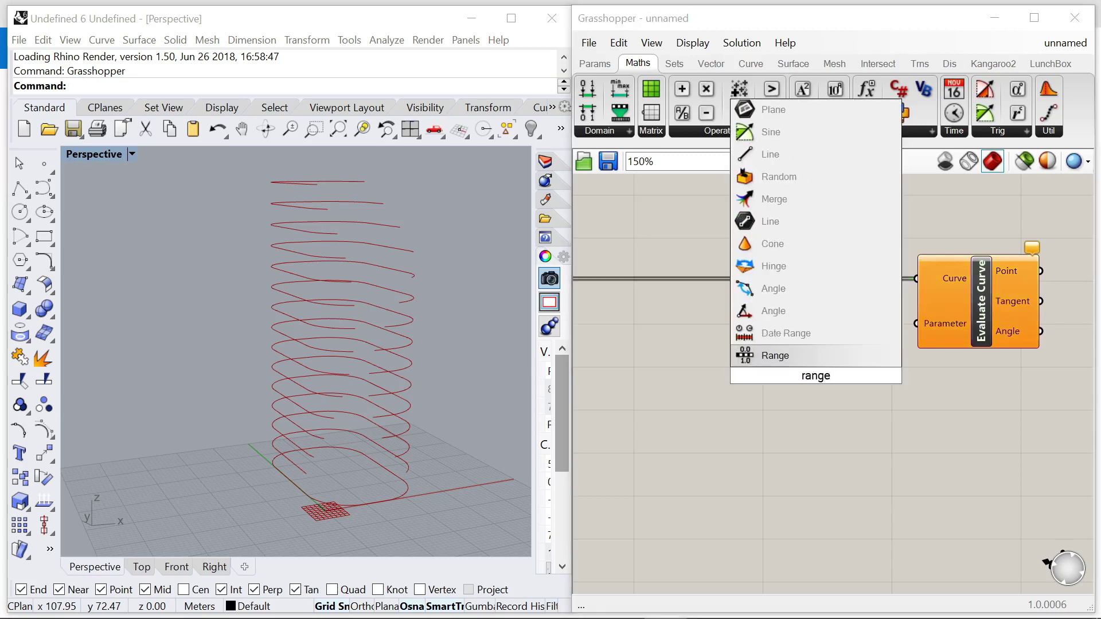
click(803, 357)
scroll(887, 372, up, 1)
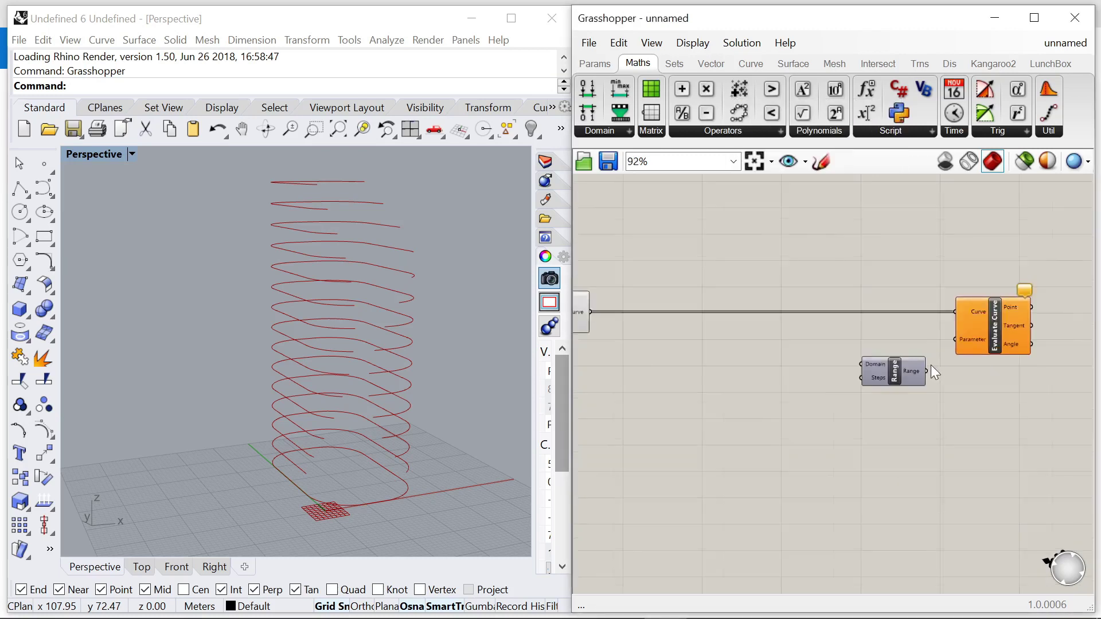
drag(896, 391, 798, 342)
scroll(844, 343, down, 2)
scroll(843, 324, up, 3)
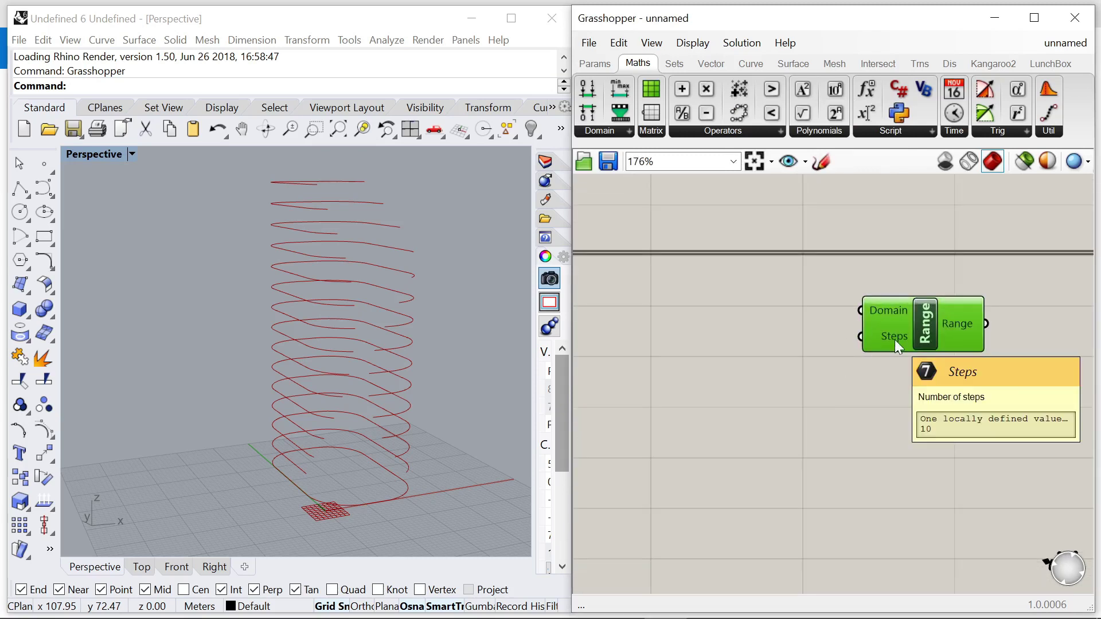
Step: Add a panel with the value 14 and connect it to the new Range's Steps input
double_click(775, 401)
text(")
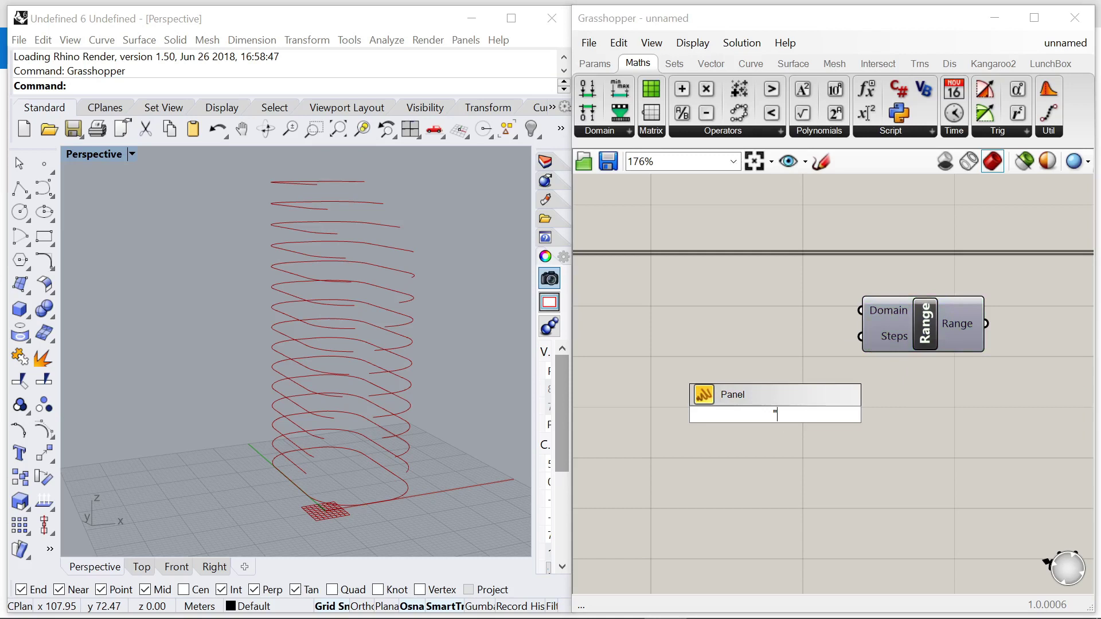
text(14)
key(Return)
drag(796, 414, 804, 332)
scroll(722, 356, down, 3)
scroll(722, 358, up, 3)
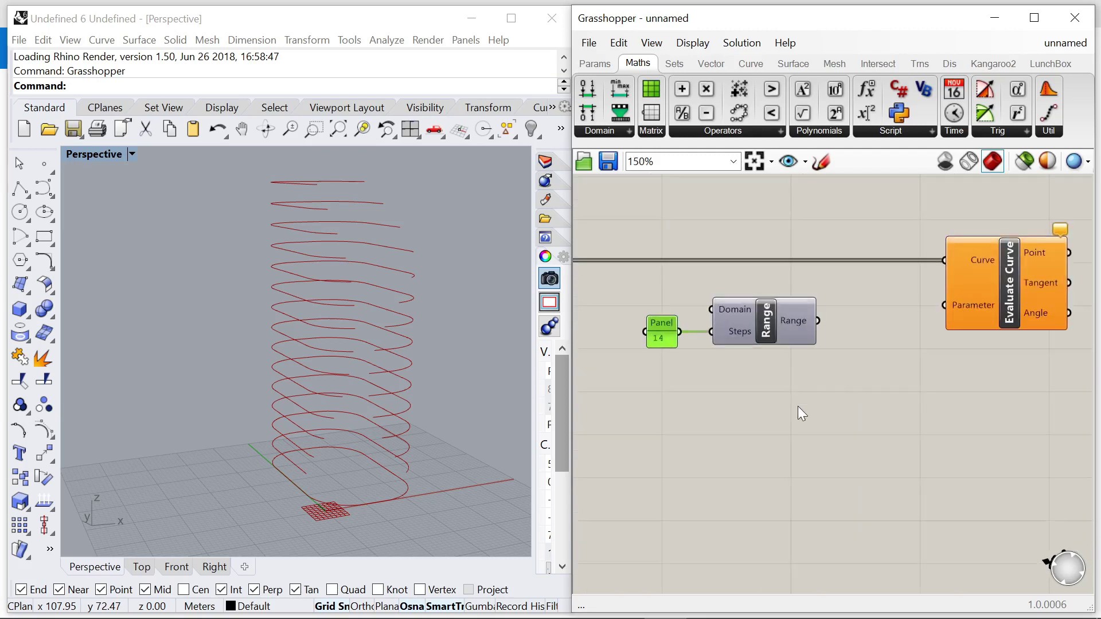
Step: Add a Construct Domain component below the new Range and connect its Domain output to Evaluate Curve's Parameter input
double_click(797, 406)
text(domain)
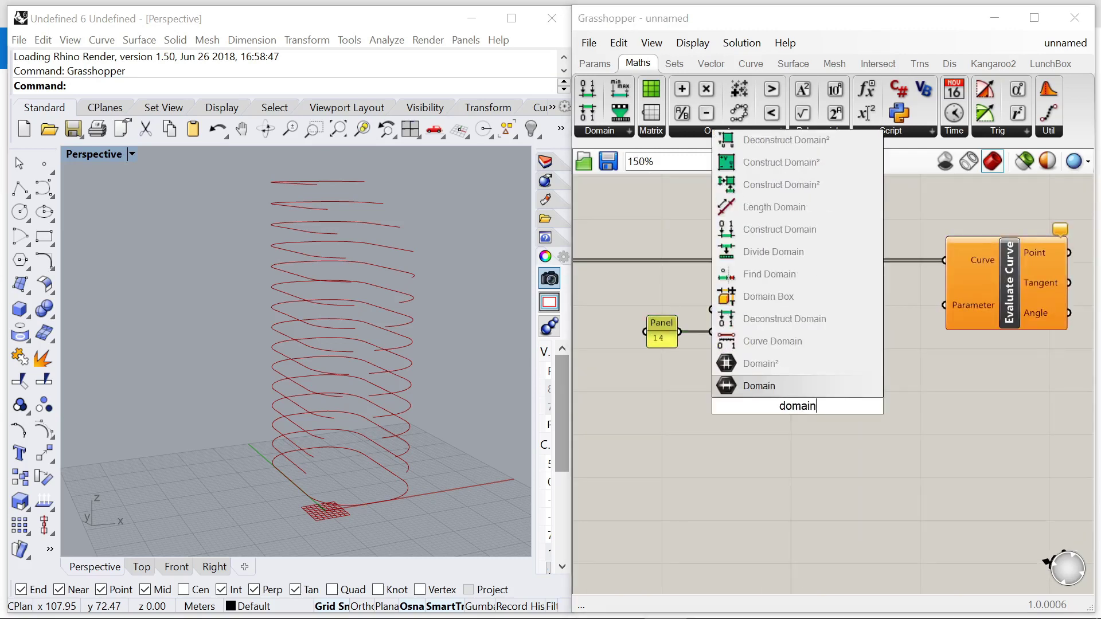
click(810, 229)
scroll(848, 341, down, 3)
drag(859, 381, 907, 320)
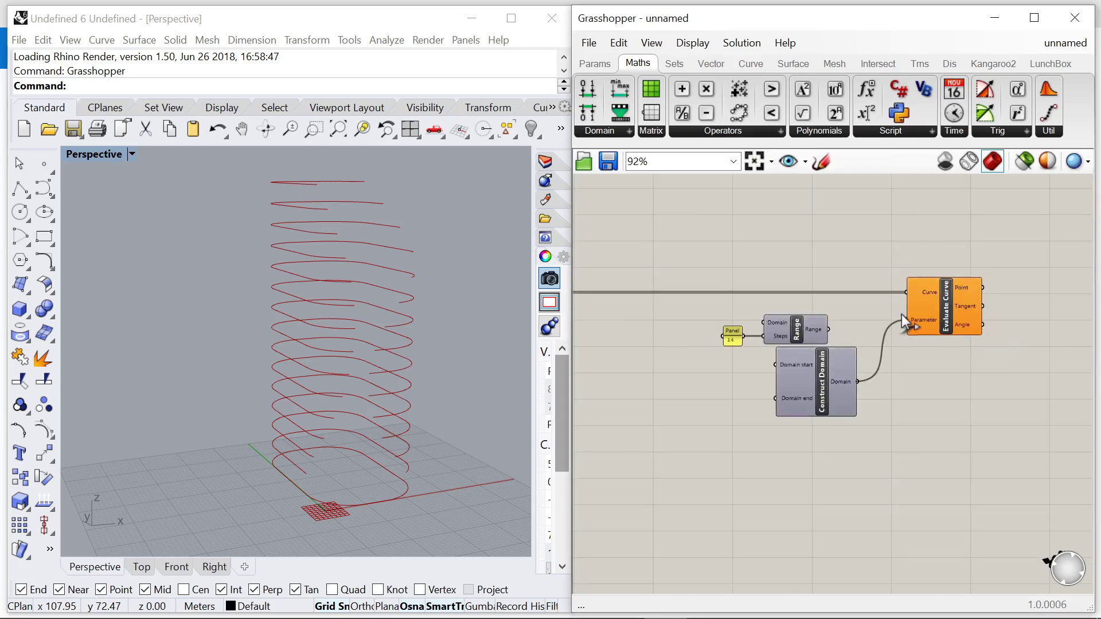
Step: Move the new Range and its 14 panel together to sit in front of the new Construct Domain
drag(807, 327, 738, 372)
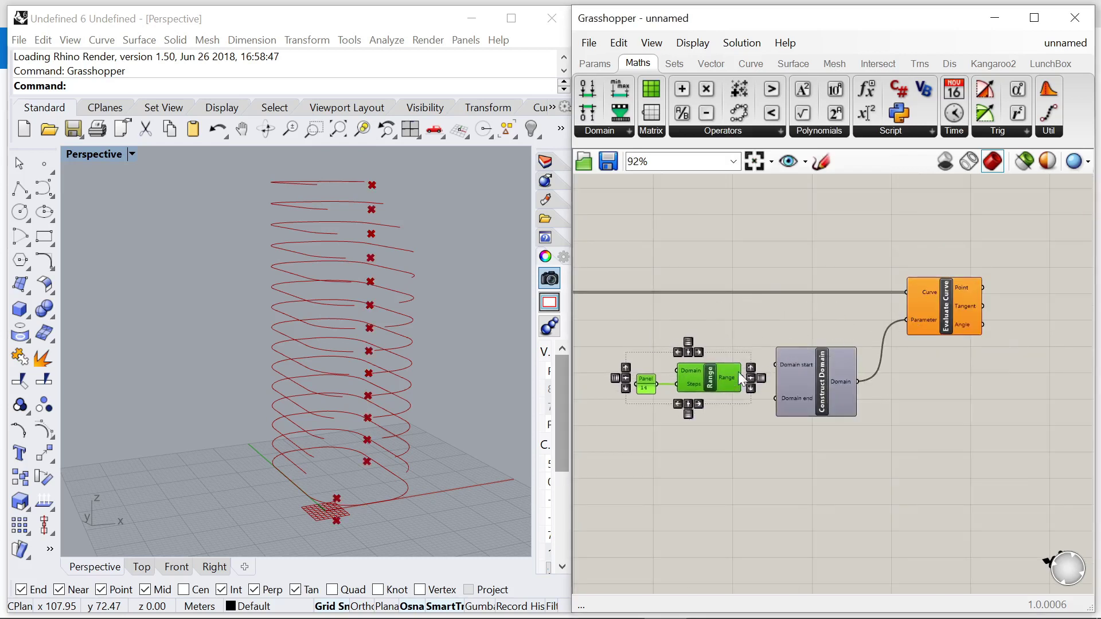
scroll(740, 371, up, 3)
scroll(853, 357, down, 2)
drag(829, 389, 684, 298)
drag(803, 346, 764, 359)
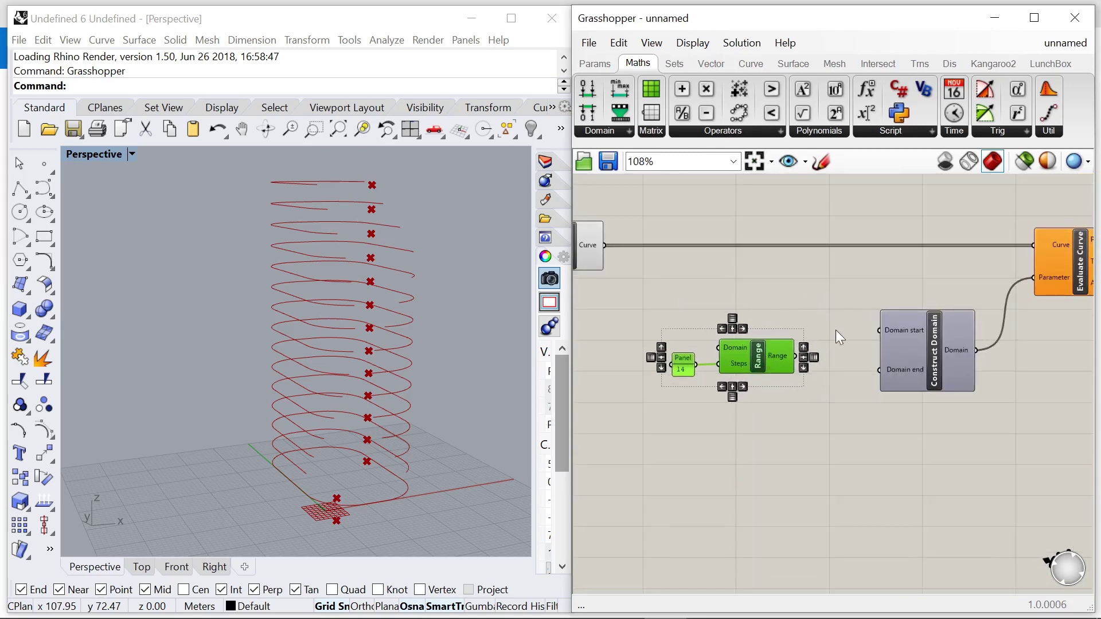
scroll(890, 346, up, 1)
right_drag(836, 334, 796, 327)
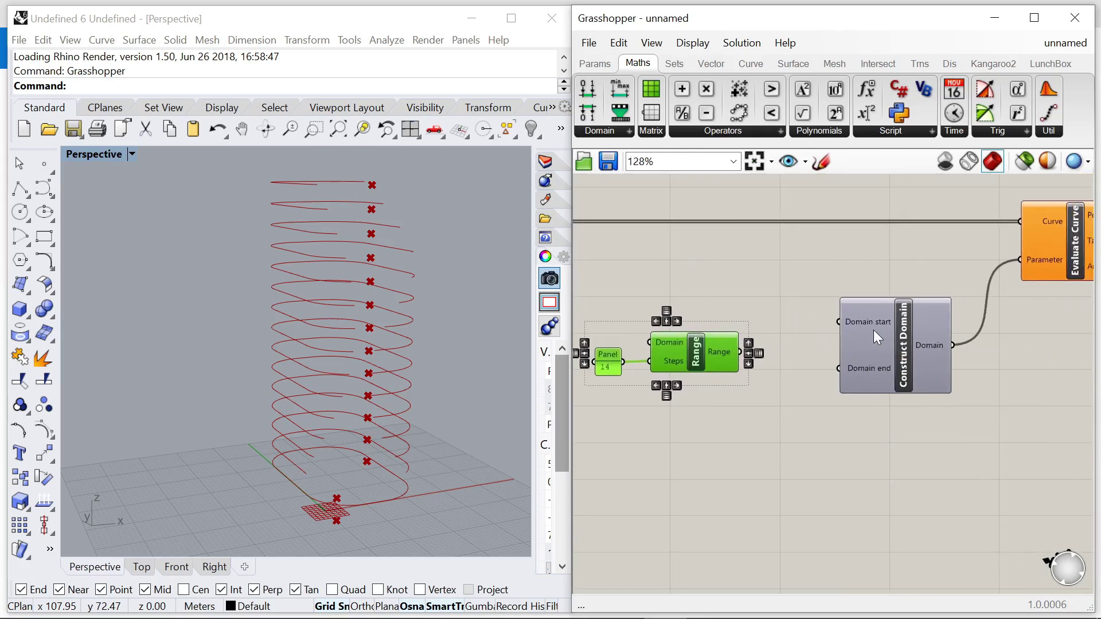
Step: Add a Graph Mapper between the second Range and the Construct Domain and connect the Range output to it
right_drag(873, 330, 905, 302)
click(798, 409)
double_click(799, 410)
text(r)
key(BackSpace)
text(graph)
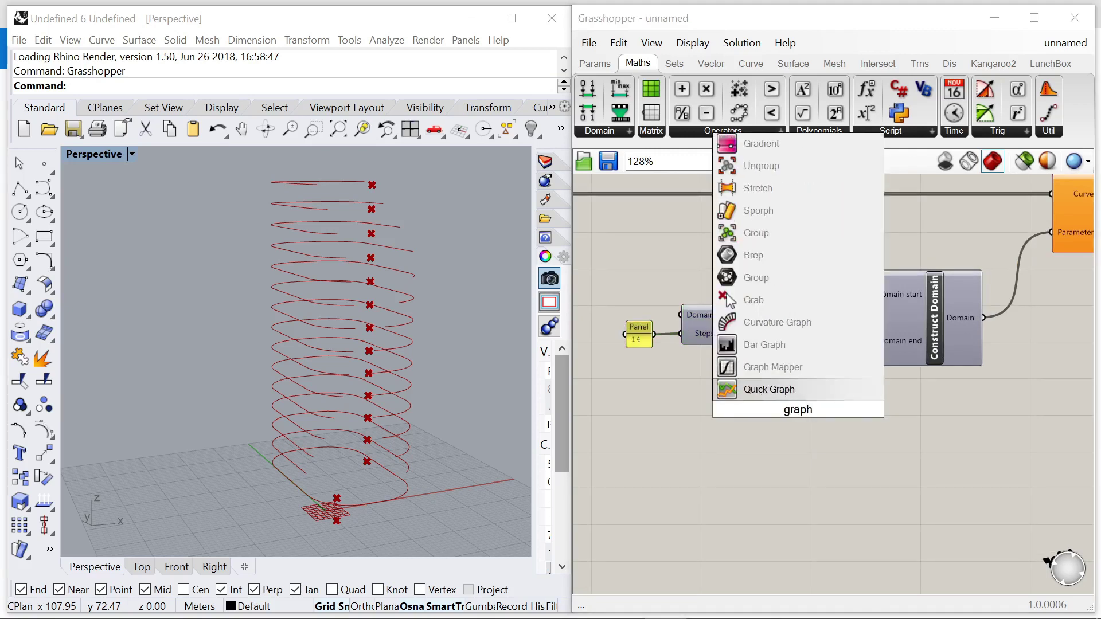
click(784, 369)
right_drag(739, 367, 802, 375)
drag(802, 375, 709, 307)
drag(817, 336, 882, 424)
click(781, 408)
scroll(781, 407, up, 3)
Step: Set the new Graph Mapper's graph type to Bezier and place it beside the Range component
right_click(931, 400)
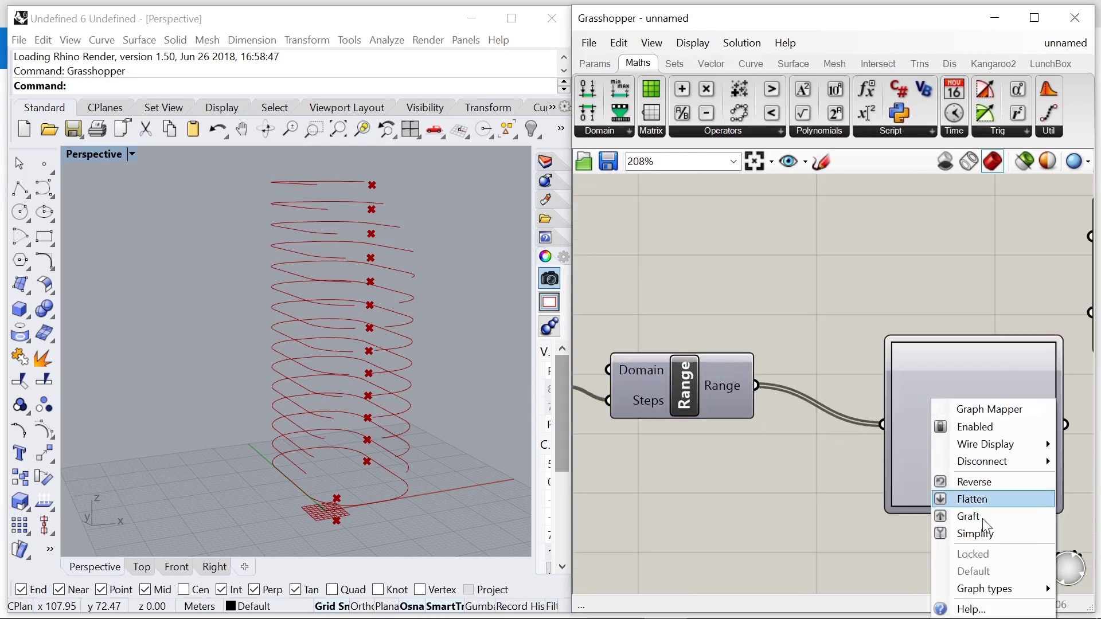
mouse_move(983, 589)
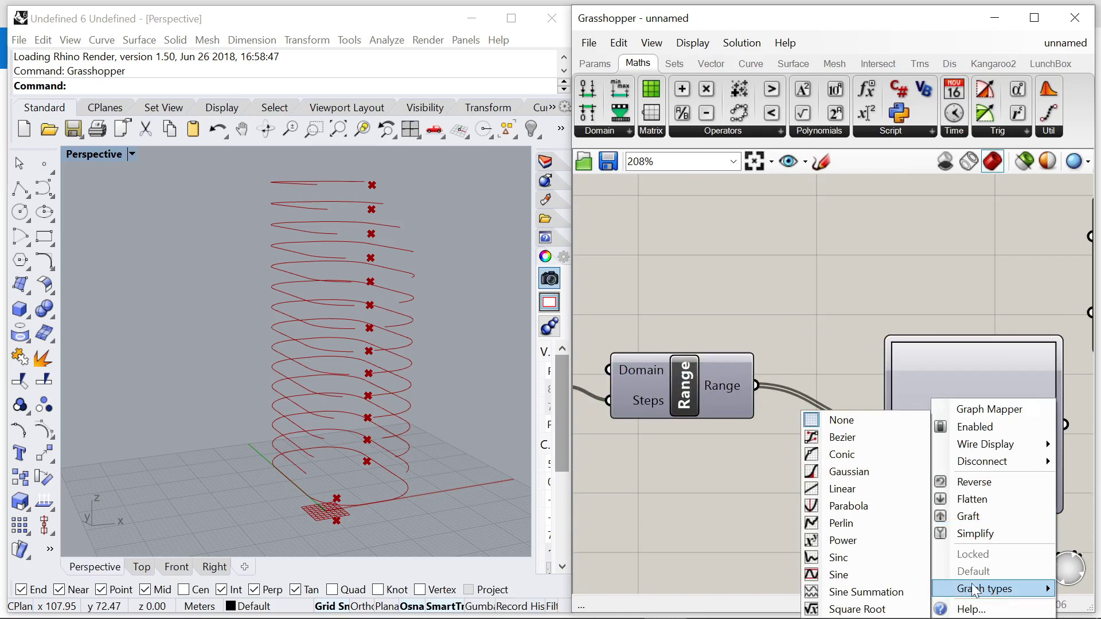
click(841, 456)
scroll(975, 403, down, 3)
scroll(861, 435, up, 2)
drag(854, 424, 794, 390)
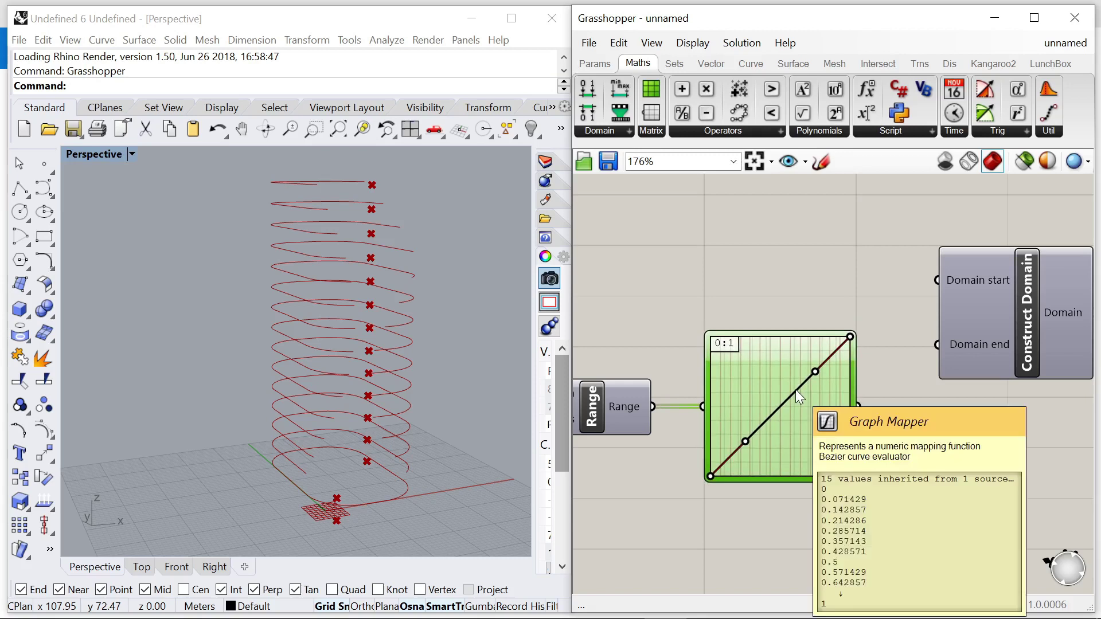
scroll(861, 405, down, 2)
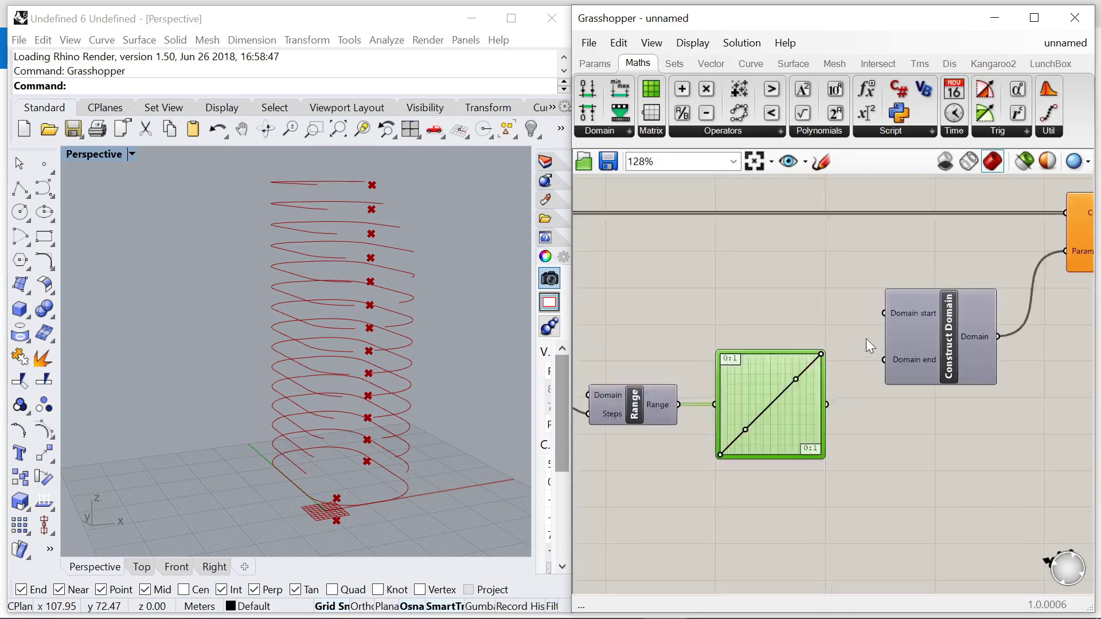
Step: Connect the Graph Mapper output to the Domain end input of the Construct Domain that feeds Evaluate Curve
scroll(866, 339, up, 1)
drag(821, 416, 887, 363)
scroll(752, 325, down, 1)
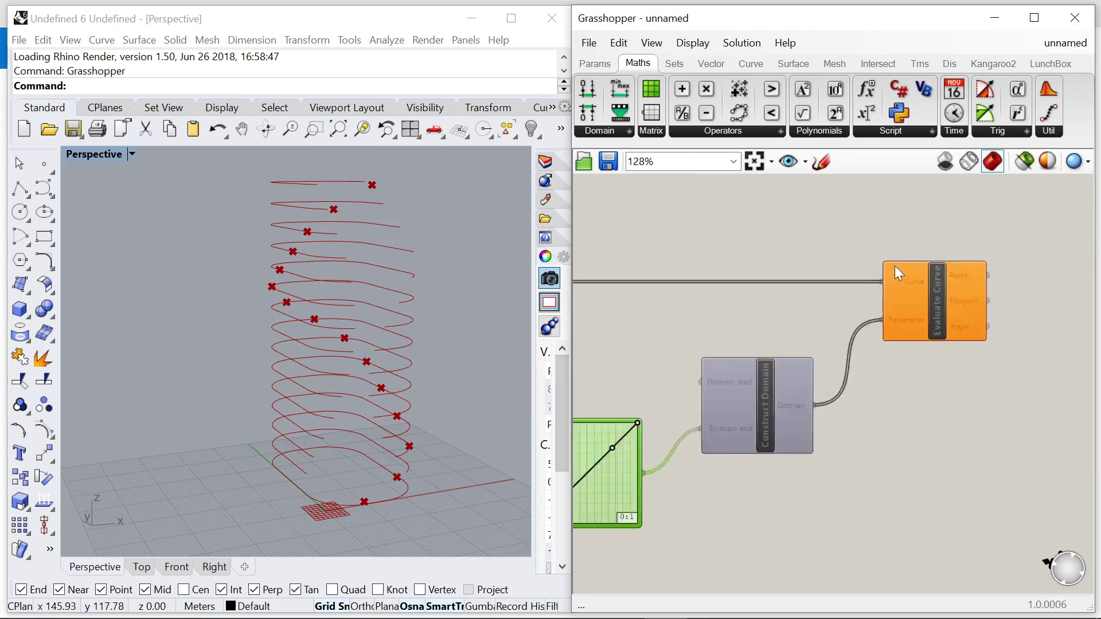
Step: Reparameterize the Curve input of the Evaluate Curve component
scroll(896, 269, up, 2)
right_click(925, 288)
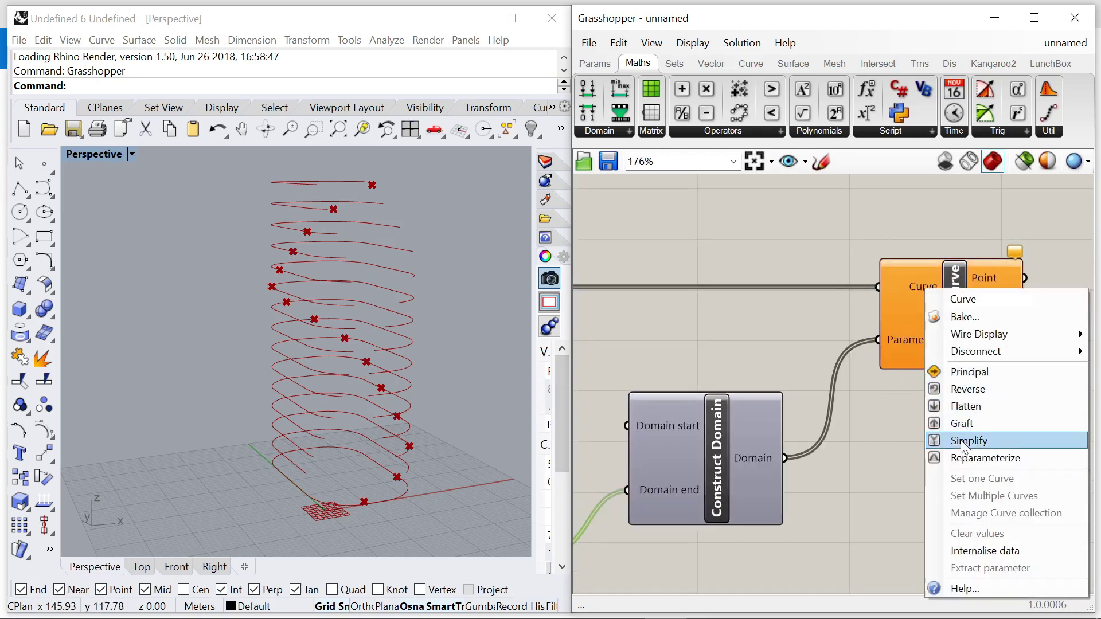
click(940, 465)
scroll(803, 449, down, 5)
scroll(820, 442, up, 3)
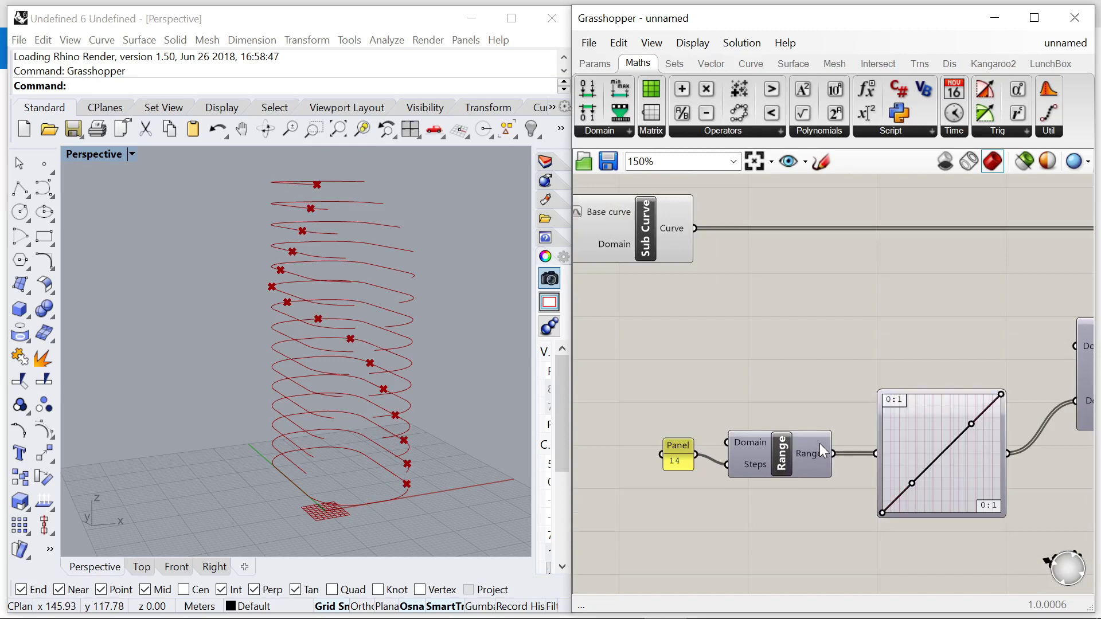
Step: Move the 14 panel, Range, Graph Mapper and Construct Domain above the Sub Curve wire and line them up in a row
scroll(820, 443, down, 3)
drag(989, 486, 738, 415)
drag(973, 400, 977, 270)
click(1035, 250)
scroll(940, 263, up, 4)
drag(819, 361, 822, 236)
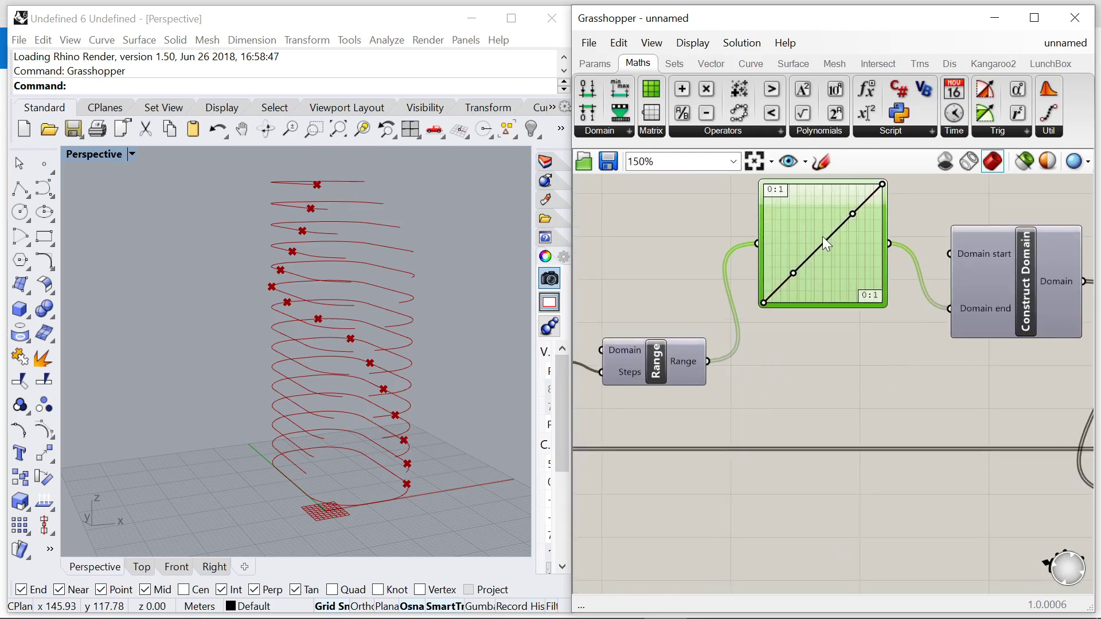
scroll(899, 315, down, 3)
click(965, 318)
drag(786, 362, 691, 310)
drag(774, 349, 769, 287)
click(814, 291)
scroll(873, 259, up, 7)
scroll(897, 288, down, 5)
scroll(931, 304, down, 3)
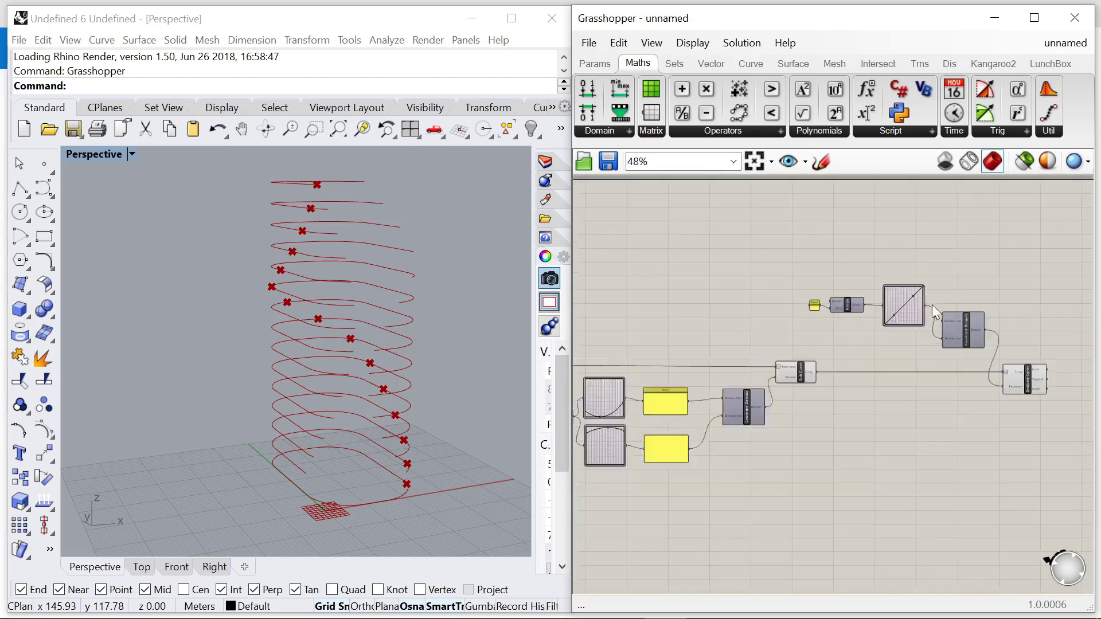
Step: Graft the Curve output of the Sub Curve component
scroll(838, 334, up, 7)
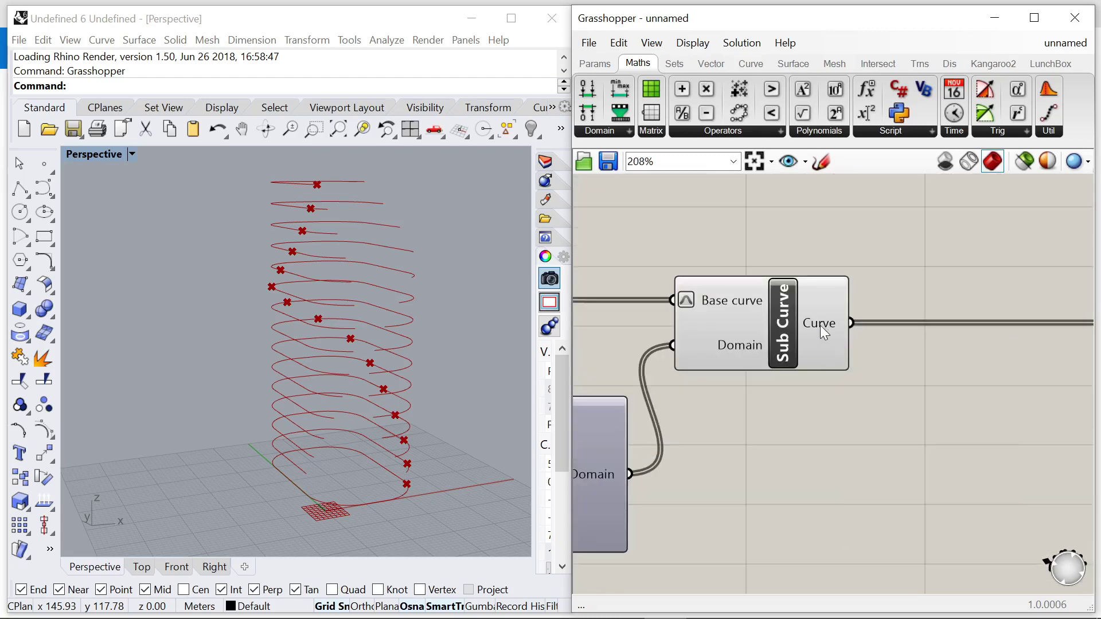
right_click(820, 325)
click(827, 428)
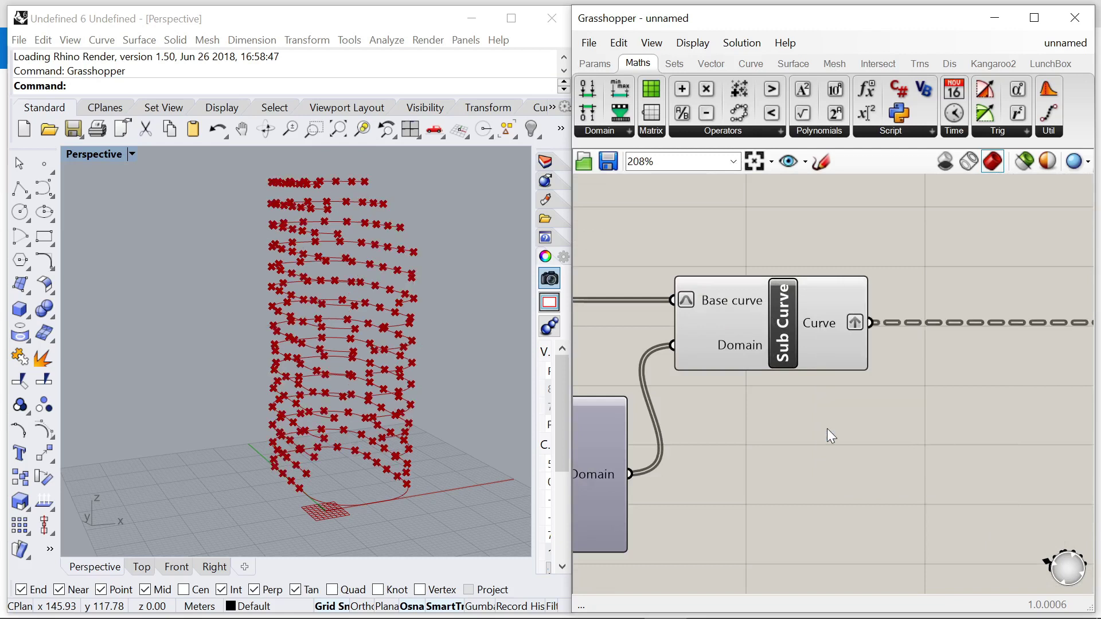
Step: Reshape the Bezier graph into an S-curve with its two handles while checking the point spacing on the tower curves
right_drag(416, 357, 436, 378)
scroll(708, 315, down, 7)
scroll(759, 284, up, 1)
right_drag(393, 327, 364, 373)
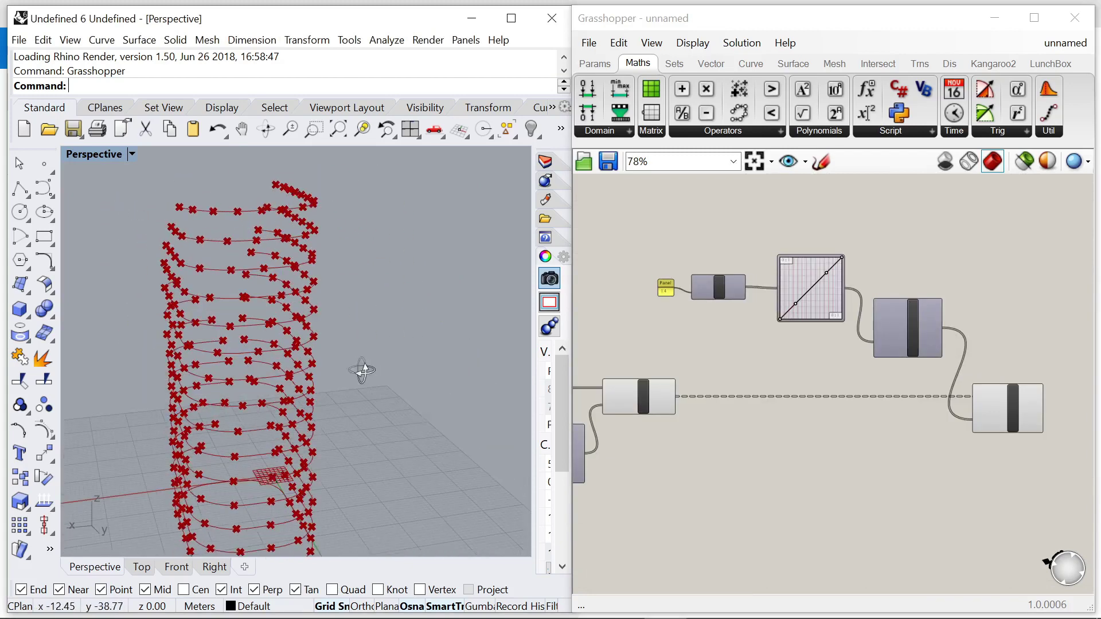
scroll(955, 365, up, 5)
scroll(983, 350, down, 4)
scroll(821, 252, up, 5)
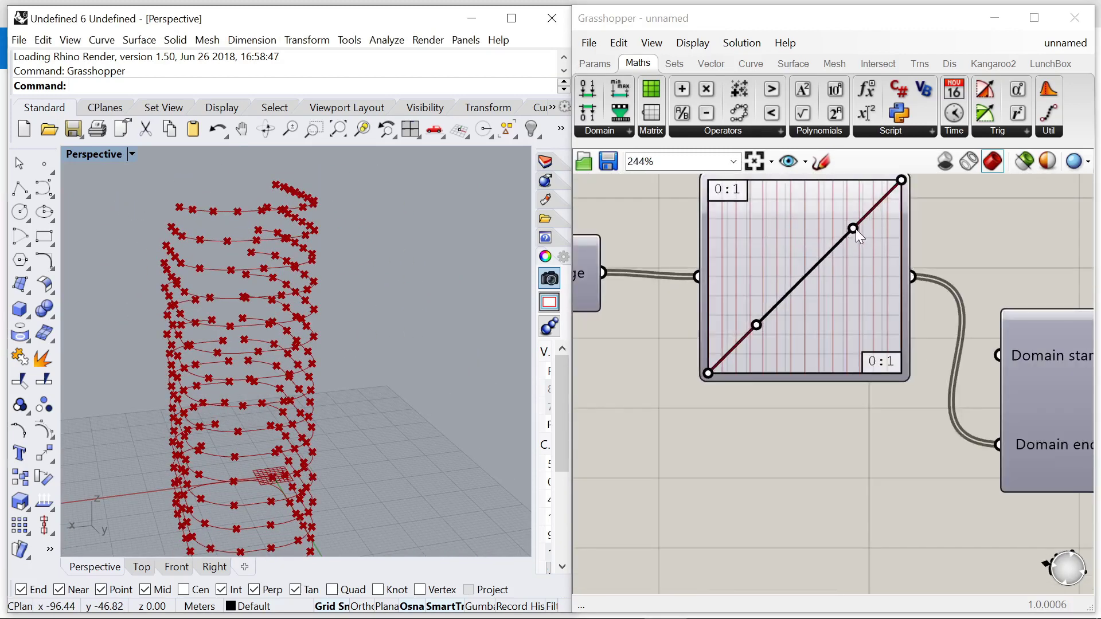
drag(854, 228, 820, 188)
drag(757, 326, 829, 373)
scroll(390, 379, up, 3)
right_drag(404, 373, 374, 336)
mouse_move(828, 372)
mouse_down()
mouse_move(823, 322)
mouse_move(835, 349)
mouse_move(794, 367)
mouse_move(814, 361)
mouse_up()
scroll(302, 386, down, 3)
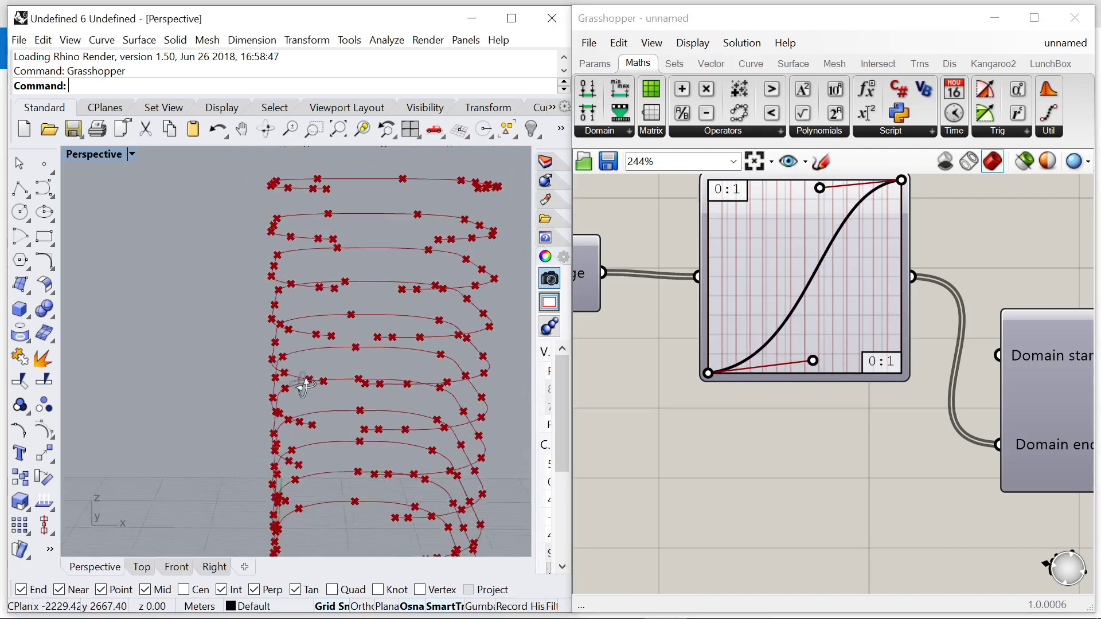
right_drag(303, 386, 338, 422)
drag(820, 188, 790, 194)
Step: Add an integer number slider ranging from 0 to 30 below the 14 panel
scroll(776, 380, down, 6)
scroll(731, 243, up, 6)
drag(726, 272, 735, 286)
double_click(730, 369)
text(0<30)
key(Return)
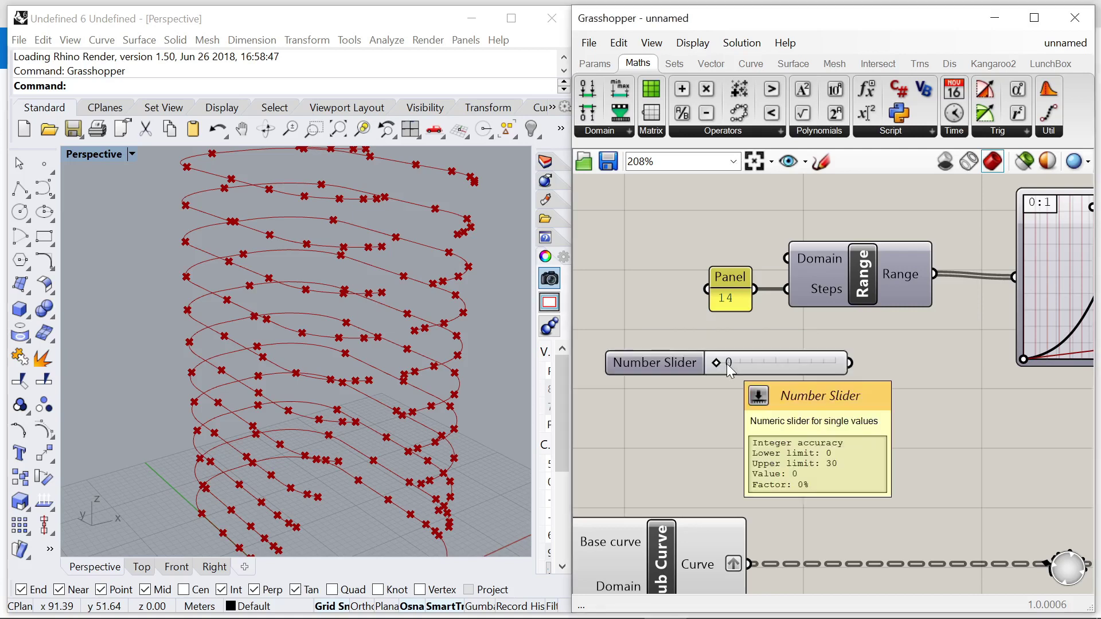
Step: Connect the slider to the Range's Steps input, delete the 14 panel and move the slider into its place
scroll(745, 368, down, 3)
scroll(701, 353, up, 2)
drag(858, 362, 859, 311)
click(815, 303)
key(Delete)
drag(681, 360, 659, 310)
Step: Set the Range's Steps slider to 24 while checking the point density on the tower from several angles
drag(726, 311, 739, 314)
right_drag(400, 359, 370, 373)
drag(739, 313, 775, 311)
right_drag(488, 325, 436, 224)
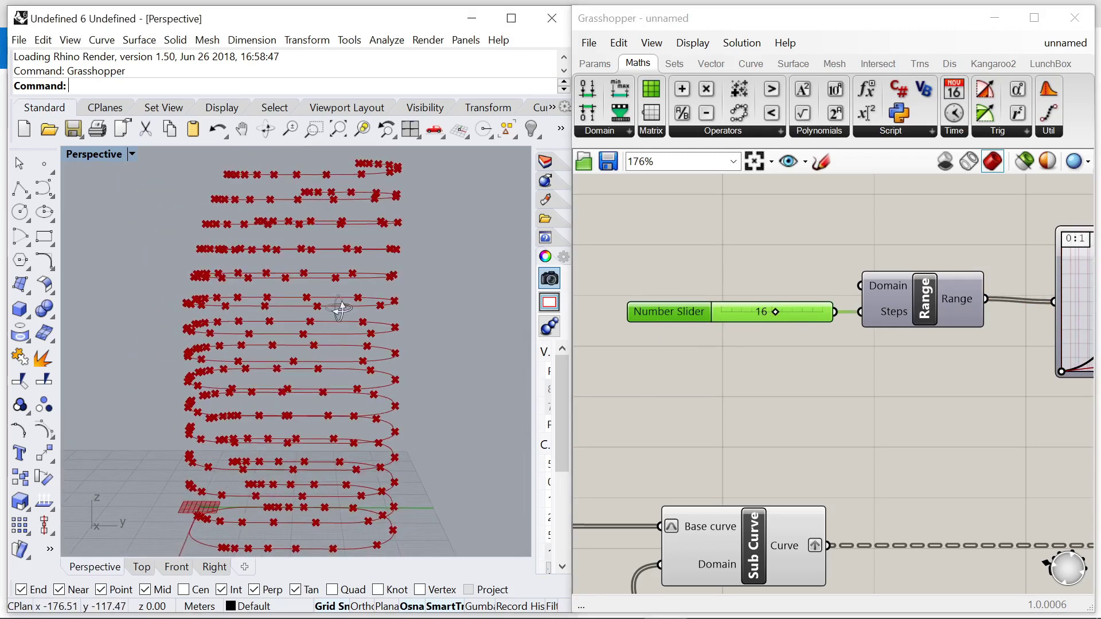
drag(775, 312, 803, 314)
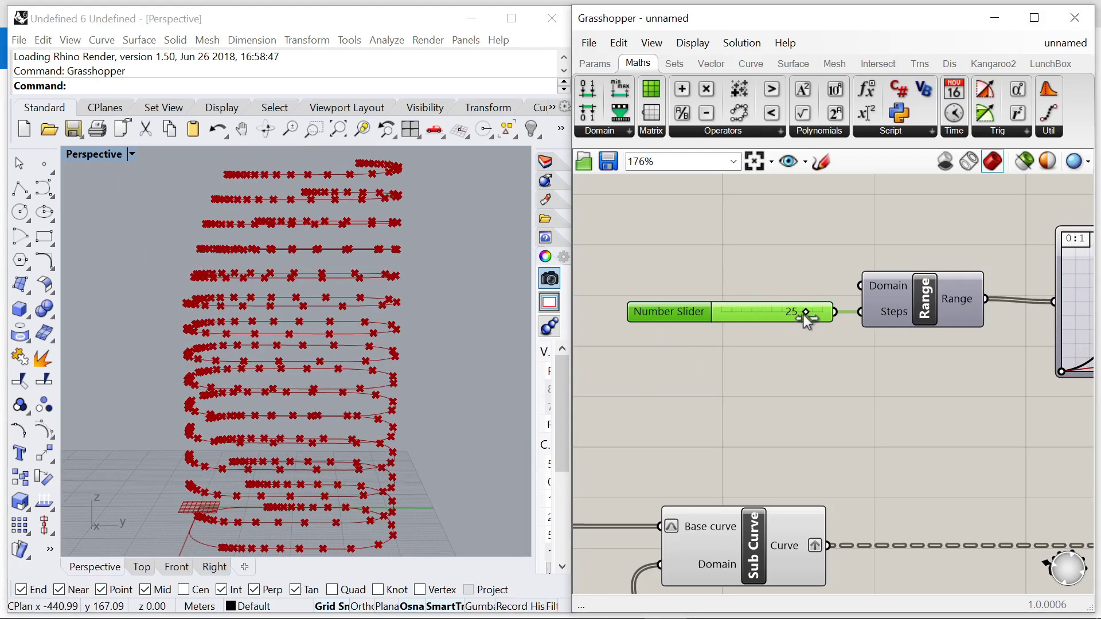
right_drag(397, 350, 436, 241)
scroll(340, 186, up, 6)
mouse_move(803, 311)
mouse_down()
mouse_move(791, 320)
mouse_move(800, 326)
mouse_up()
Step: Soften the Graph Mapper's Bezier S-curve by adjusting both handles and check the resulting point distribution
scroll(846, 358, down, 3)
scroll(838, 345, up, 5)
scroll(800, 325, down, 6)
scroll(1003, 338, up, 6)
drag(819, 372, 823, 362)
drag(799, 231, 836, 238)
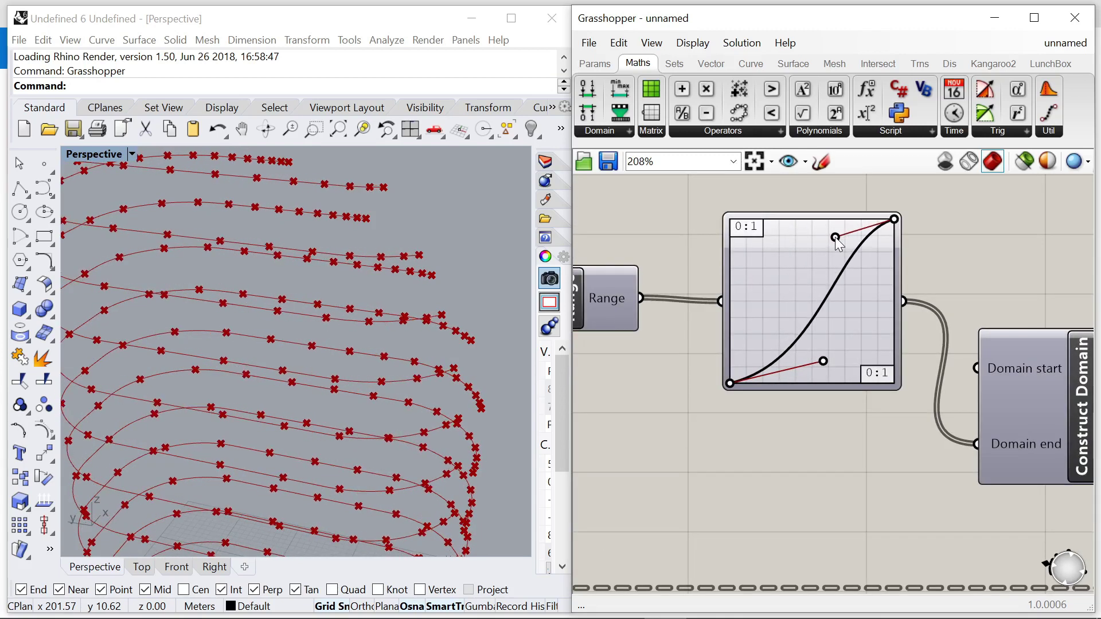
drag(823, 362, 809, 364)
scroll(313, 282, down, 5)
right_drag(313, 283, 378, 373)
scroll(794, 339, down, 6)
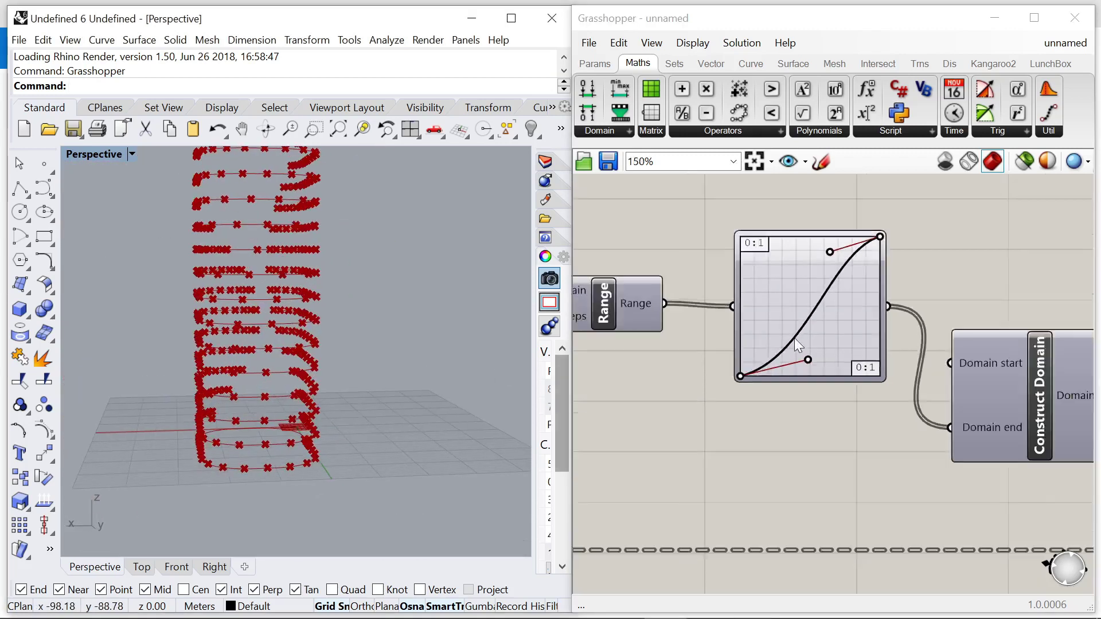
Step: Move the point-domain components and the Steps slider farther away from Sub Curve to free up canvas space
right_drag(738, 321, 828, 321)
scroll(802, 371, up, 3)
scroll(726, 352, down, 3)
drag(970, 416, 738, 294)
drag(938, 370, 1018, 373)
click(725, 315)
scroll(717, 312, up, 4)
drag(659, 297, 782, 297)
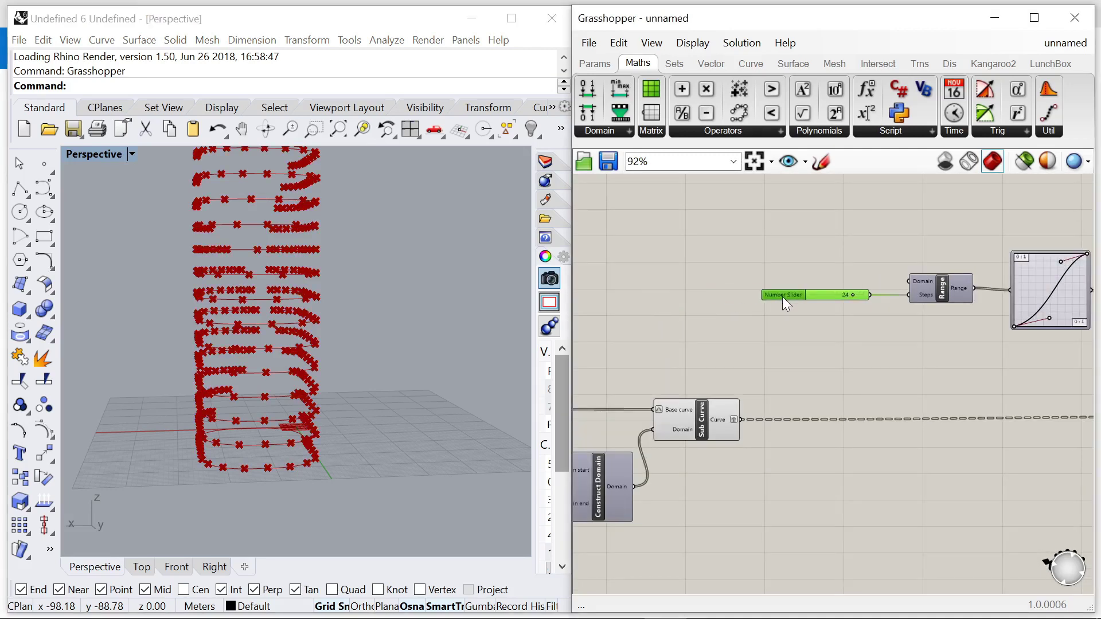
click(746, 323)
Step: Add an Offset Curve Loose component above the Sub Curve wire and connect Sub Curve's output to its Curve input
scroll(746, 323, down, 5)
scroll(745, 350, up, 6)
click(695, 414)
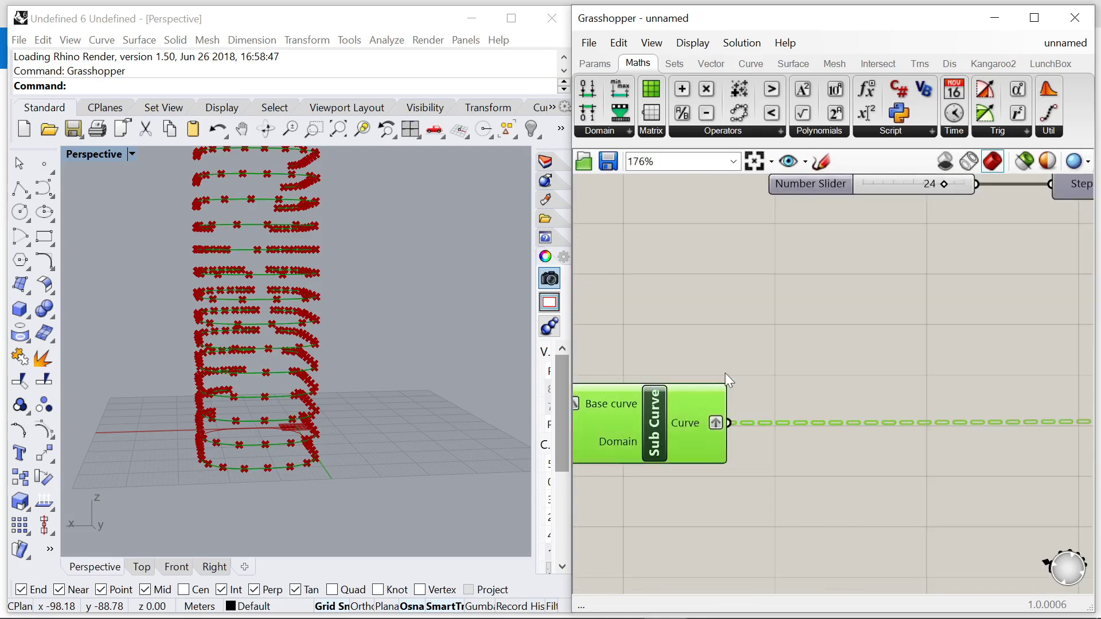
double_click(736, 331)
text(offset)
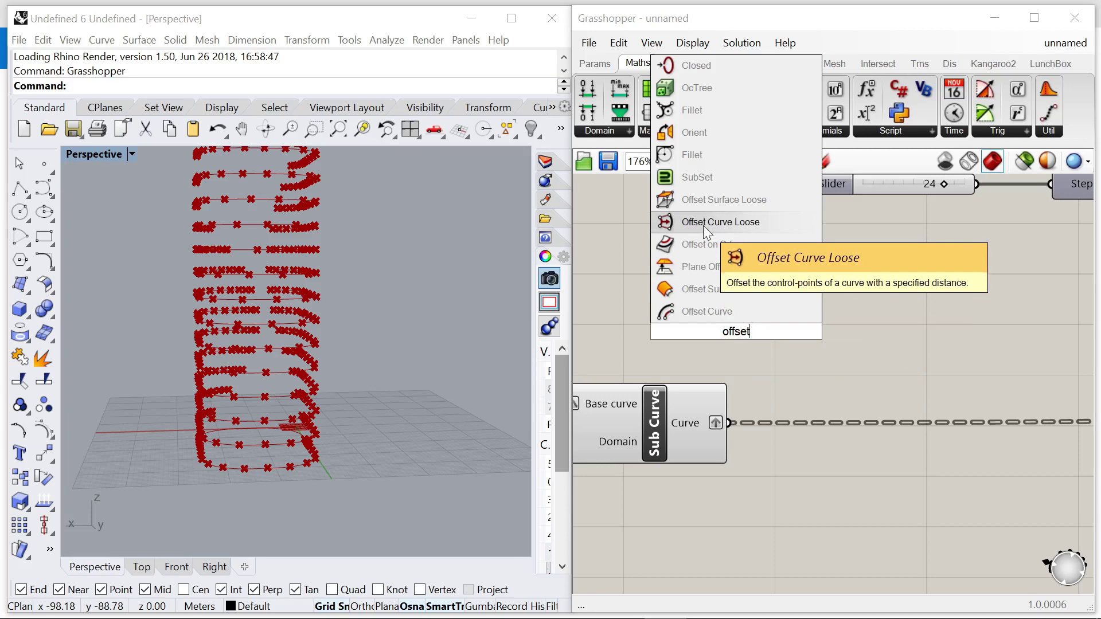
click(703, 225)
drag(746, 373, 894, 373)
drag(728, 423, 835, 280)
scroll(732, 356, down, 5)
scroll(790, 350, up, 5)
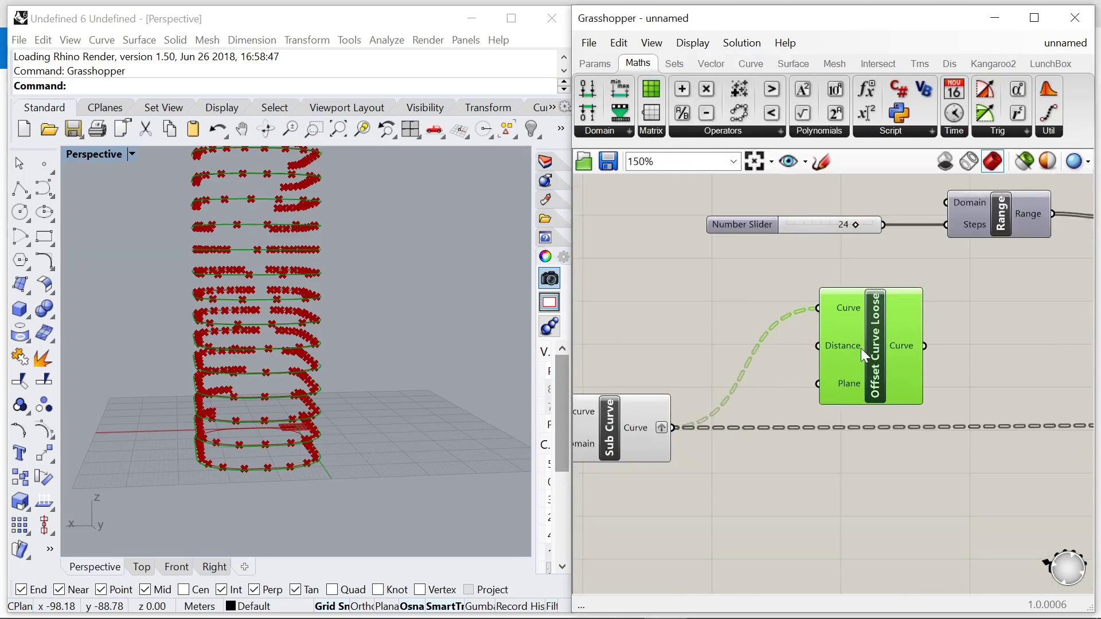
Step: Add a number slider from 0 to 1.0, connect it to the offset's Distance input and set it to 0.9
double_click(694, 336)
text(0<1.0)
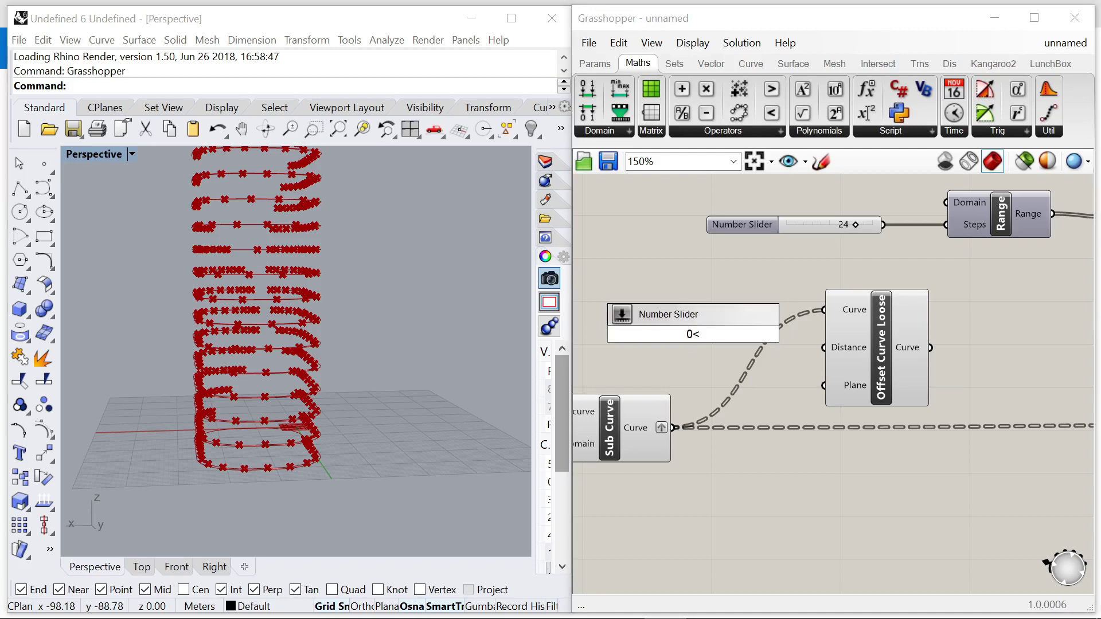
key(Return)
scroll(719, 384, up, 3)
drag(842, 285, 920, 310)
drag(691, 297, 814, 313)
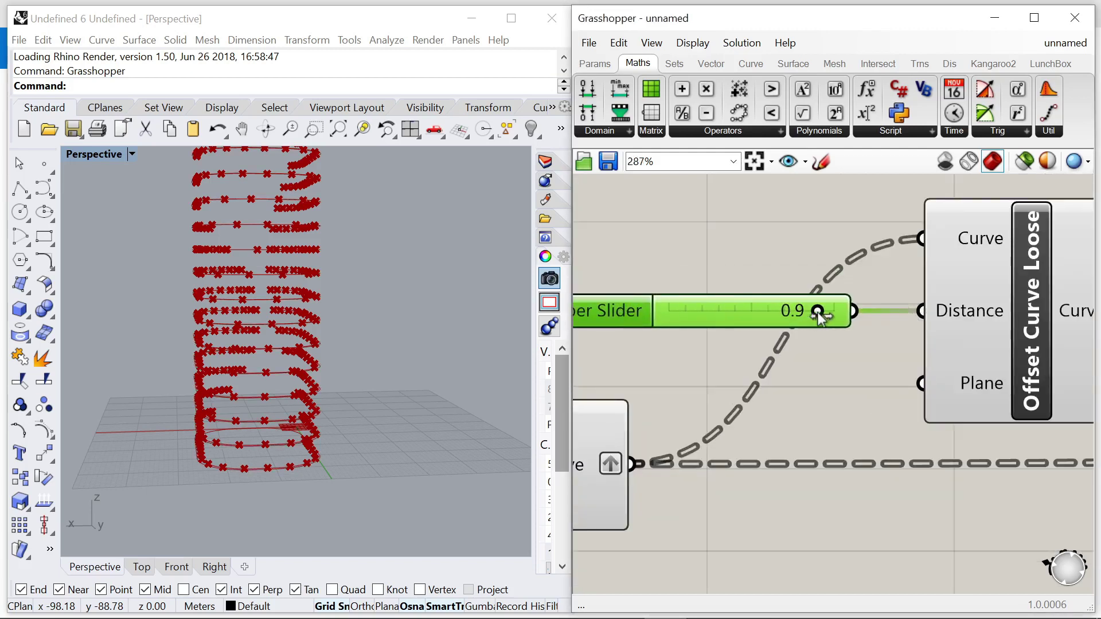
Step: Highlight and inspect the offset curves in the viewport, and slightly reduce the offset distance
scroll(927, 331, down, 3)
click(928, 332)
scroll(356, 344, up, 5)
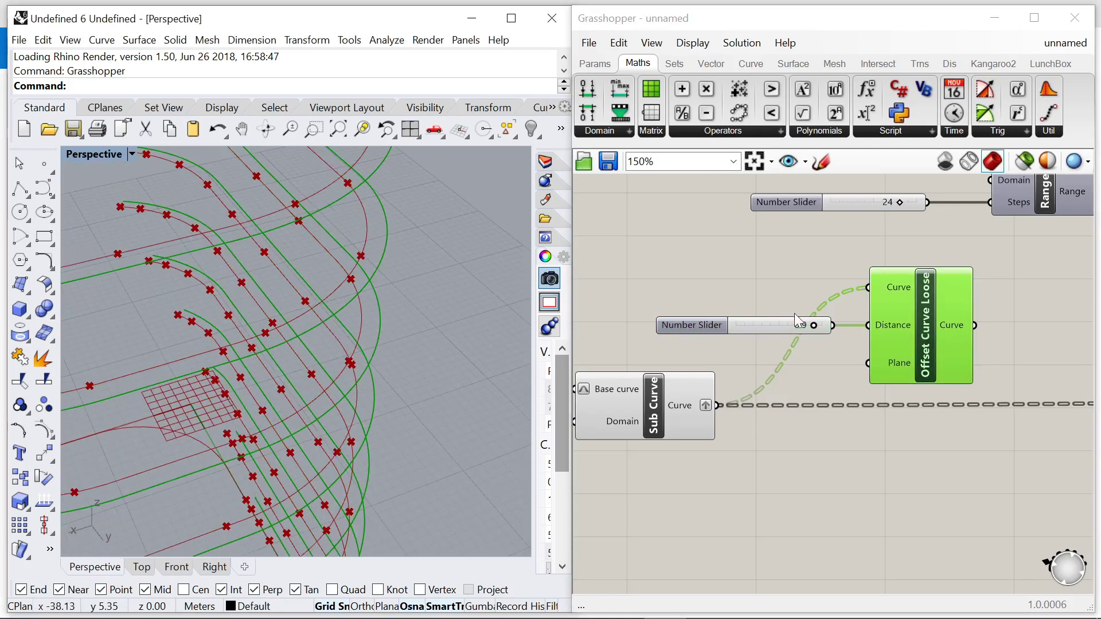
mouse_move(814, 325)
mouse_down()
mouse_move(717, 325)
mouse_move(809, 326)
mouse_move(798, 326)
mouse_move(807, 335)
mouse_up()
Step: Move the Offset Curve Loose component and its distance slider up above the Range row
scroll(755, 328, down, 4)
drag(877, 335, 755, 318)
drag(831, 302, 842, 190)
right_drag(854, 206, 800, 246)
drag(800, 245, 766, 266)
Step: Shift the Steps slider, Range and Graph Mapper down together to align with the Construct Domain
drag(969, 376, 775, 338)
drag(911, 362, 746, 308)
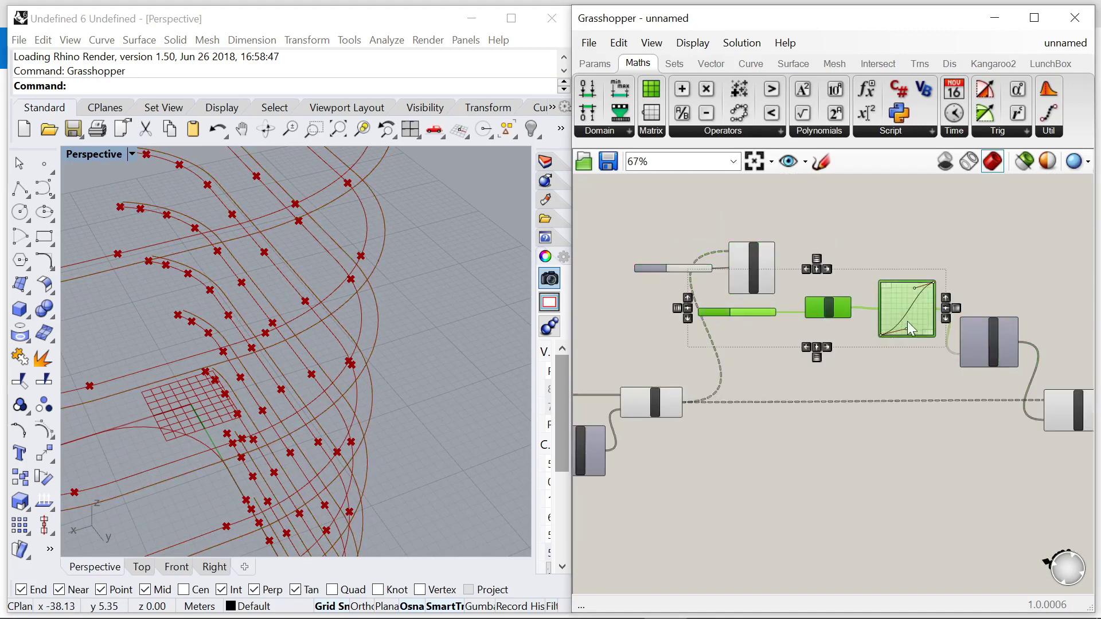
drag(907, 322, 907, 361)
click(841, 273)
Step: Bring the Offset Curve Loose component and its distance slider down closer to the Range row
scroll(762, 261, up, 2)
drag(816, 315, 639, 254)
drag(759, 279, 766, 313)
scroll(751, 270, down, 2)
scroll(832, 311, up, 2)
scroll(878, 339, down, 2)
scroll(892, 343, up, 2)
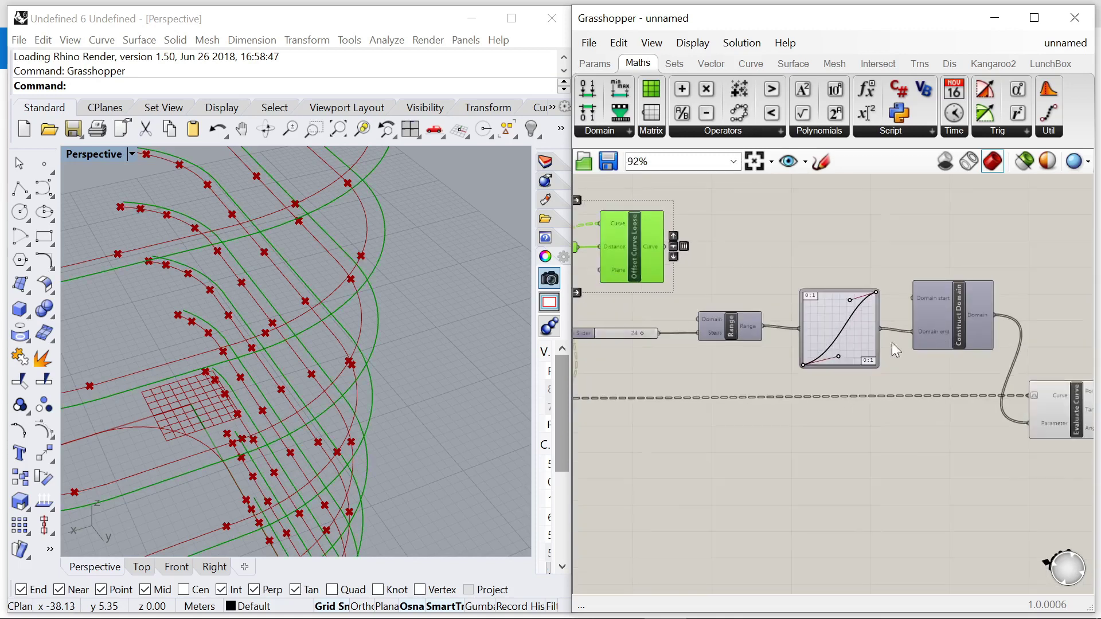
scroll(895, 343, down, 2)
scroll(946, 350, up, 2)
Step: Duplicate the Evaluate Curve component above the original and feed its Curve input from the Offset Curve Loose output
alt+drag(1006, 401, 754, 250)
scroll(663, 244, down, 1)
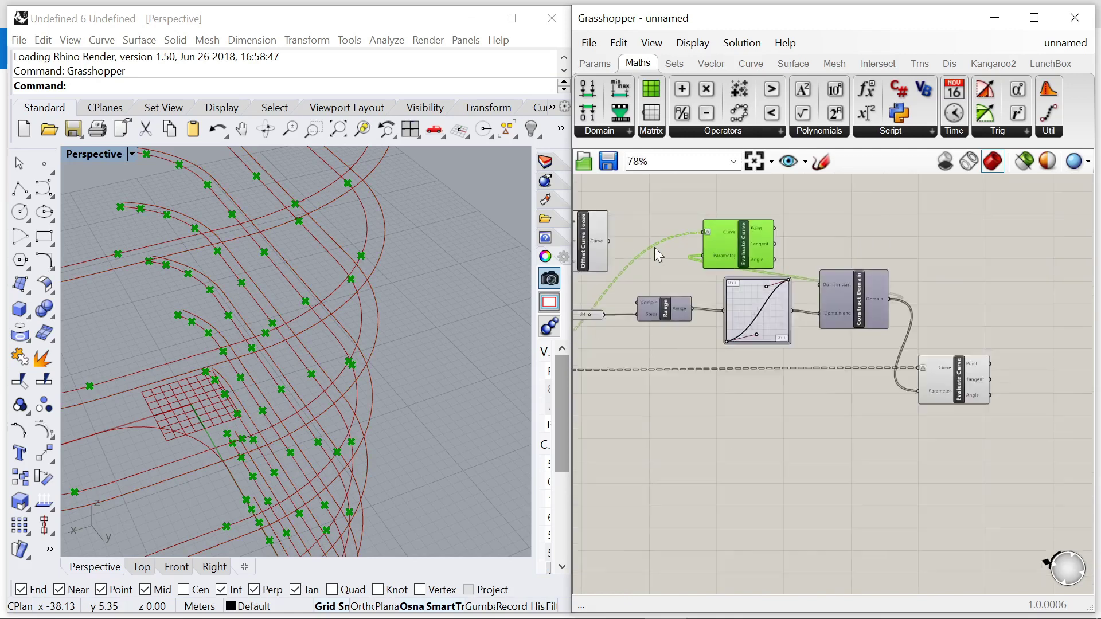
scroll(609, 242, up, 2)
drag(612, 239, 951, 239)
scroll(612, 233, down, 2)
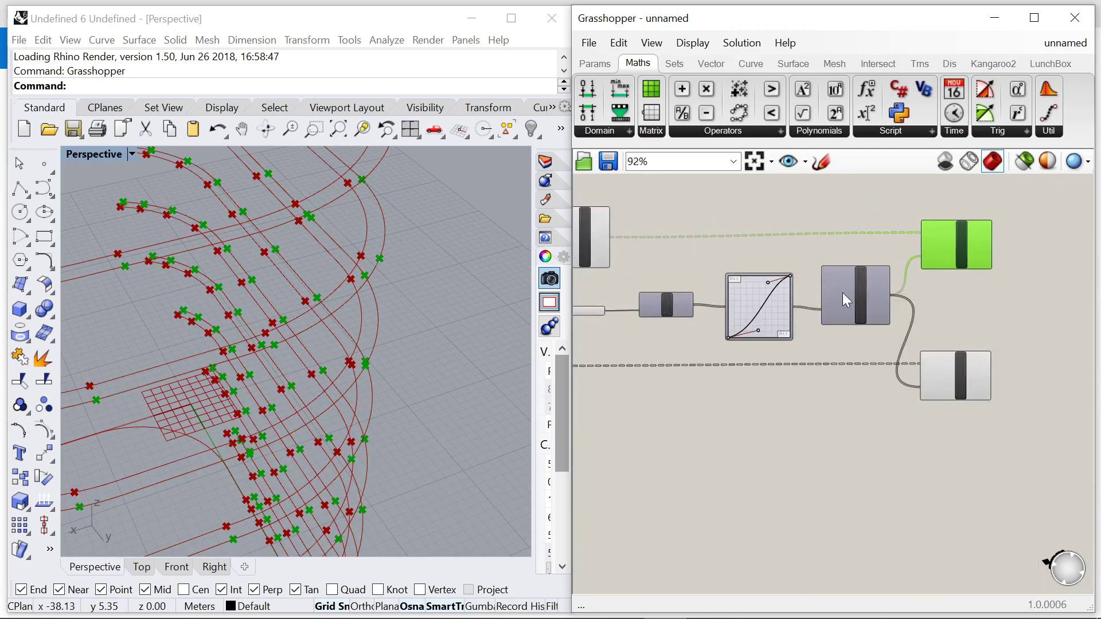
Step: Select the two Evaluate Curve components alternately and compare their points on the offset and the trimmed curves
right_drag(827, 318, 918, 314)
scroll(915, 312, up, 1)
click(854, 311)
click(743, 304)
click(633, 305)
scroll(848, 270, down, 1)
click(847, 270)
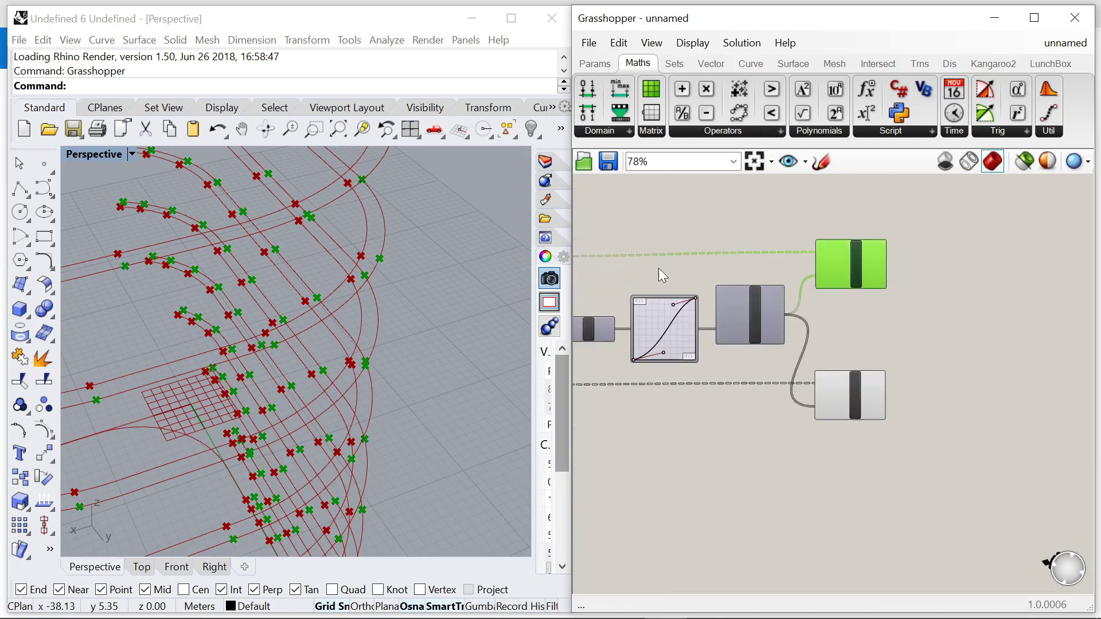
scroll(367, 270, down, 2)
scroll(366, 271, up, 2)
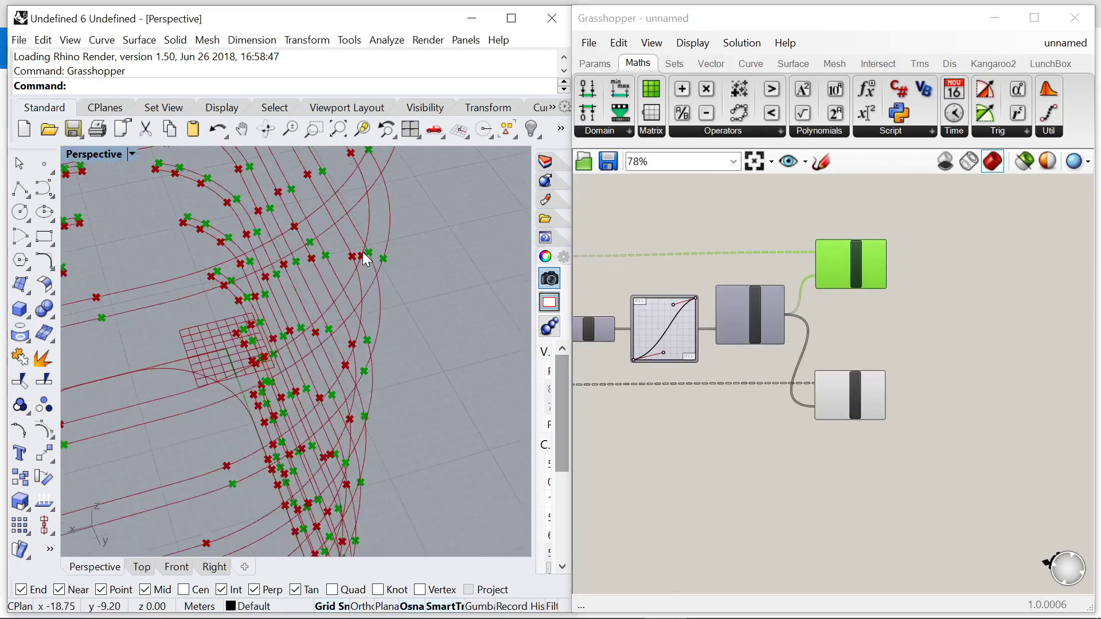
click(850, 388)
right_drag(384, 340, 347, 321)
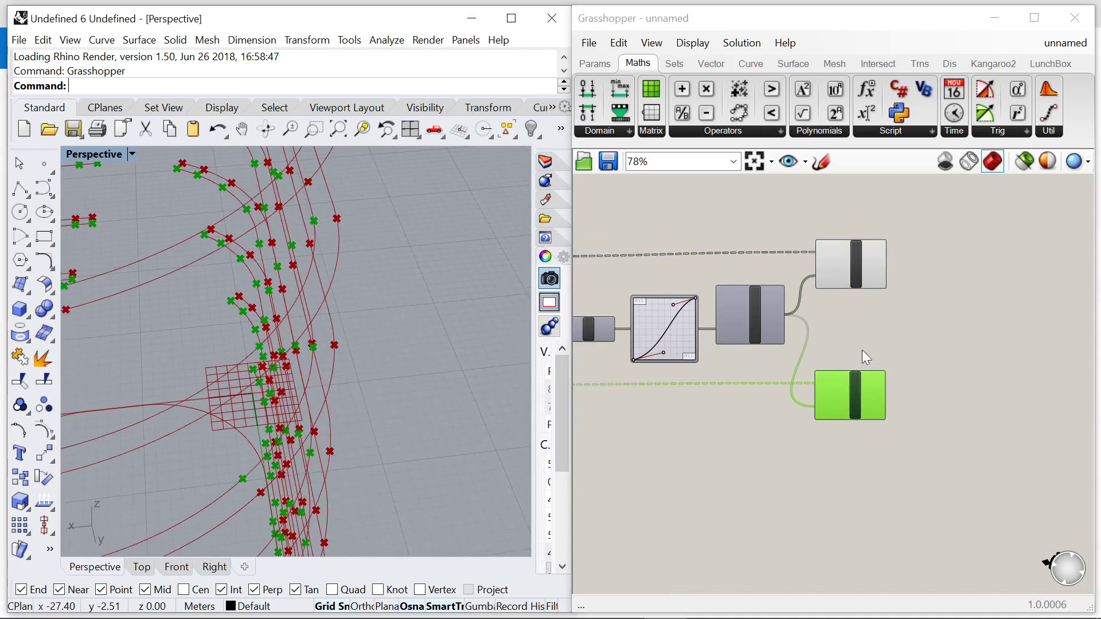
click(846, 263)
click(852, 378)
click(854, 274)
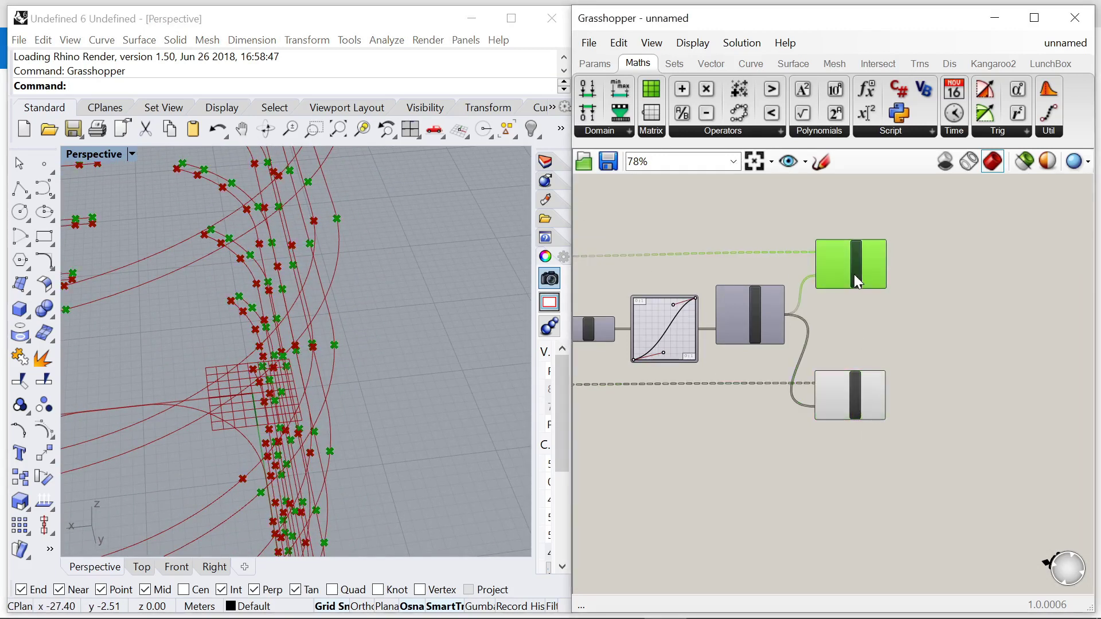
Step: Add a Line component connecting the Point output of the offset-curve Evaluate Curve to the Point output of the trimmed-curve one
click(847, 395)
scroll(943, 313, up, 3)
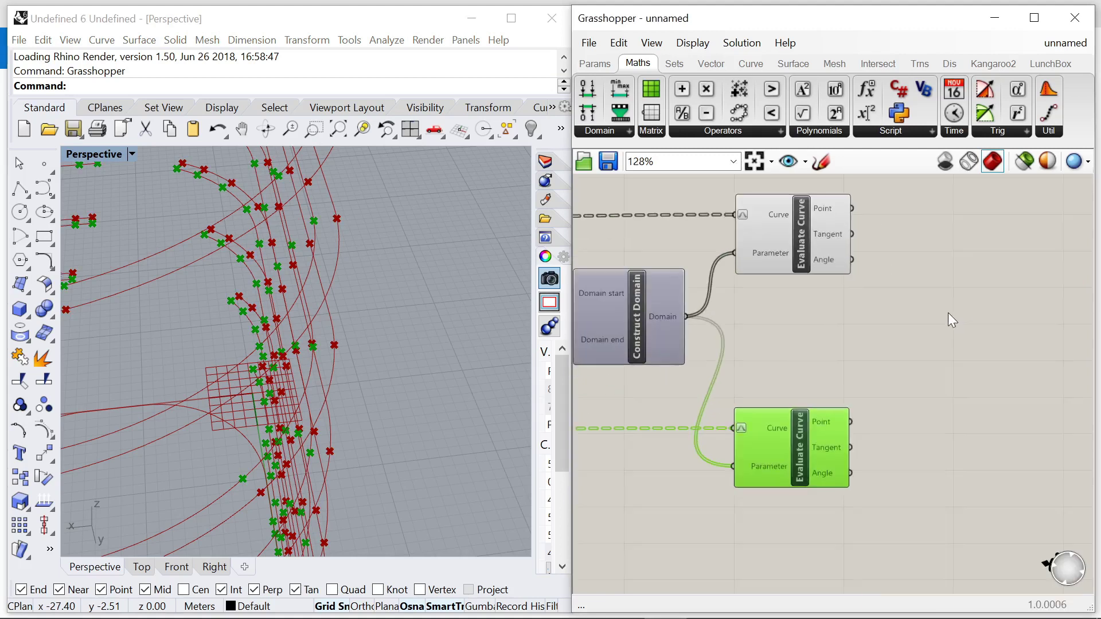
double_click(940, 320)
text(li)
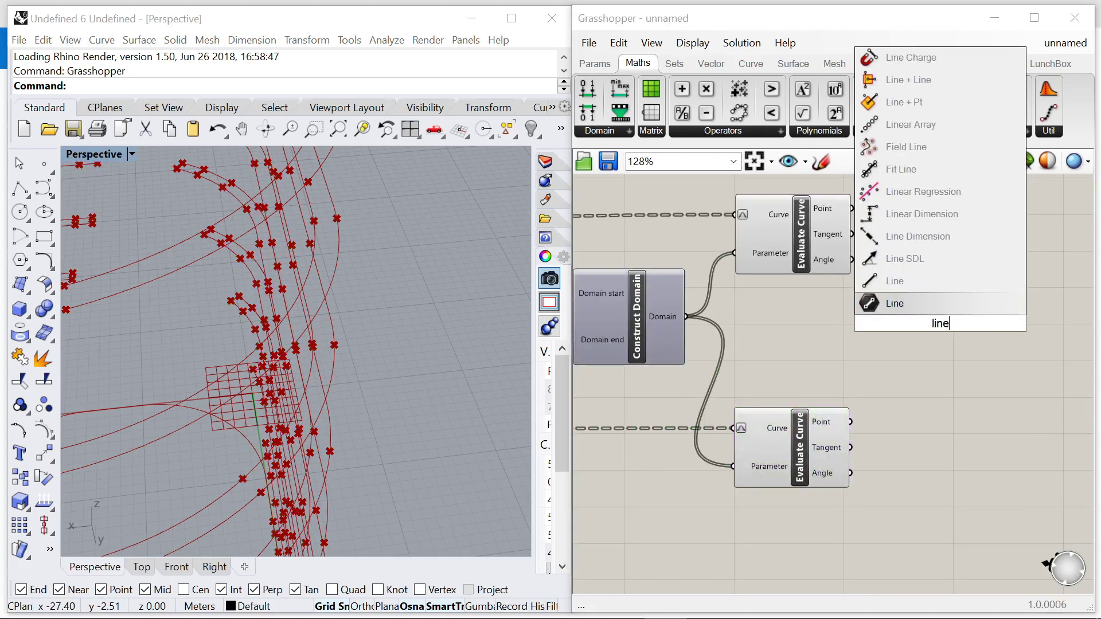
text(ne)
key(Return)
scroll(849, 215, up, 2)
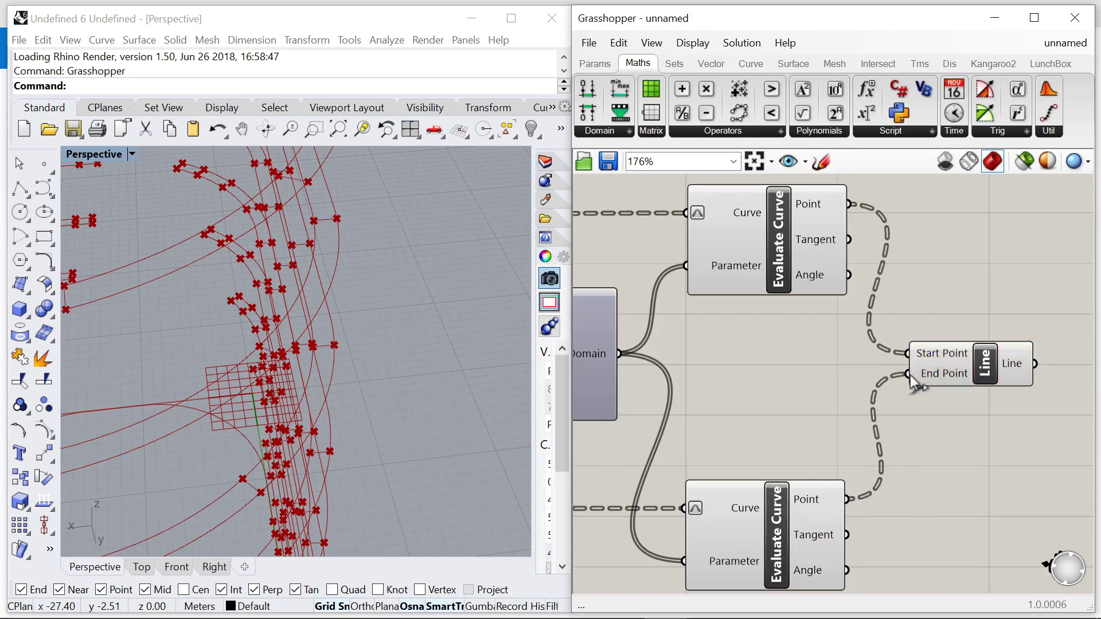
scroll(359, 312, down, 3)
scroll(331, 342, up, 5)
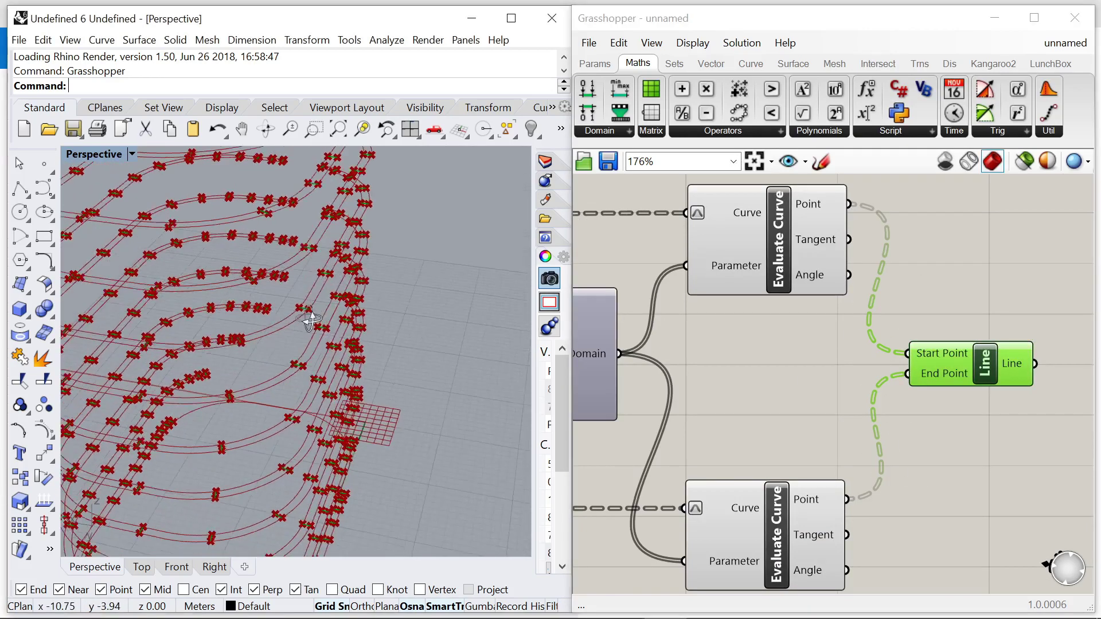
scroll(335, 292, up, 5)
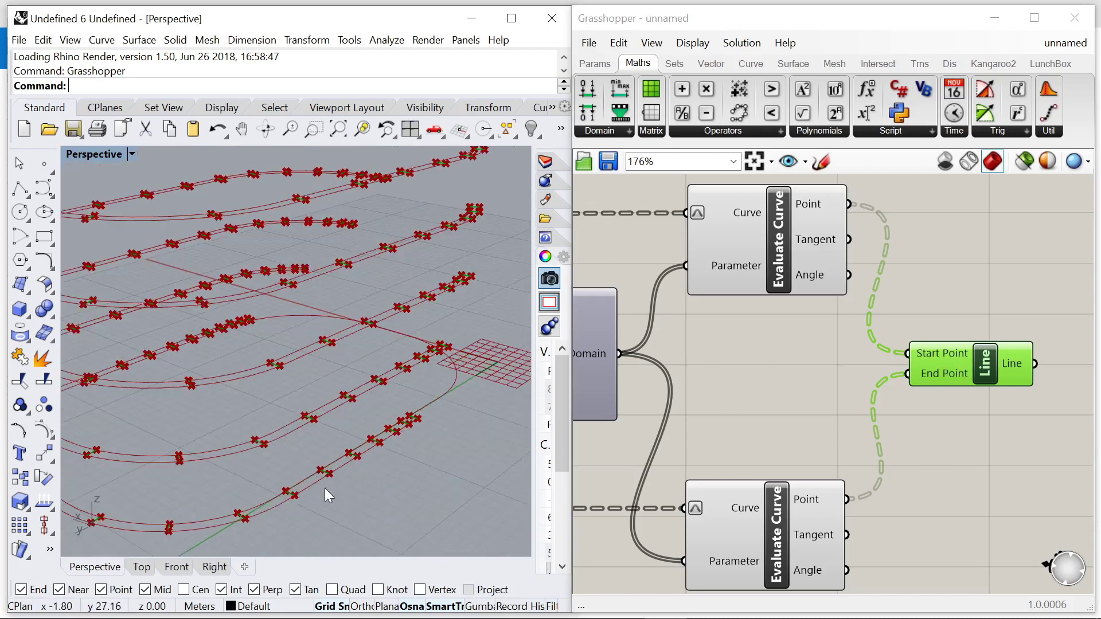
scroll(396, 396, down, 5)
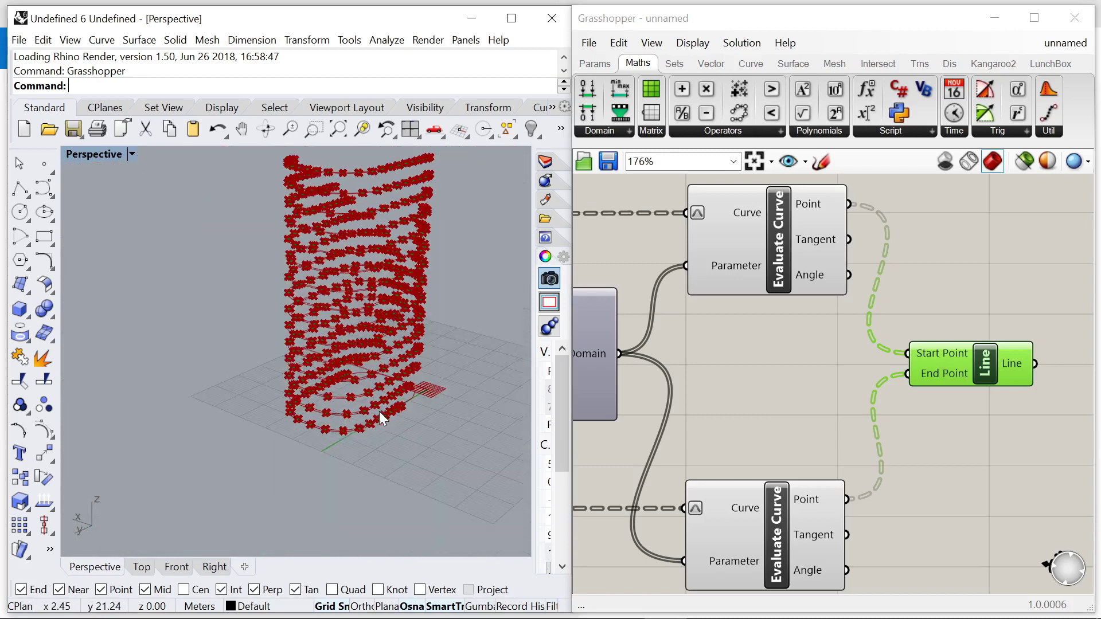
scroll(975, 378, down, 2)
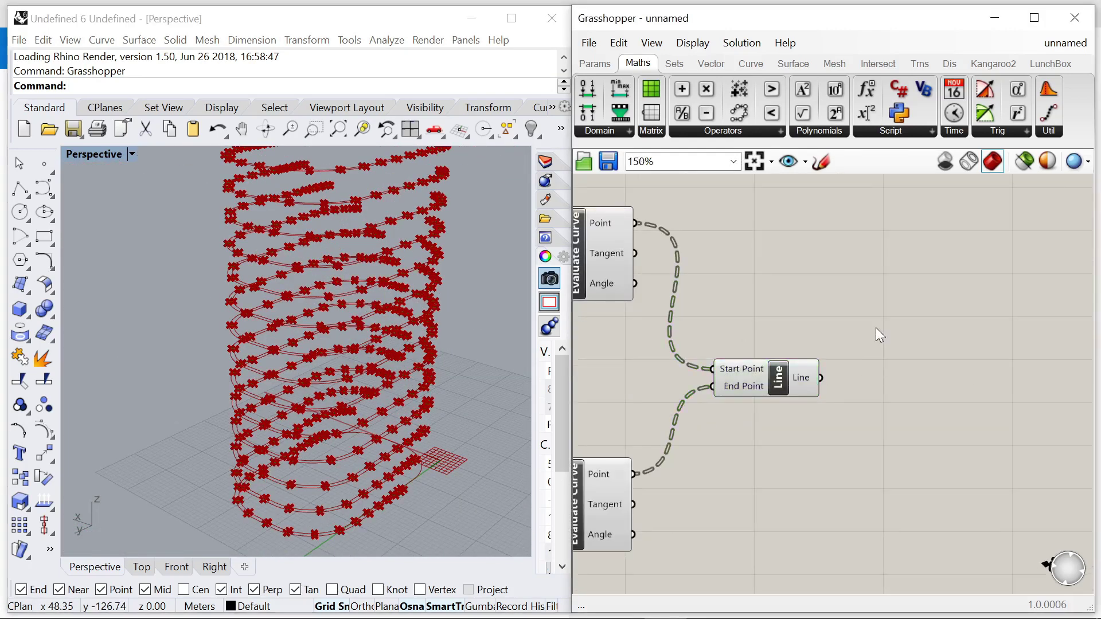
Step: Add a Flip Matrix component beside the Line component and feed its Data input from the Line output
scroll(802, 377, up, 5)
scroll(837, 365, down, 4)
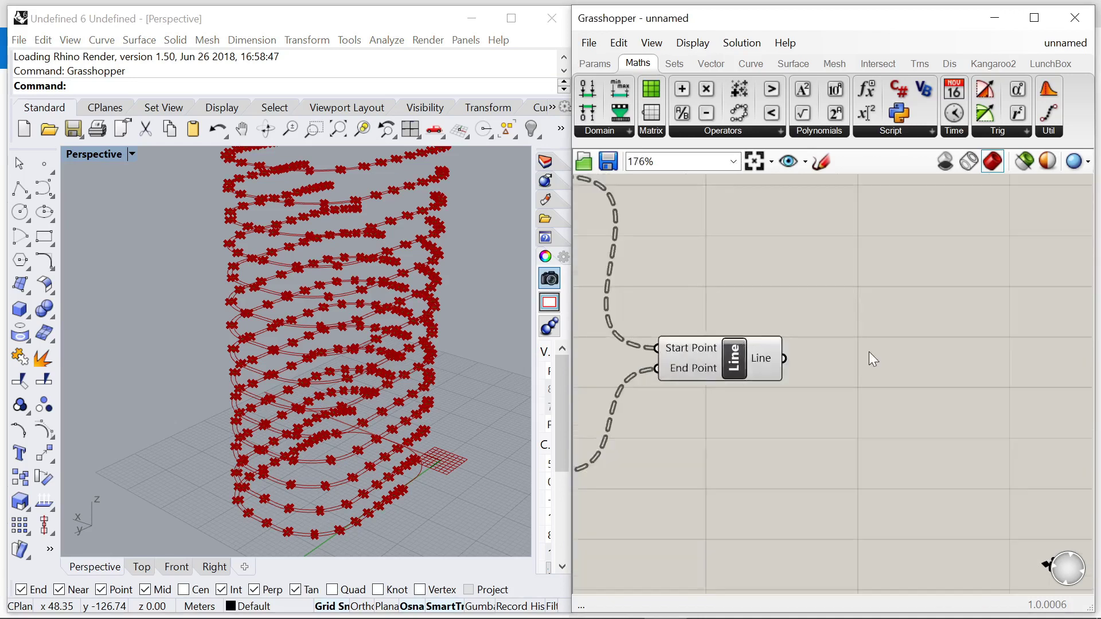
scroll(866, 354, up, 2)
double_click(864, 357)
text(flip)
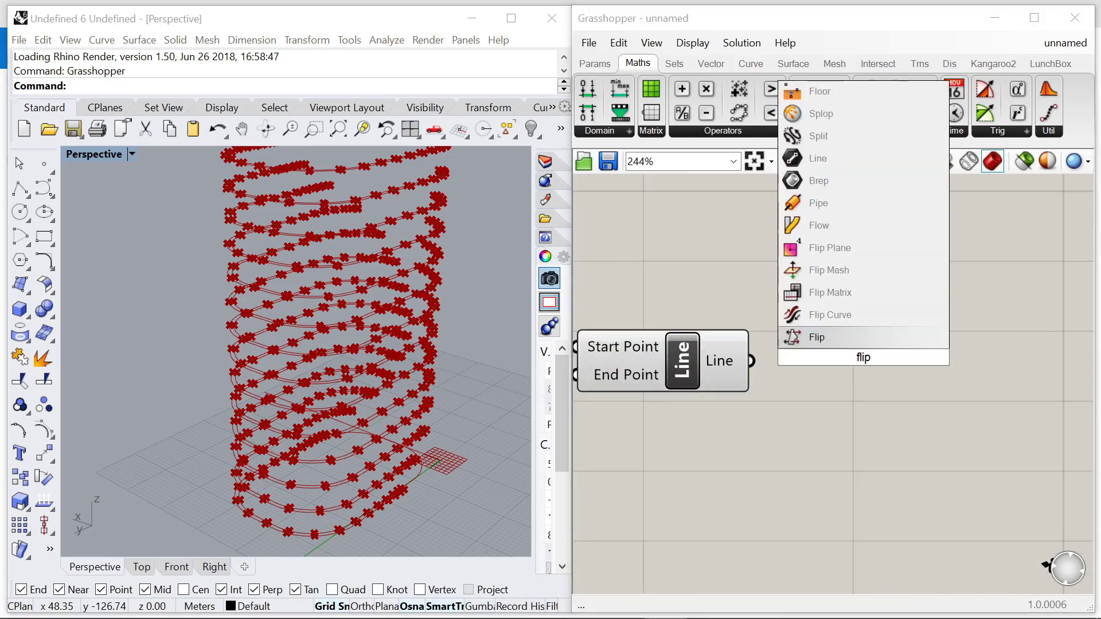
click(831, 292)
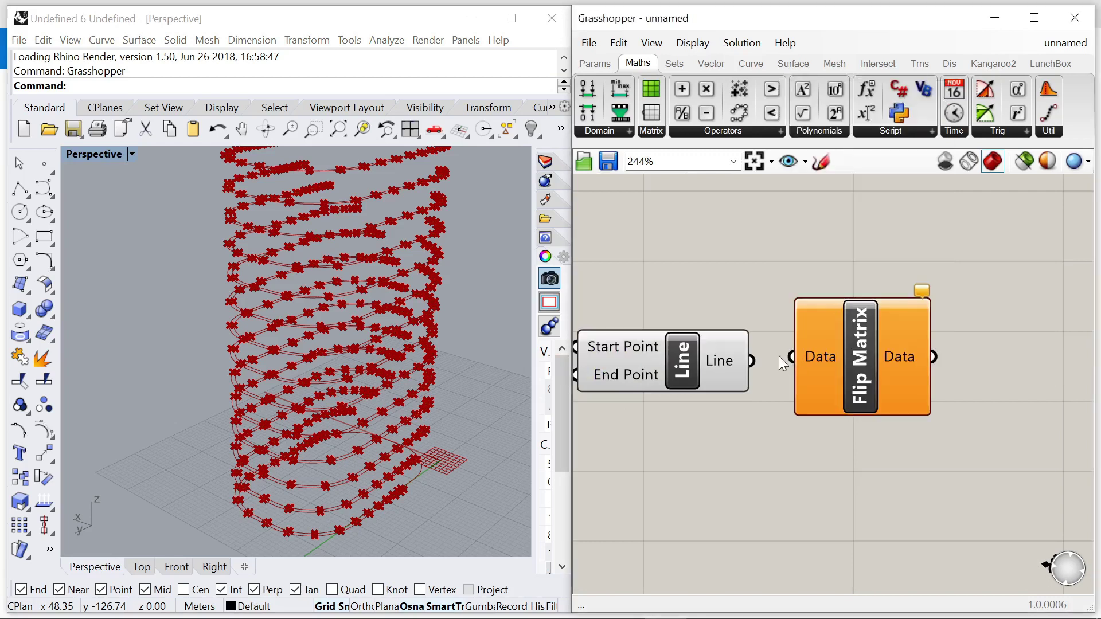
drag(752, 361, 792, 357)
drag(870, 368, 896, 371)
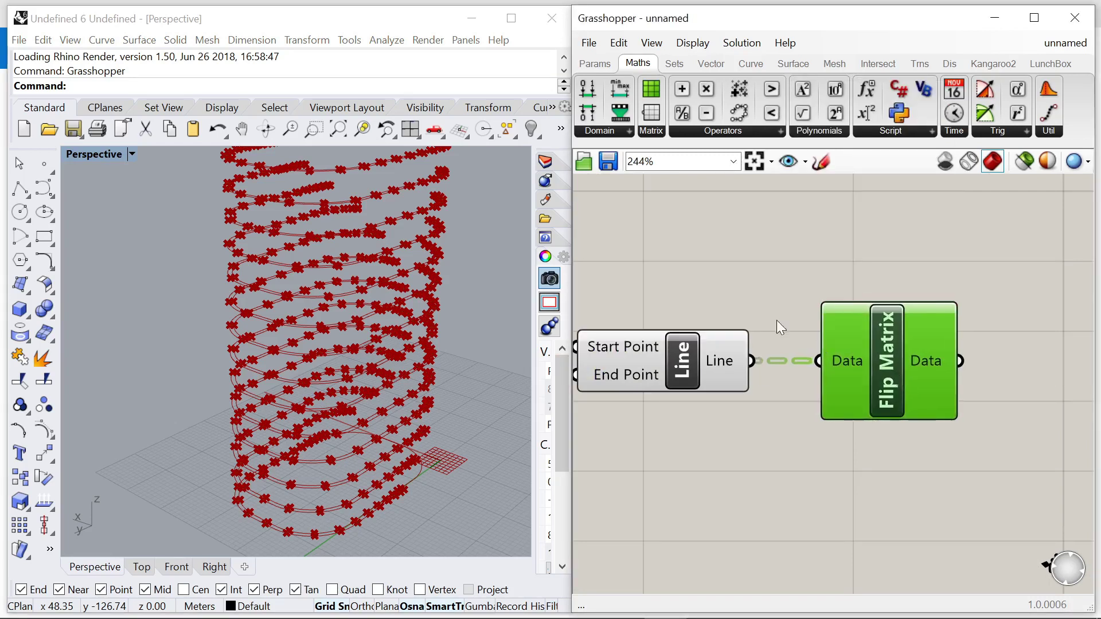
Step: Add a Sub List component and feed its List input from the Flip Matrix Data output
scroll(763, 320, down, 4)
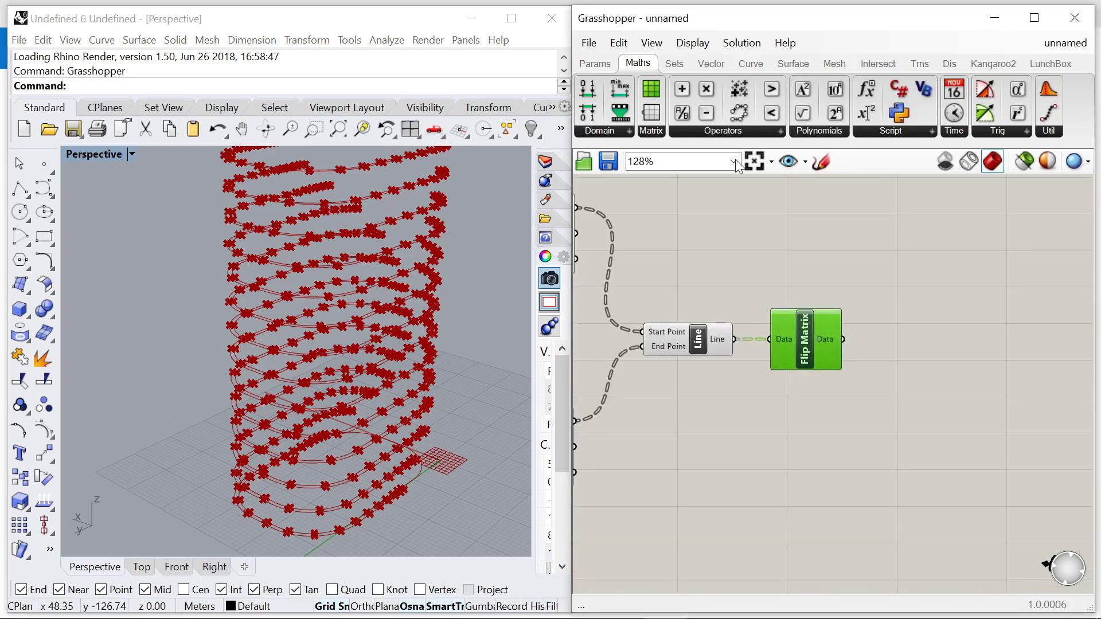
double_click(956, 289)
text(list)
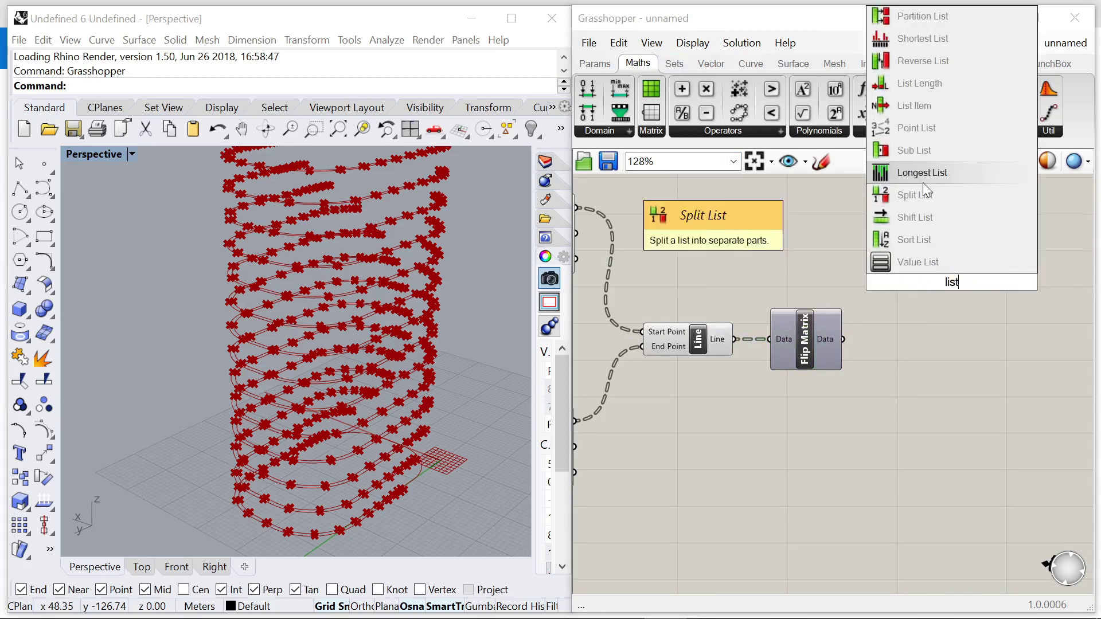
click(917, 154)
drag(949, 274, 974, 353)
scroll(872, 339, up, 3)
drag(826, 339, 969, 348)
scroll(856, 343, down, 4)
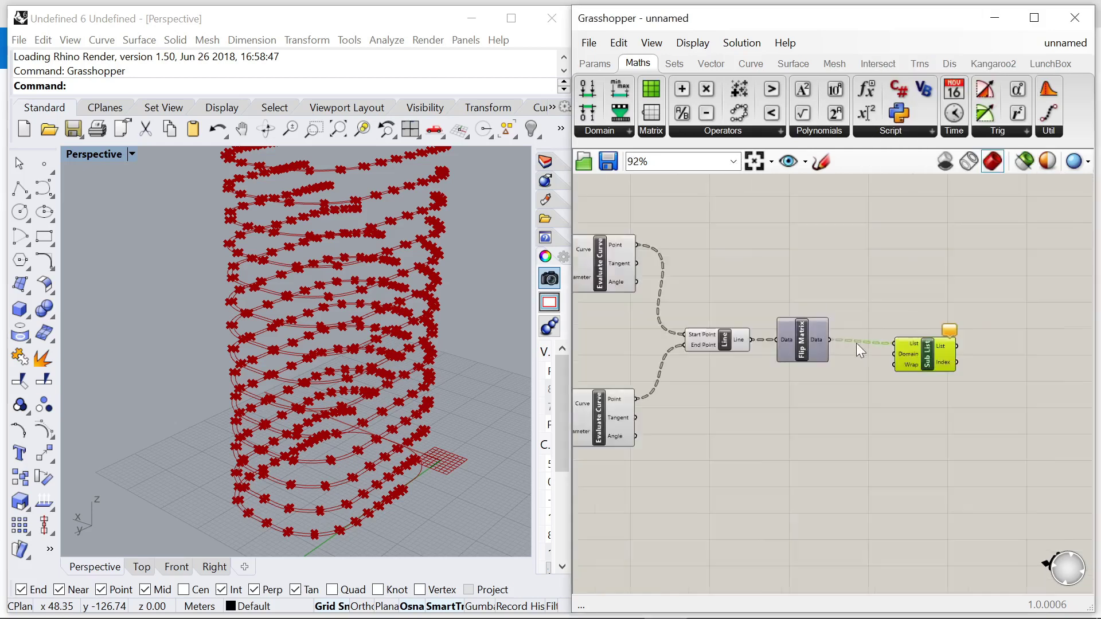
Step: Add a Construct Domain component below the Flip Matrix and connect its Domain output to the Sub List Domain input
scroll(917, 346, up, 4)
double_click(802, 515)
text(domain)
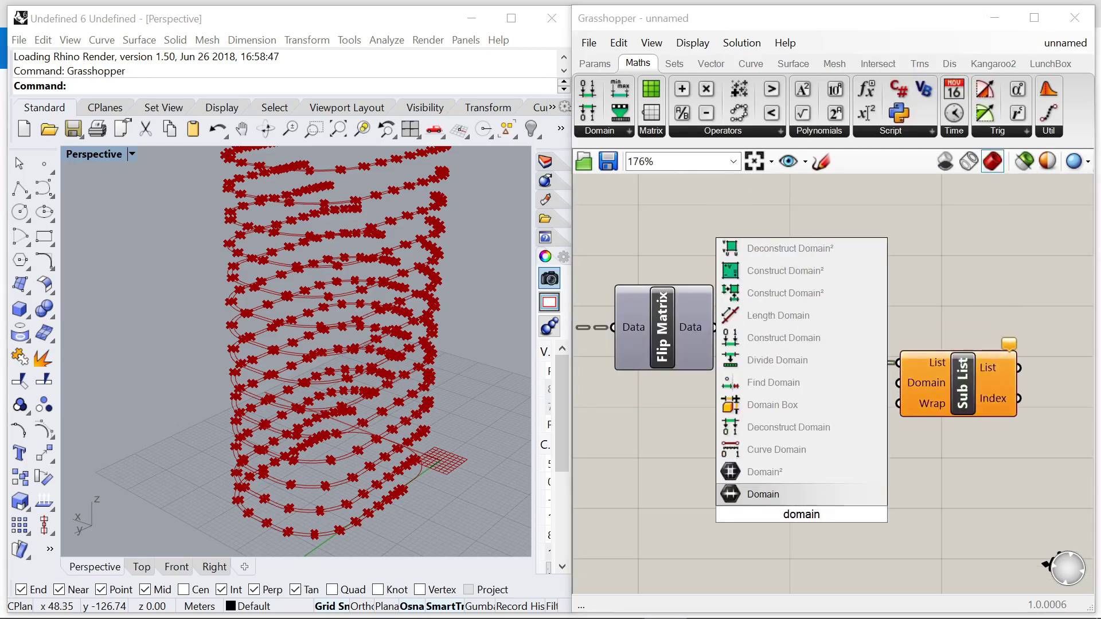
click(780, 339)
drag(965, 394, 1009, 391)
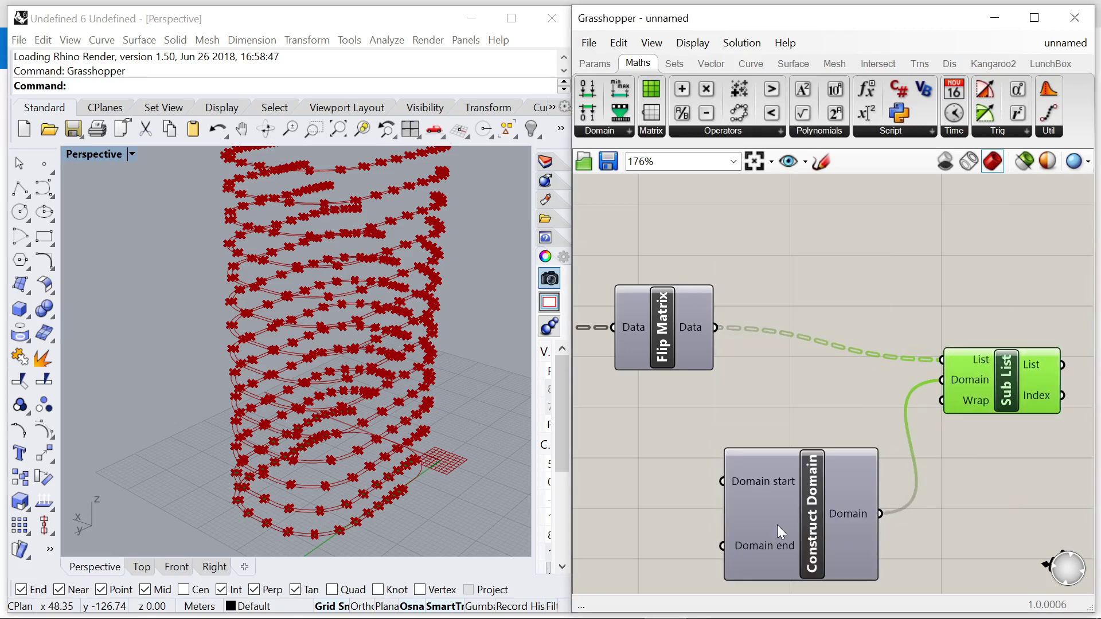
drag(776, 525, 796, 482)
Step: Check the branch lengths of the Flip Matrix output and add an integer number slider ranging from 0 to 14
right_drag(478, 417, 445, 488)
scroll(835, 421, down, 3)
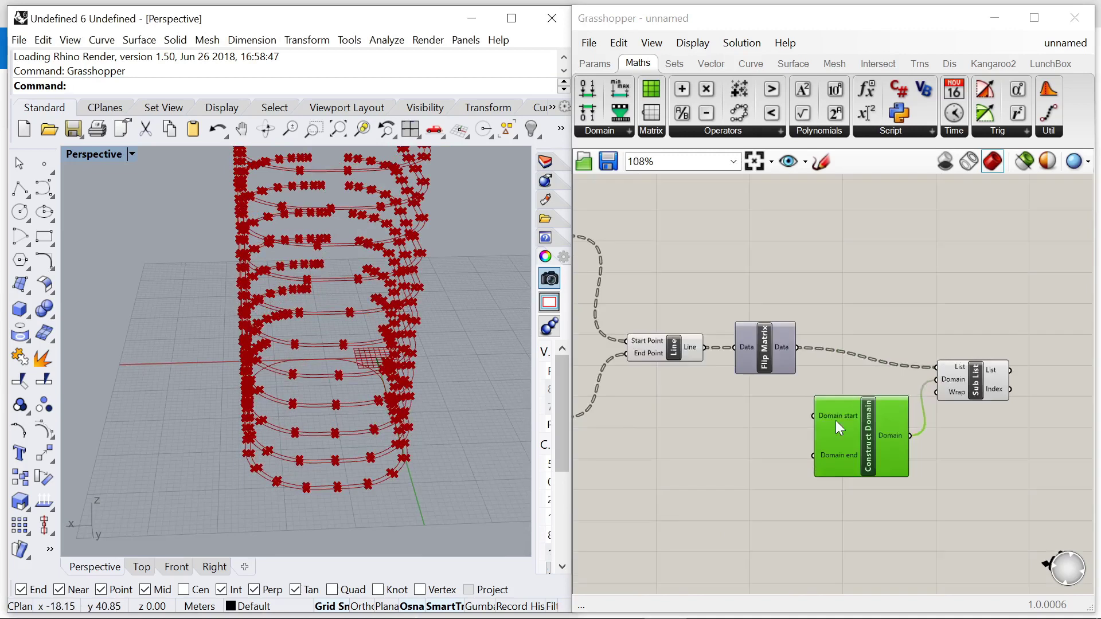
scroll(835, 421, up, 4)
mouse_move(816, 333)
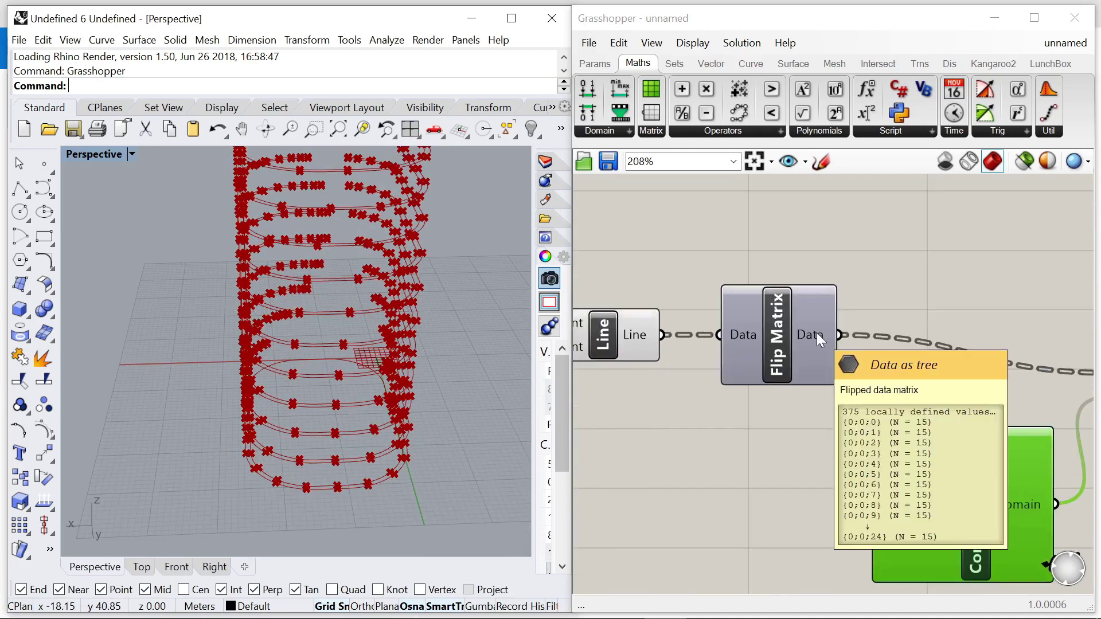
scroll(779, 363, down, 4)
scroll(794, 417, up, 4)
double_click(752, 419)
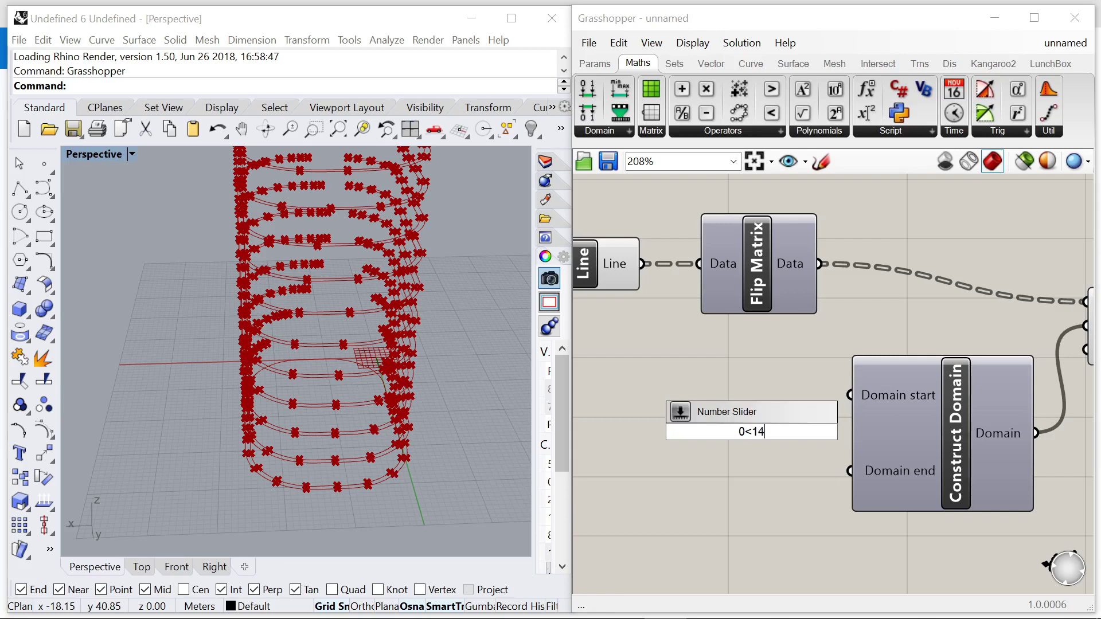
text(0<14)
key(Return)
Step: Duplicate the number slider below and wire the two sliders to Domain start and Domain end of the Construct Domain
alt+drag(604, 414, 612, 478)
drag(618, 417, 631, 401)
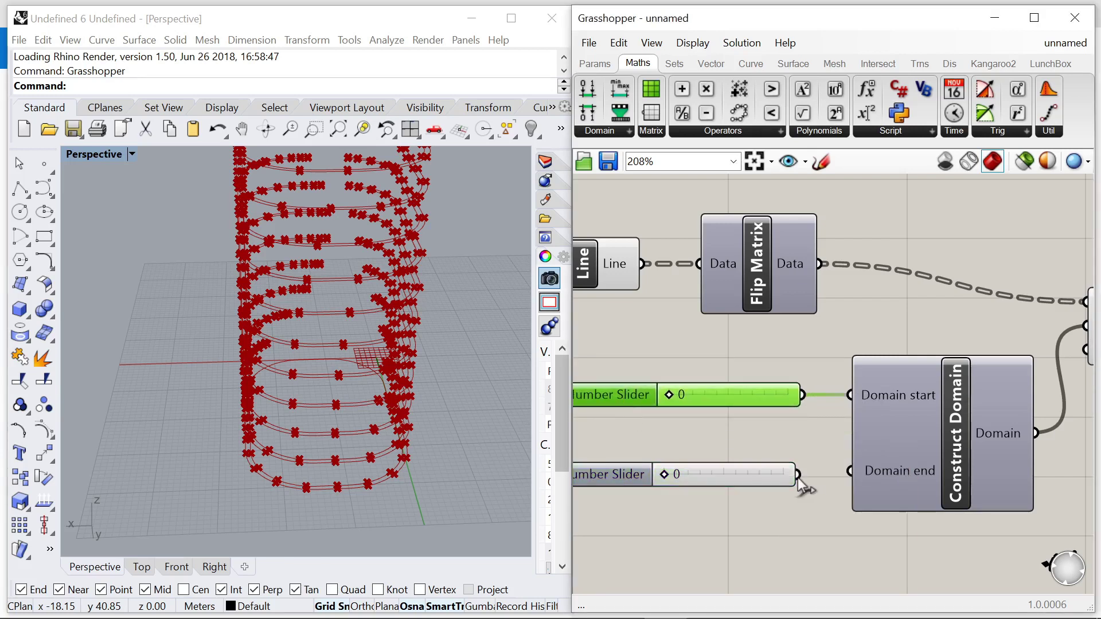
drag(798, 474, 850, 471)
Step: Set the Sub List domain to start at 0 and end at 14, trying a start of 4 first
scroll(849, 471, down, 2)
scroll(655, 448, up, 4)
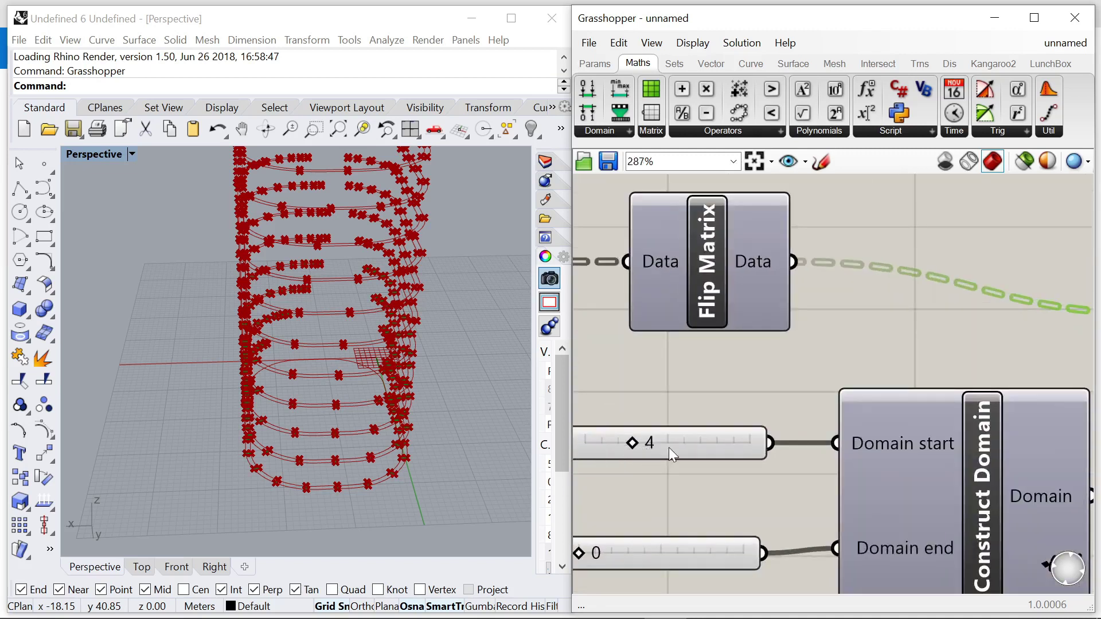
scroll(638, 485, down, 2)
scroll(736, 455, up, 1)
scroll(321, 457, up, 3)
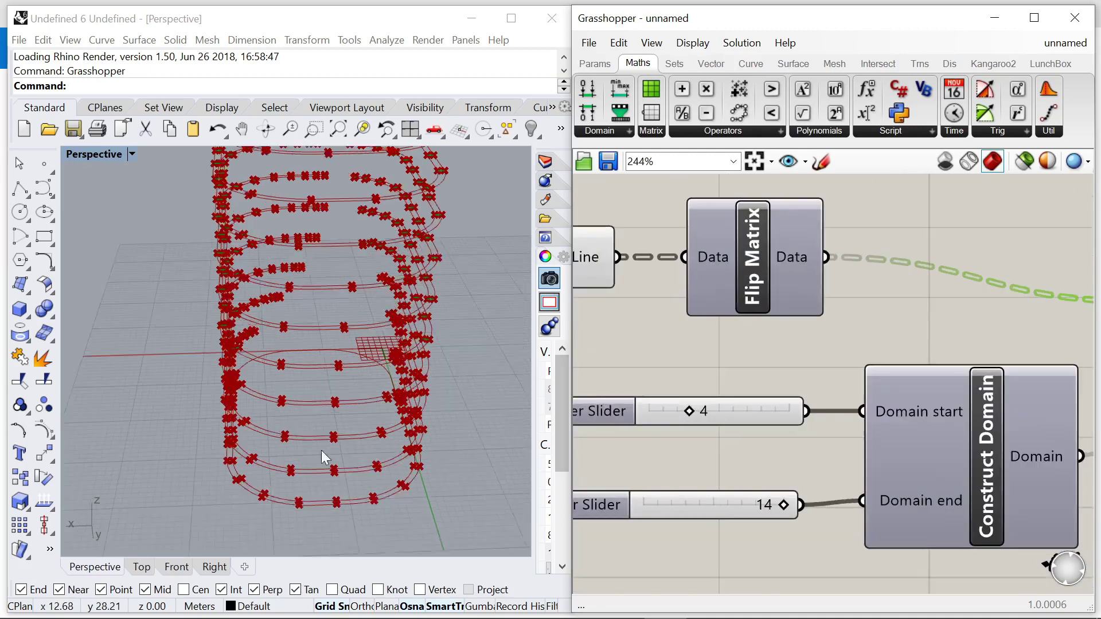
scroll(339, 487, down, 2)
right_drag(340, 485, 388, 465)
drag(688, 411, 604, 422)
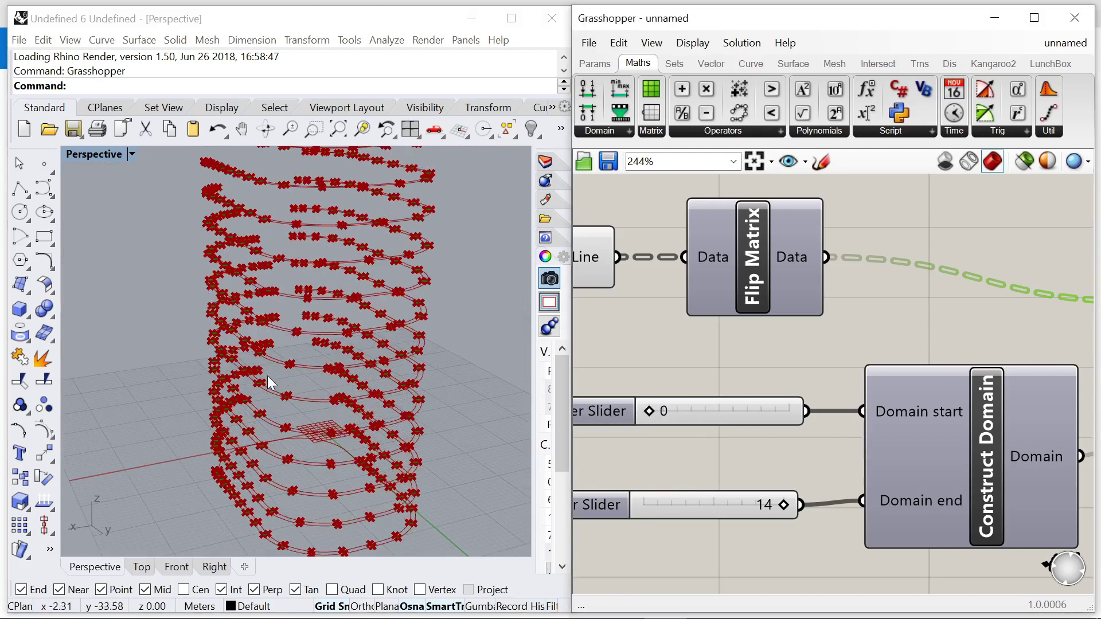
Step: Set the Domain start slider to 1 and check the sub-listed lines on the lower and upper floors
scroll(267, 376, up, 6)
right_drag(312, 331, 254, 486)
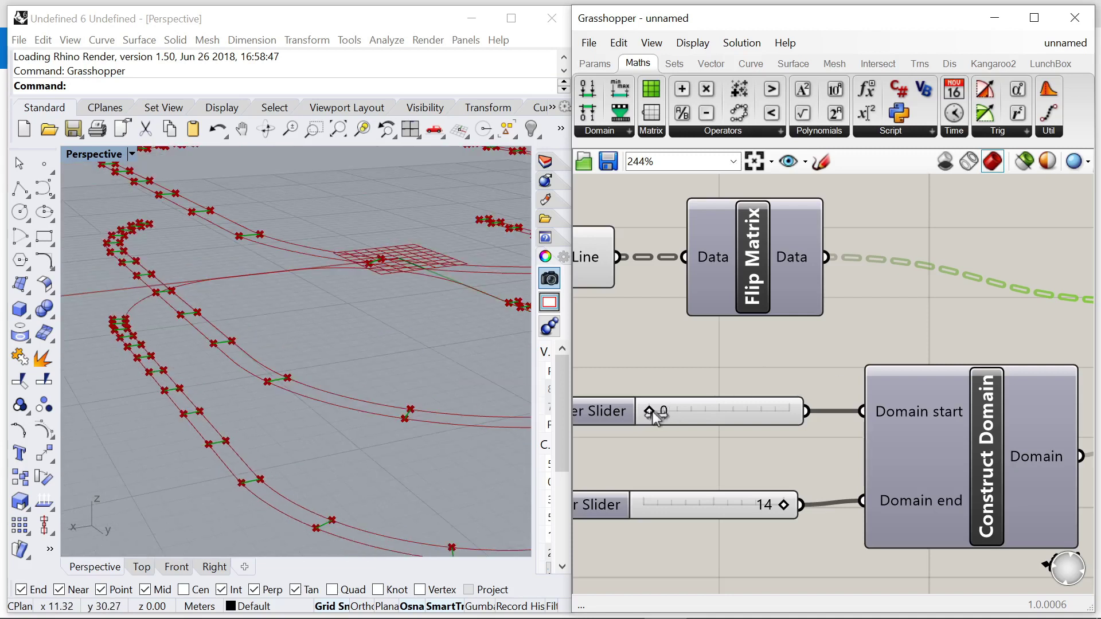
drag(670, 411, 689, 411)
right_drag(358, 433, 348, 375)
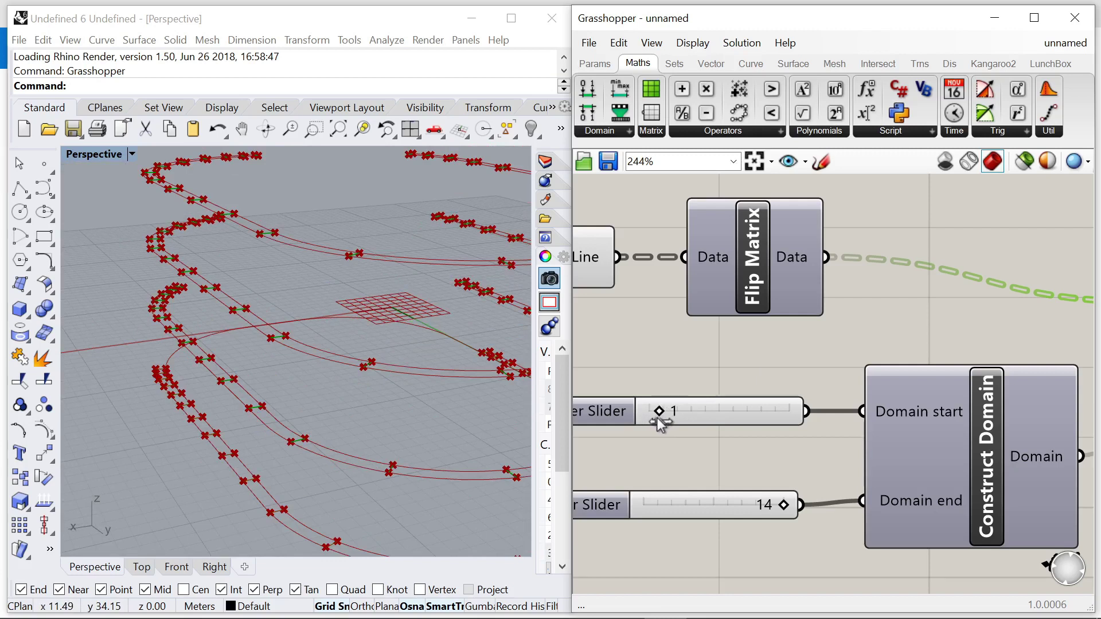
right_drag(297, 470, 324, 281)
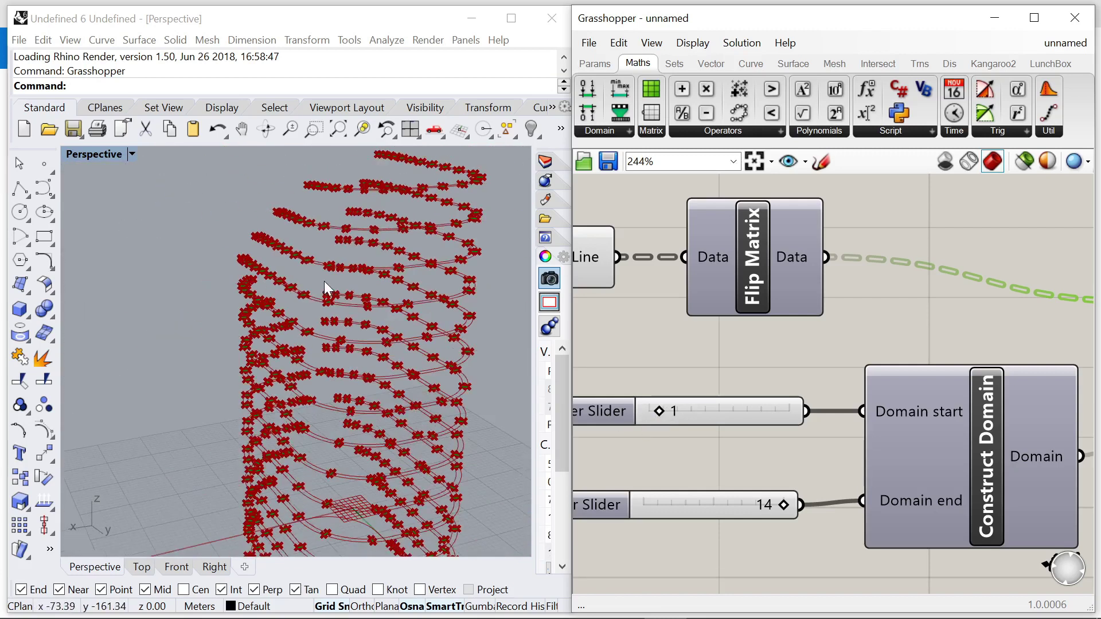
scroll(325, 281, down, 4)
scroll(908, 305, down, 4)
Step: Add an Extrude component and feed its Base input from the Sub List's List output
scroll(868, 305, up, 4)
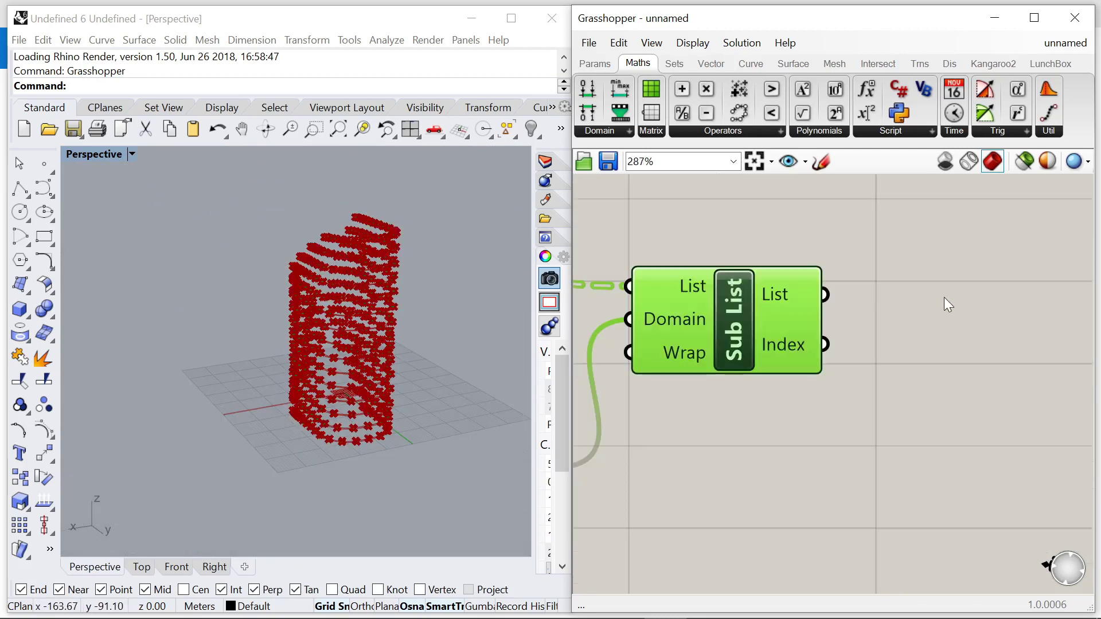
scroll(944, 297, down, 2)
double_click(856, 320)
text(extru)
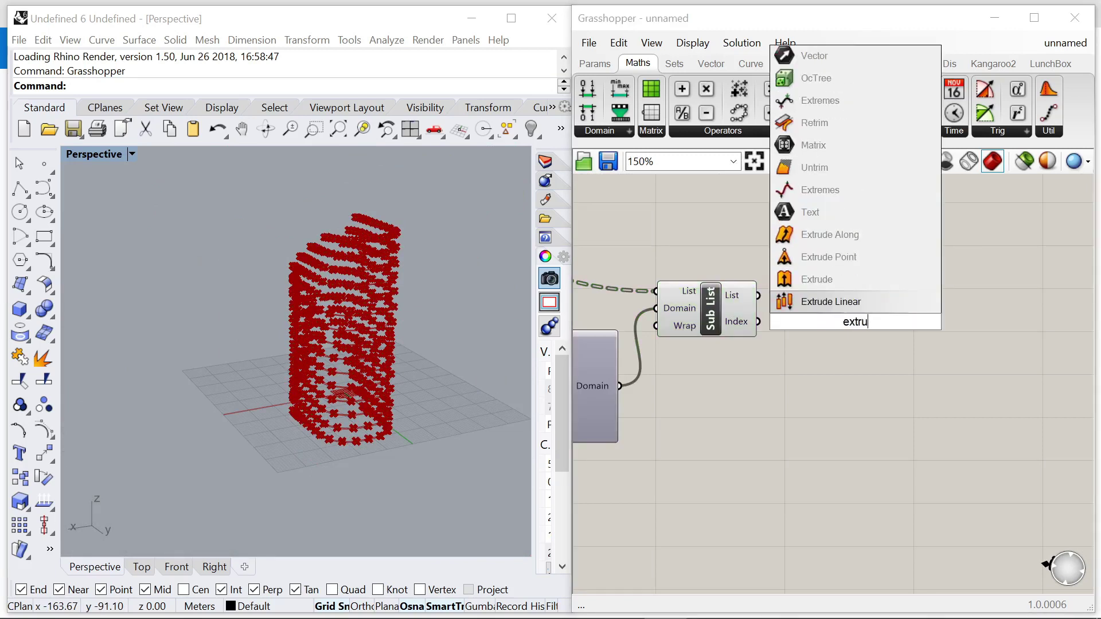
click(813, 308)
scroll(794, 282, up, 3)
drag(743, 303, 913, 352)
Step: Add a Unit Z component and connect its Unit vector output to the Extrude Direction input
scroll(789, 314, down, 6)
scroll(836, 387, up, 3)
double_click(798, 402)
text(z)
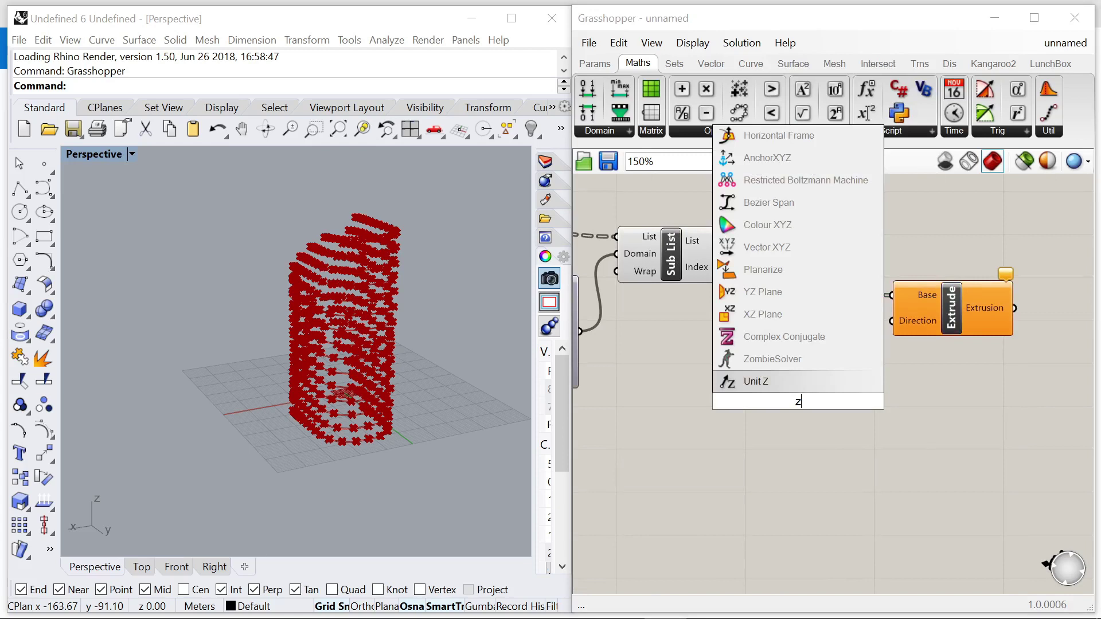
key(Return)
double_click(898, 441)
drag(858, 401, 891, 331)
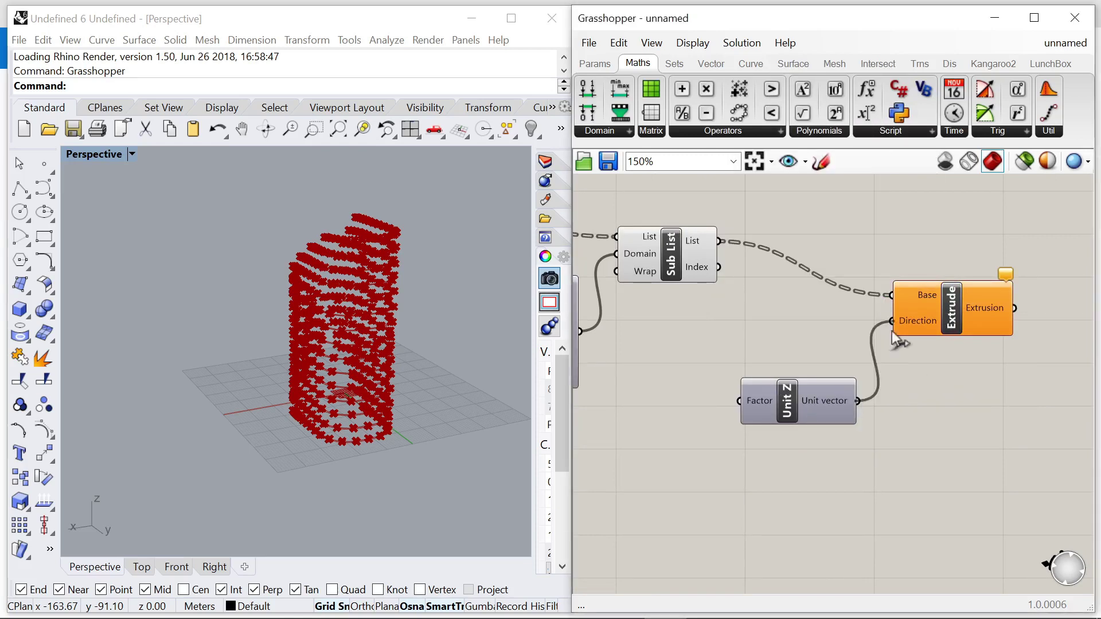
Step: Add a decimal number slider starting at 0 for the Unit Z Factor and shift Extrude and Unit Z to make room for it
double_click(752, 497)
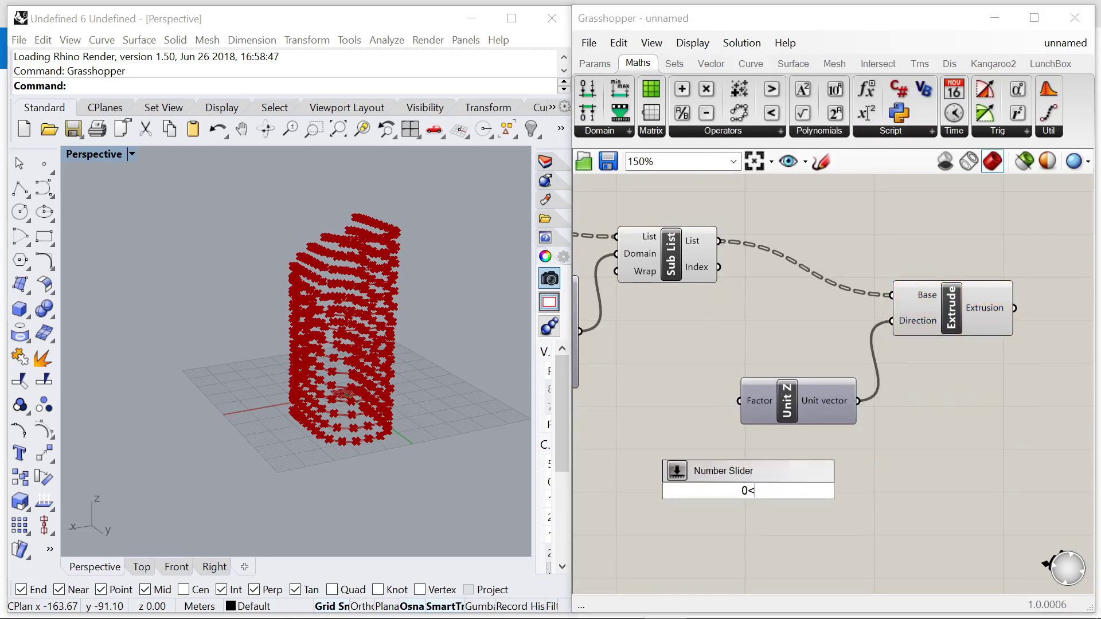
key(Return)
scroll(850, 359, down, 4)
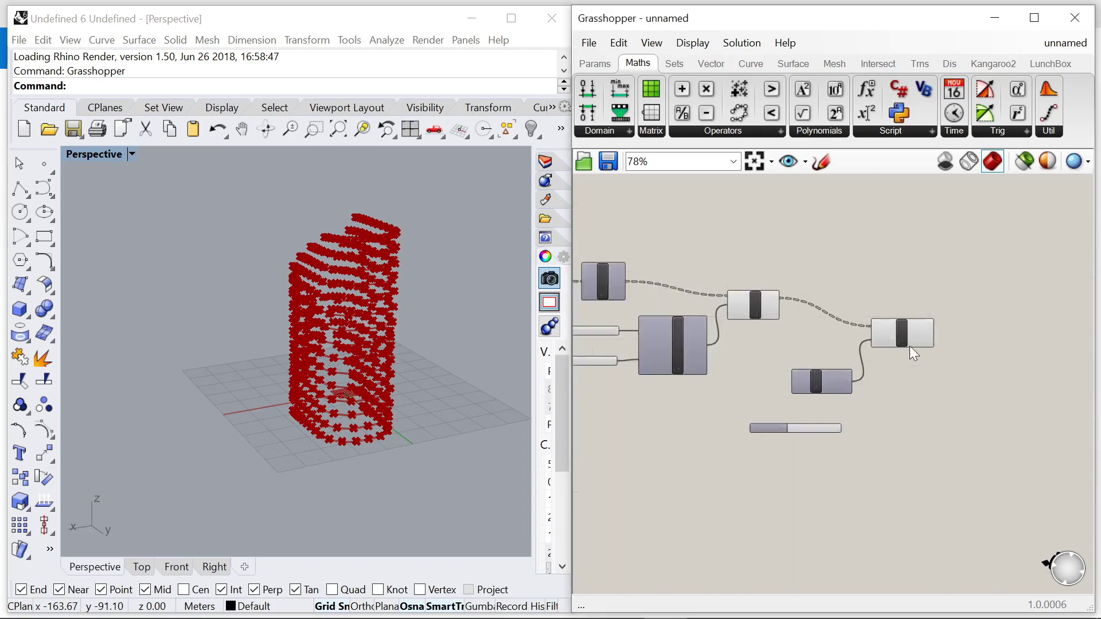
drag(910, 342, 972, 341)
scroll(855, 381, up, 3)
drag(828, 391, 925, 384)
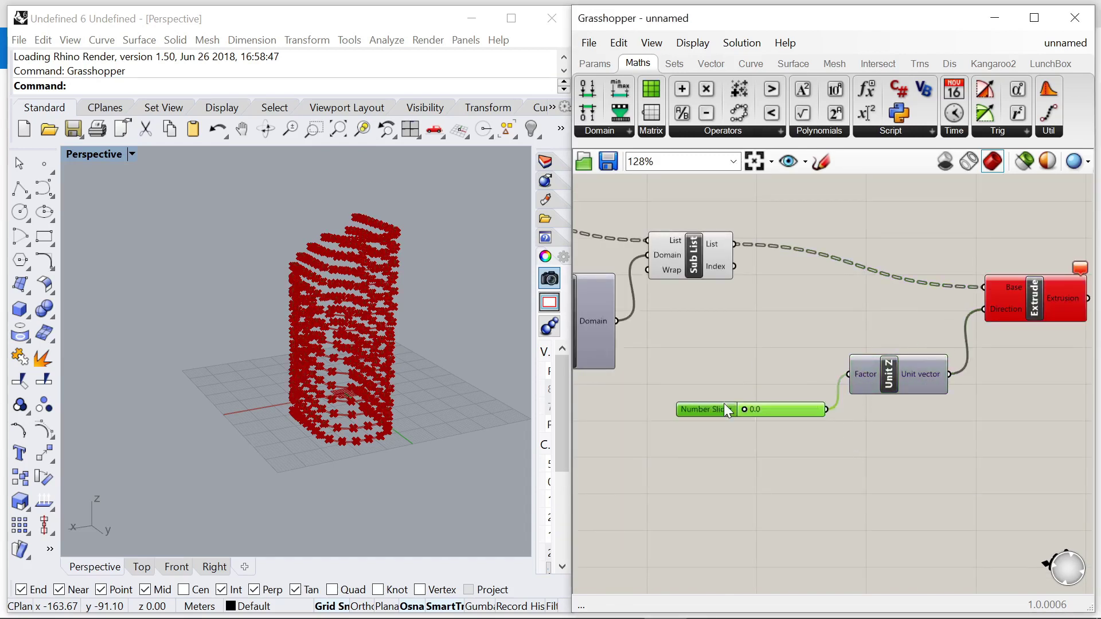
scroll(724, 380, up, 3)
Step: Set the Unit Z factor slider to 4.1 and inspect the extruded fins on the tower
drag(735, 373, 830, 374)
scroll(325, 226, up, 4)
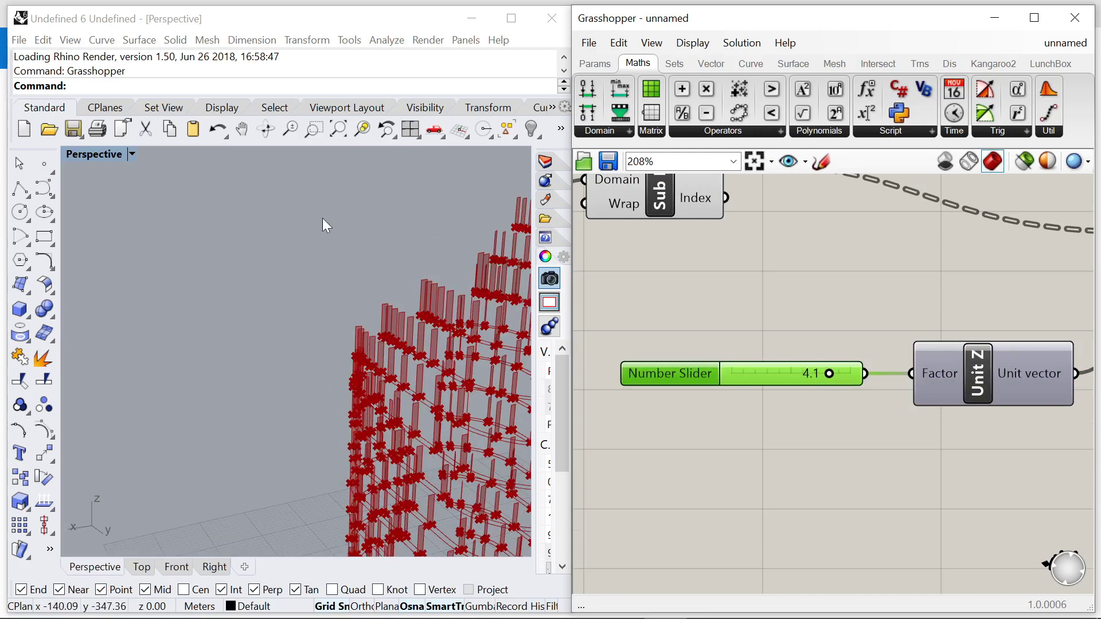
scroll(397, 336, up, 3)
scroll(734, 364, down, 4)
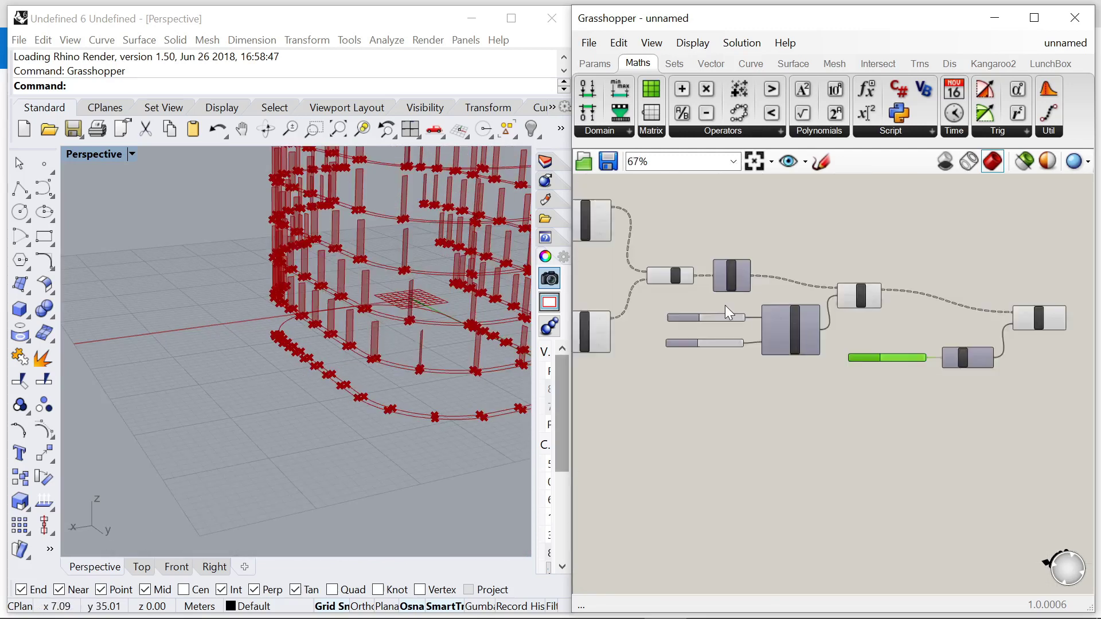
Step: Set the sliders of the Sub List's domain to 0 for the start and 12 for the end
scroll(711, 361, up, 4)
drag(681, 331, 651, 348)
scroll(410, 297, down, 4)
scroll(406, 252, up, 2)
mouse_move(791, 413)
mouse_down()
mouse_move(664, 412)
mouse_move(796, 418)
mouse_up()
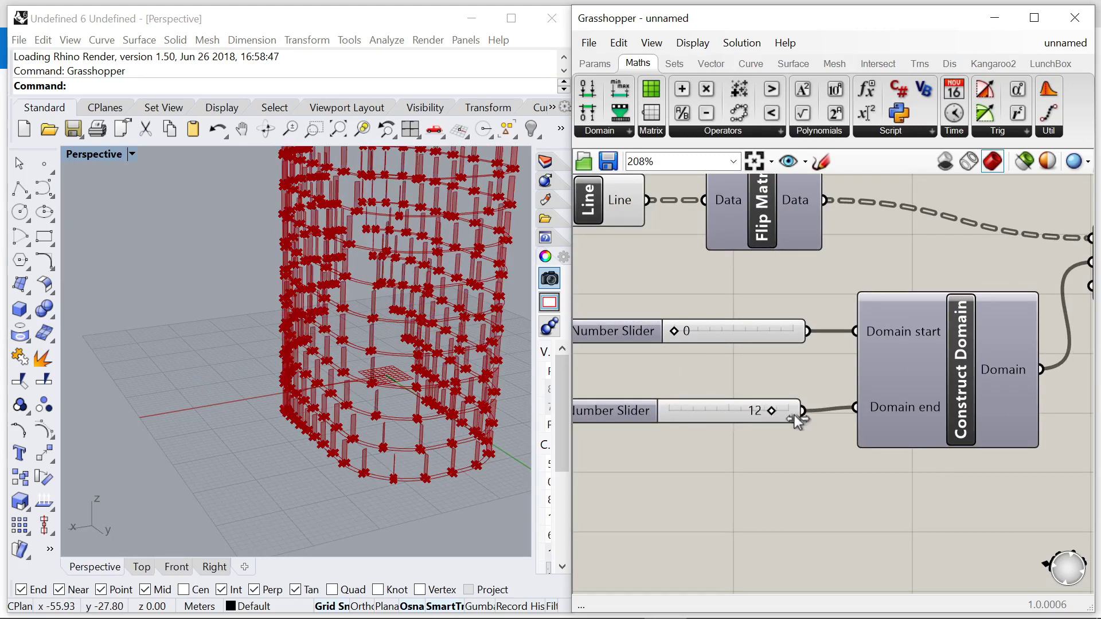
Step: Move the fin Extrude, its Unit Z component and the factor slider away from the Sub List
scroll(726, 359, down, 6)
scroll(923, 350, up, 3)
drag(924, 373, 1013, 356)
drag(856, 423, 917, 394)
drag(762, 402, 775, 394)
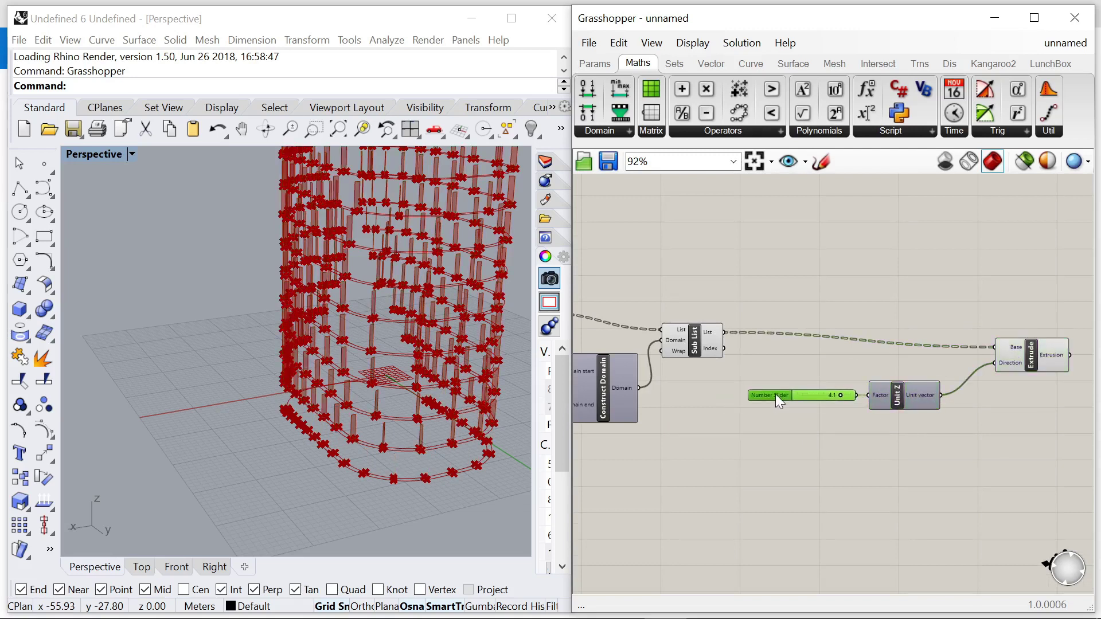
Step: Add a Negative component and wire it between the Unit Z vector output and the fin Extrude's Direction input
right_drag(1070, 411, 848, 418)
scroll(848, 418, up, 1)
double_click(814, 425)
text(negati)
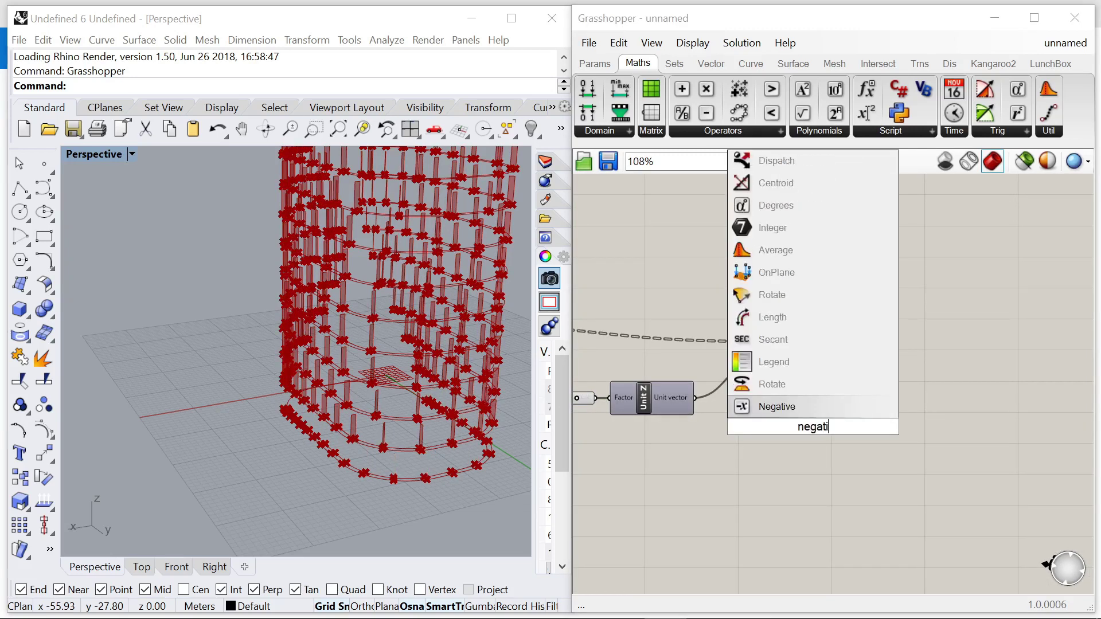
click(796, 409)
scroll(707, 401, up, 3)
drag(689, 395, 823, 441)
drag(854, 326, 997, 313)
drag(936, 442, 933, 322)
drag(887, 449, 855, 408)
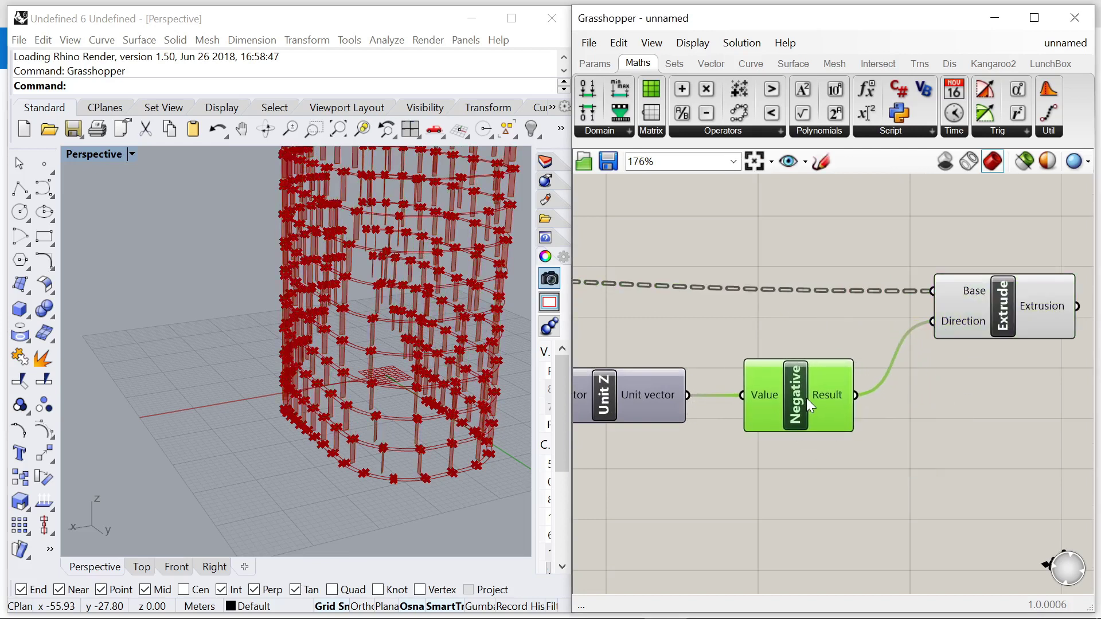
Step: Set the fins' Unit Z factor slider to 4.8 while checking the fin height against the floor spacing
scroll(908, 394, down, 5)
scroll(849, 381, up, 8)
scroll(396, 480, up, 2)
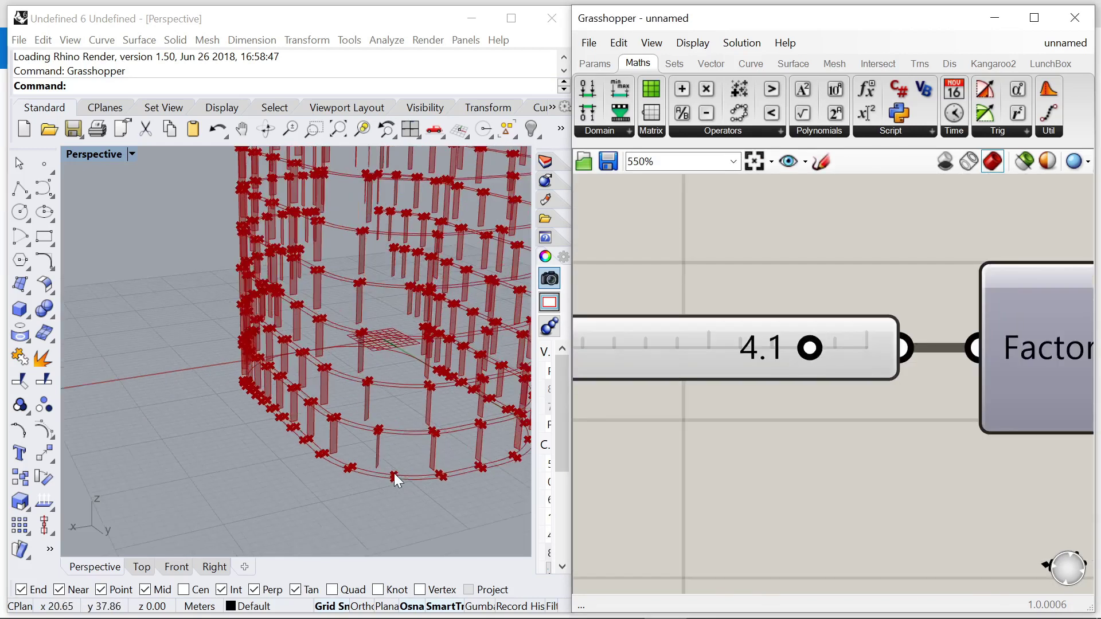
scroll(396, 481, up, 2)
mouse_move(843, 357)
mouse_down()
mouse_move(866, 350)
mouse_move(713, 359)
mouse_move(843, 362)
mouse_up()
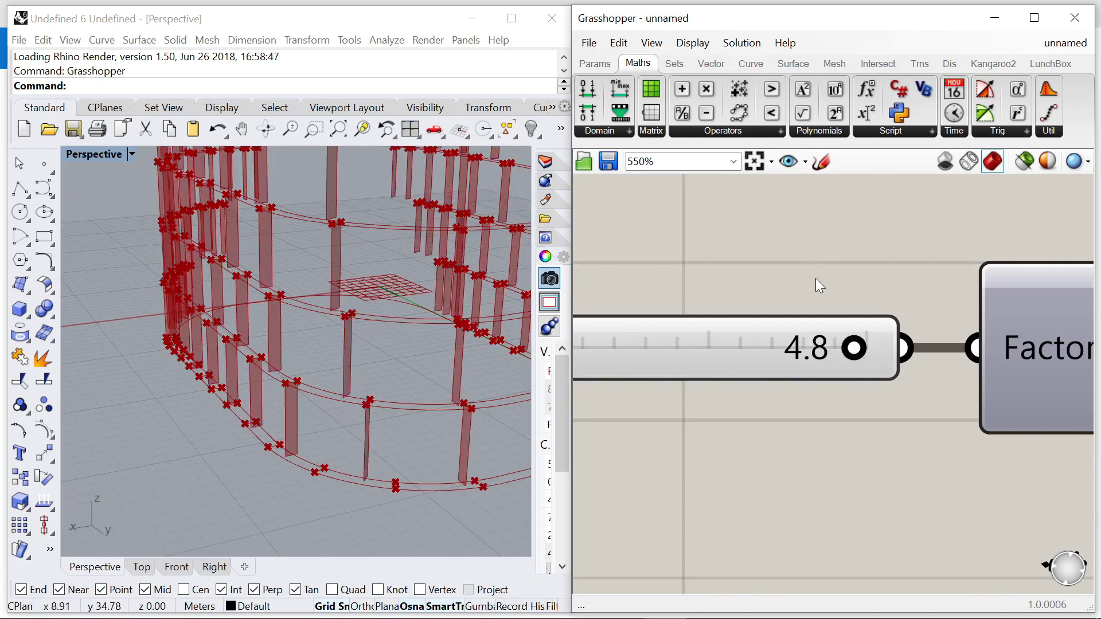
Step: Locate the Offset Curve Loose and Sub Curve components and add a Loft component beside them
scroll(807, 256, down, 10)
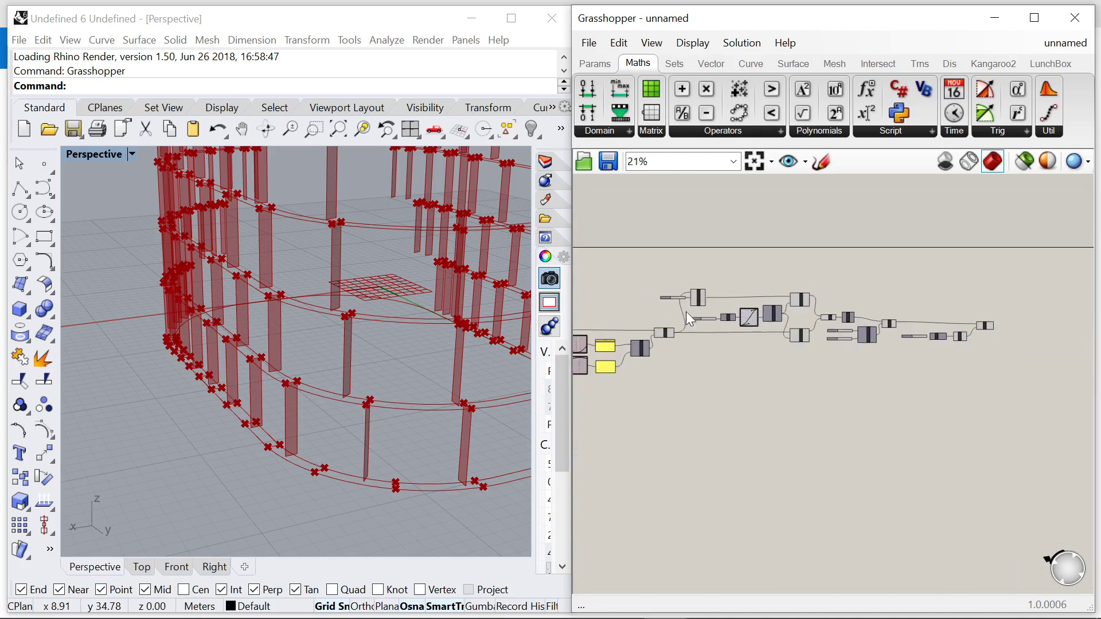
scroll(665, 289, up, 5)
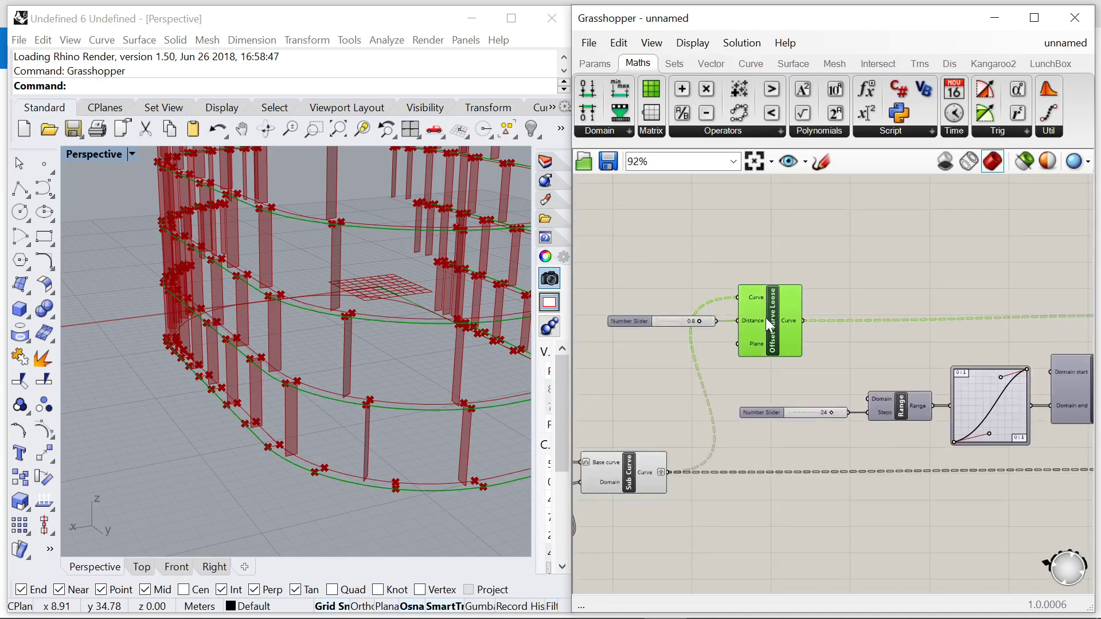
right_drag(669, 462, 681, 418)
click(631, 430)
scroll(741, 377, down, 1)
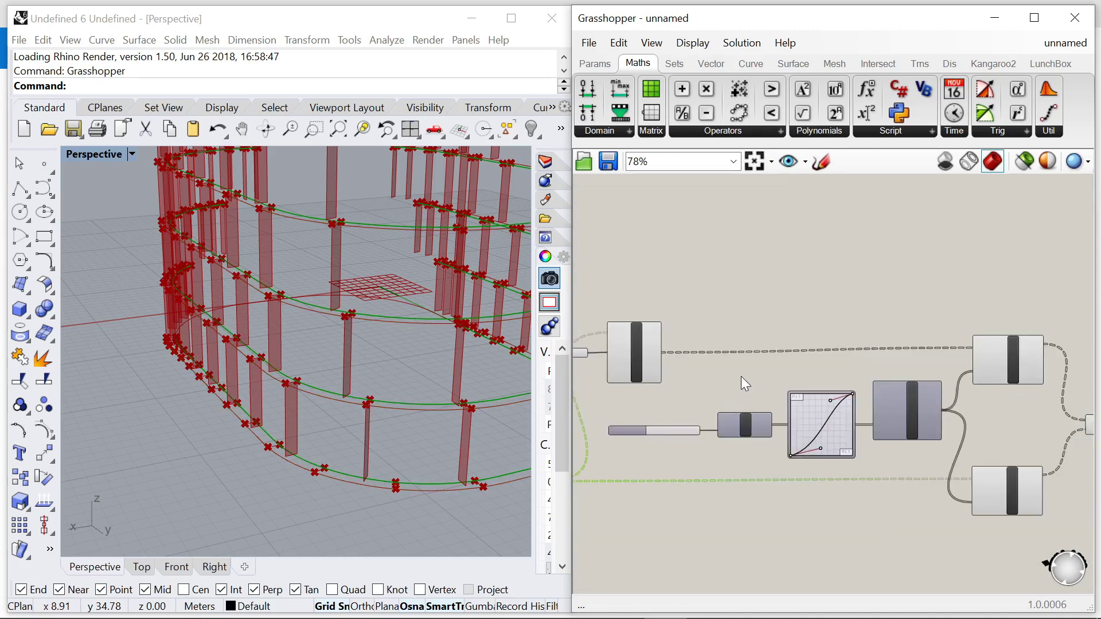
double_click(741, 376)
text(lo)
key(Return)
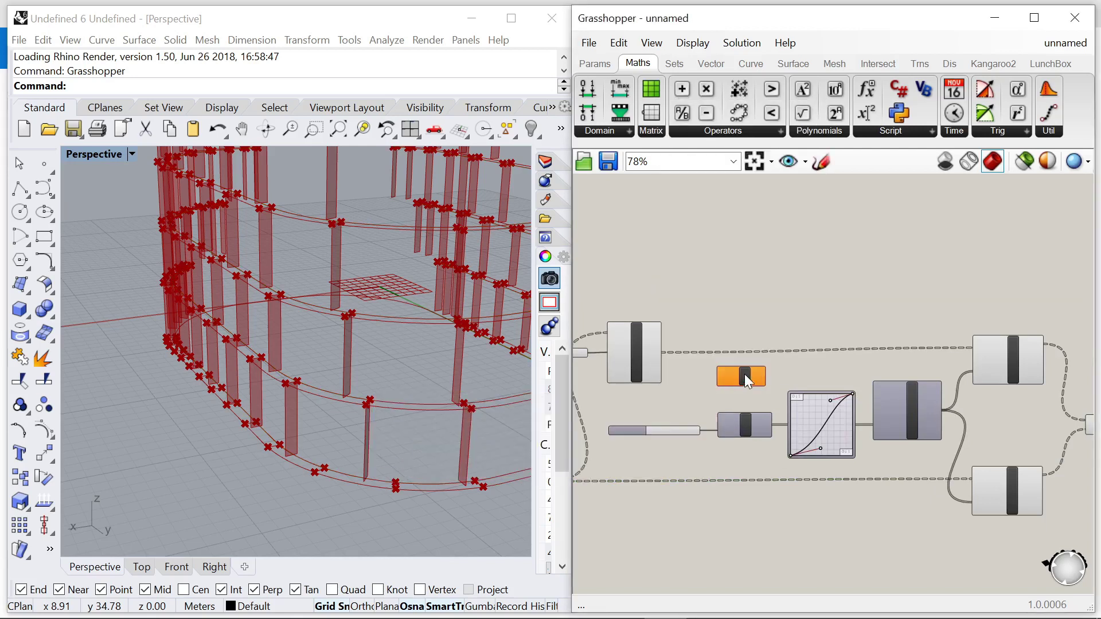
Step: Feed both the Sub Curve output and the Offset Curve Loose output into the Loft's Curves input
right_drag(751, 398, 811, 360)
scroll(658, 426, up, 1)
right_drag(658, 427, 714, 429)
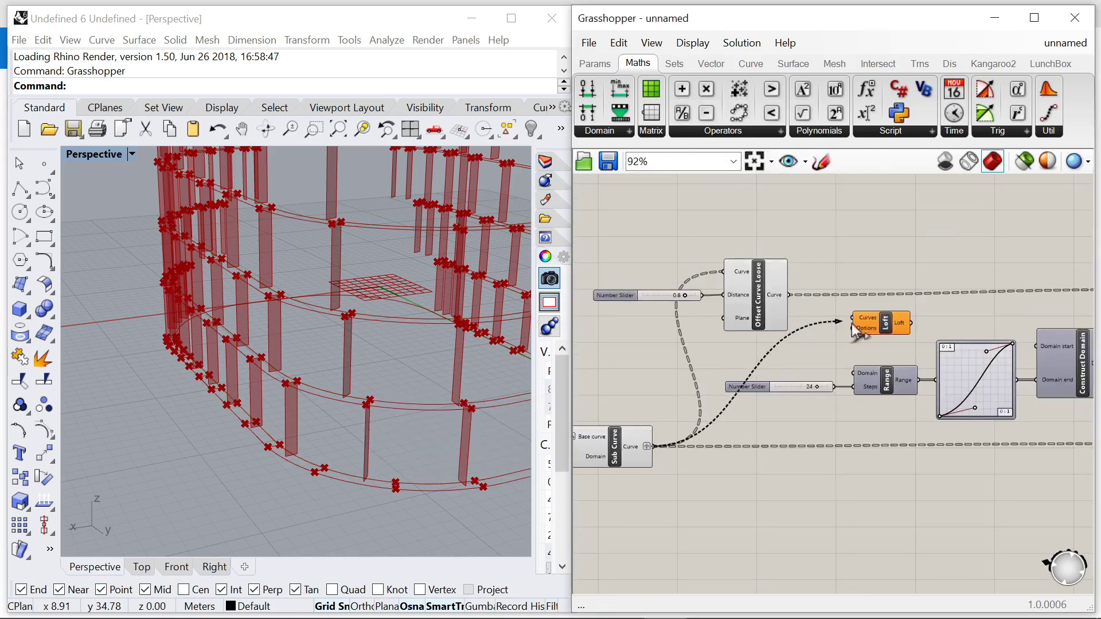
scroll(796, 297, up, 3)
drag(842, 343, 888, 331)
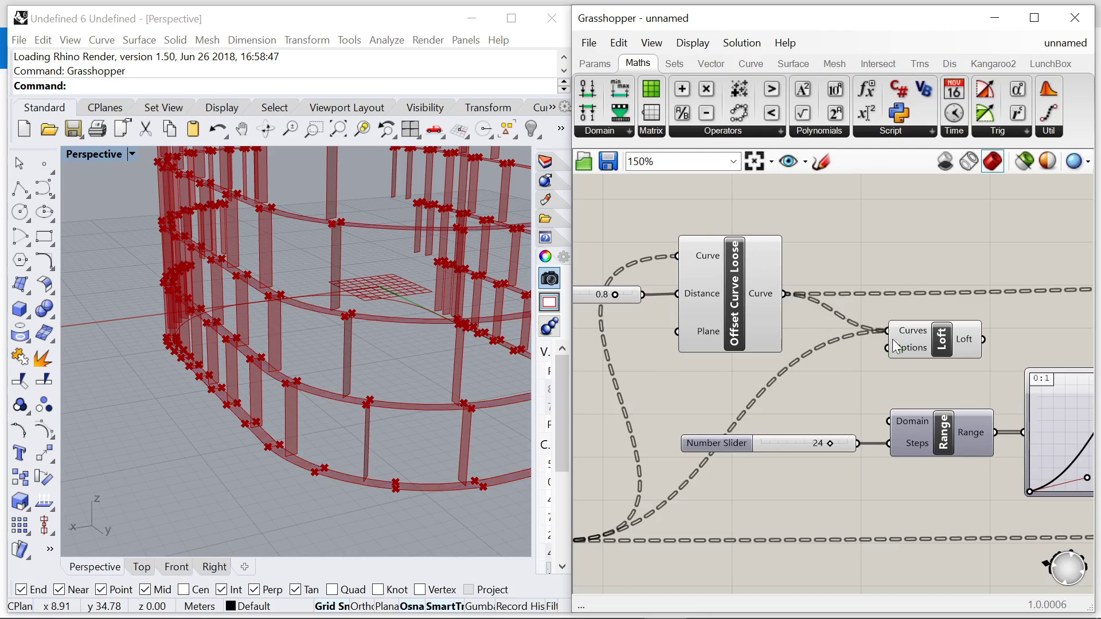
Step: Examine the geometry of the Offset Curve Loose, Evaluate Curve and Loft components on the tower
scroll(807, 369, down, 4)
drag(705, 348, 642, 305)
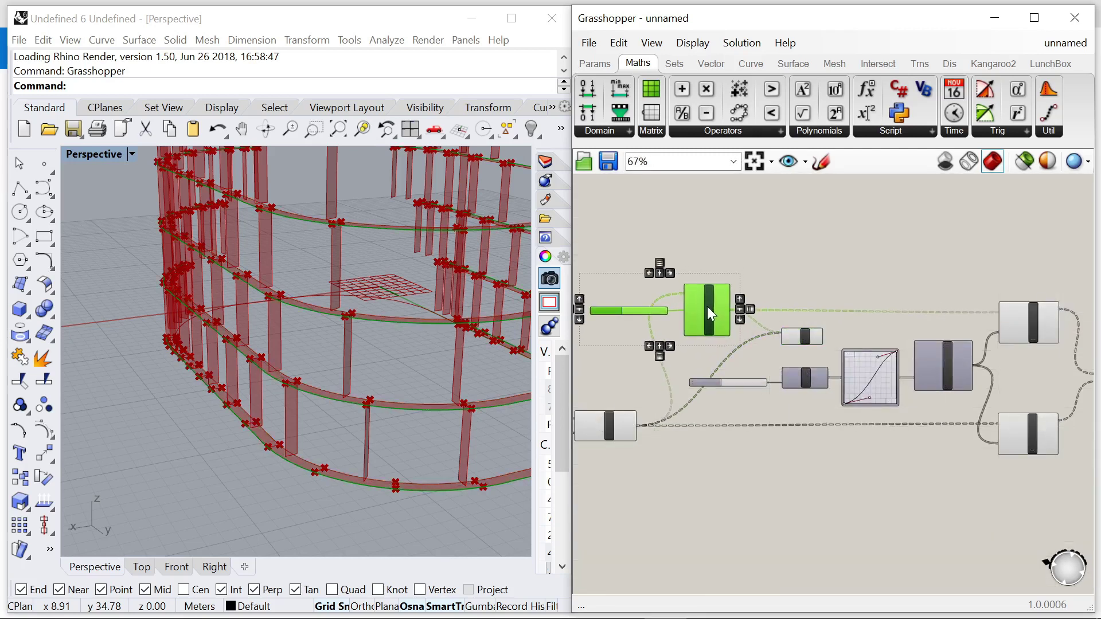
click(1013, 318)
scroll(803, 333, up, 3)
click(803, 334)
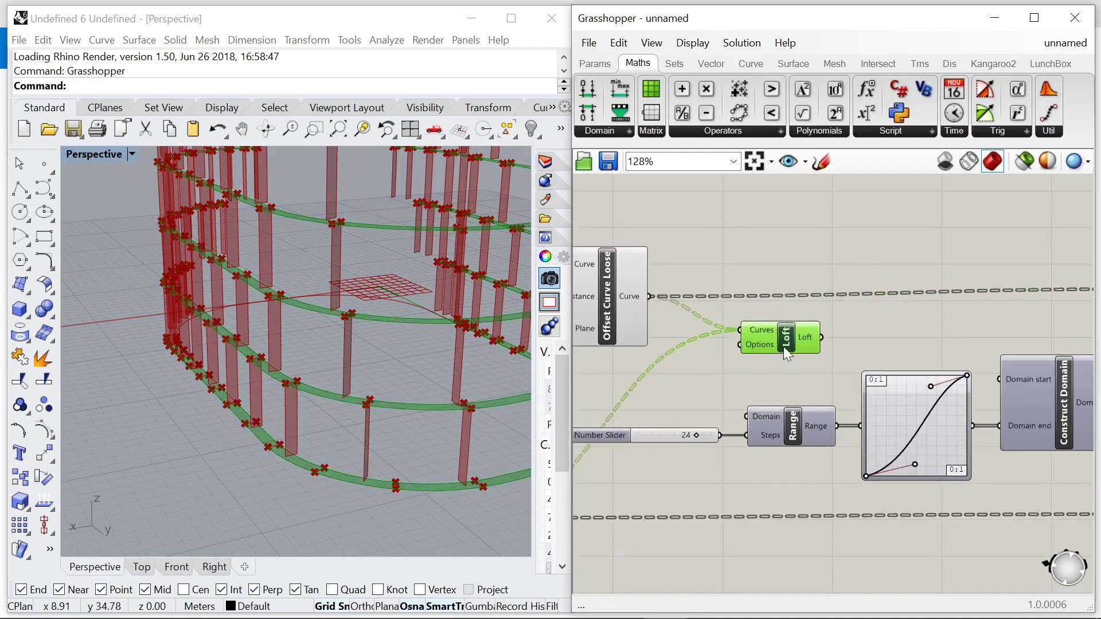
scroll(777, 349, down, 5)
click(775, 354)
scroll(797, 384, up, 1)
scroll(820, 325, up, 5)
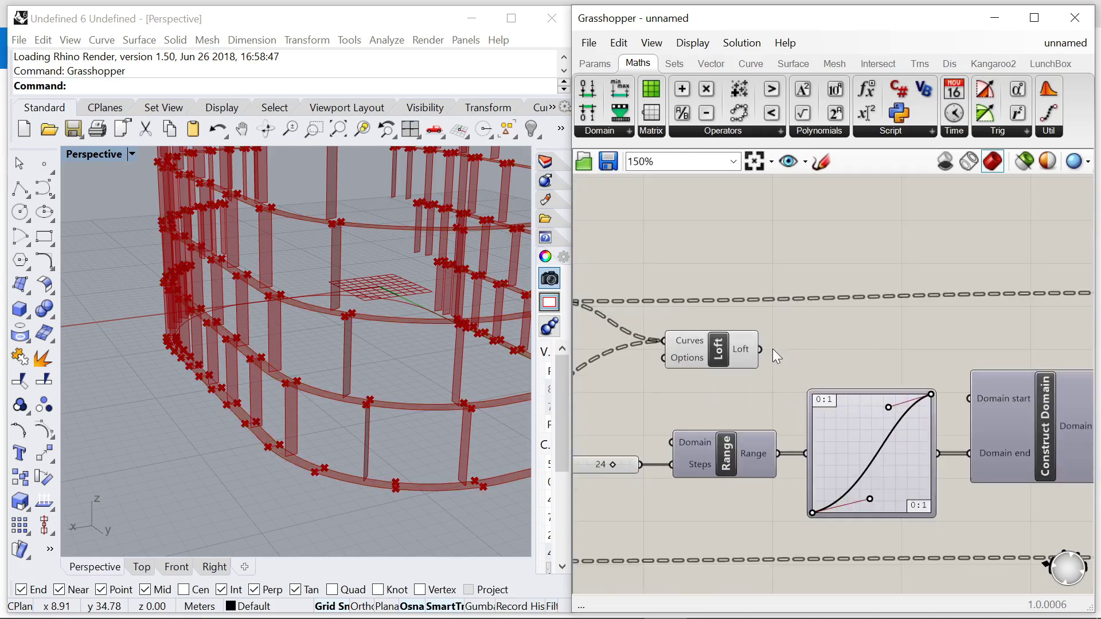
Step: Add an Extrude component and connect the Loft output to its Base input
double_click(811, 353)
text(extru)
key(Return)
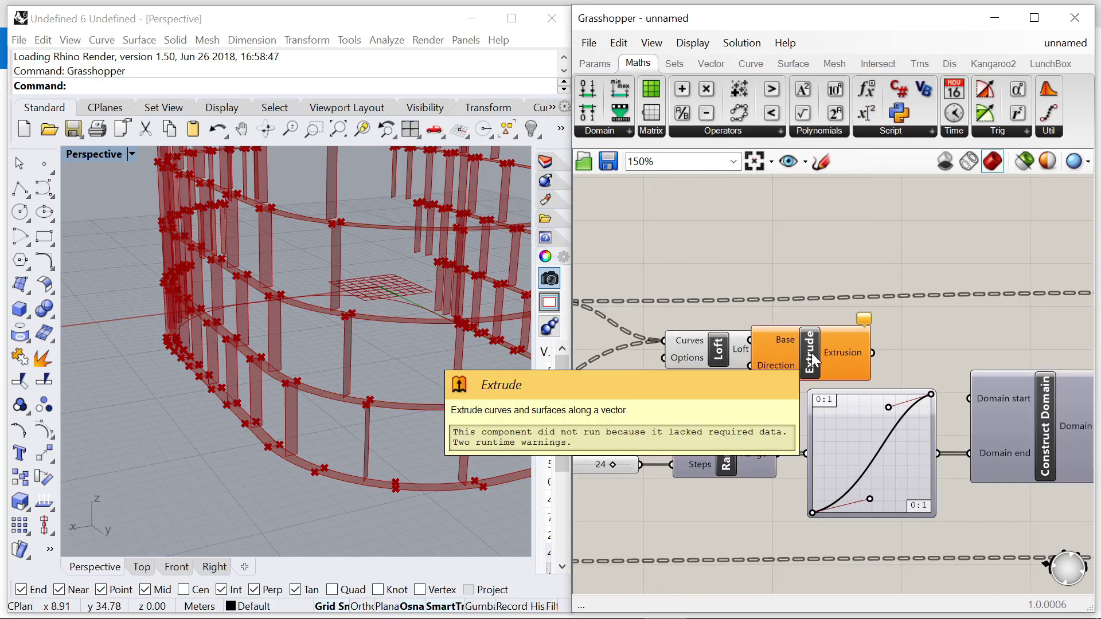
drag(769, 348, 836, 330)
drag(727, 344, 731, 329)
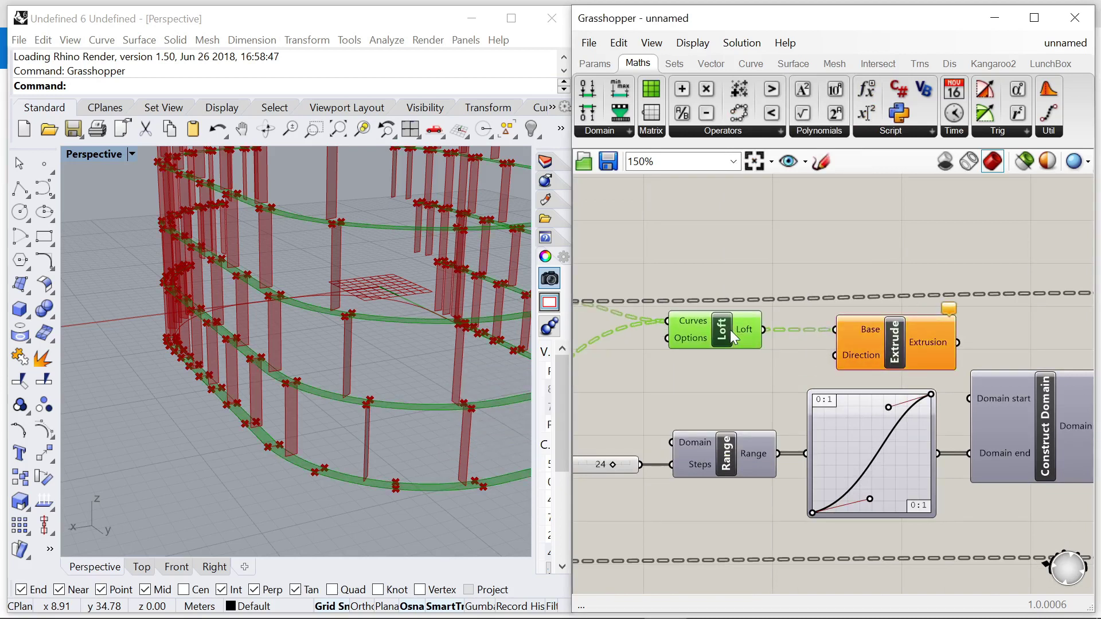
Step: Add a Unit Z component and connect its Unit vector output to the Direction of the loft's Extrude
double_click(713, 380)
text(z)
click(691, 391)
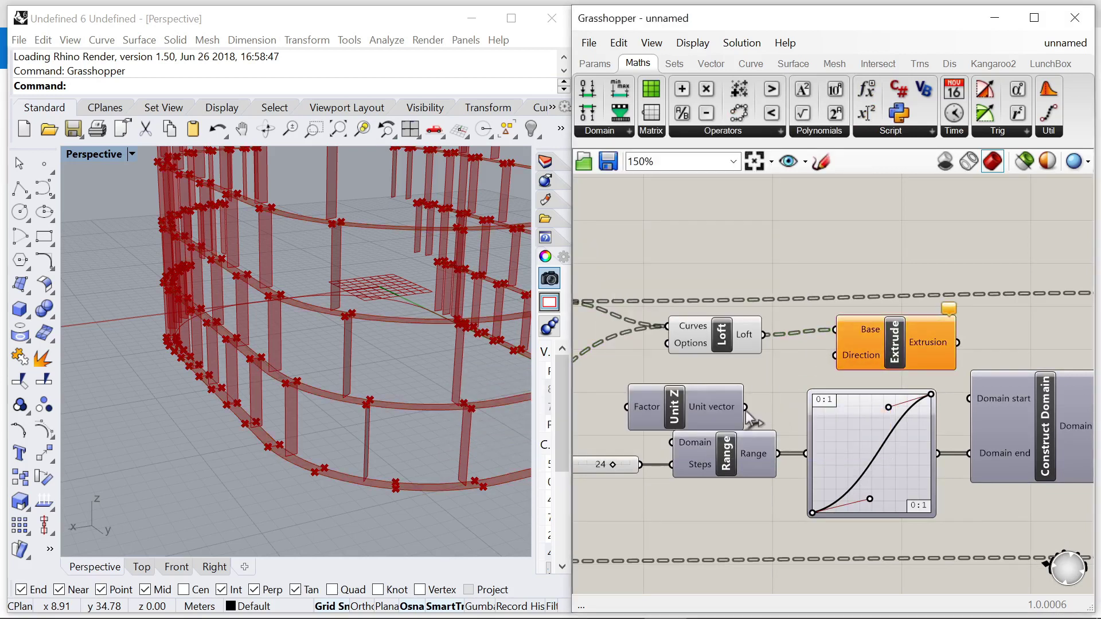
scroll(797, 352, down, 5)
scroll(727, 369, up, 3)
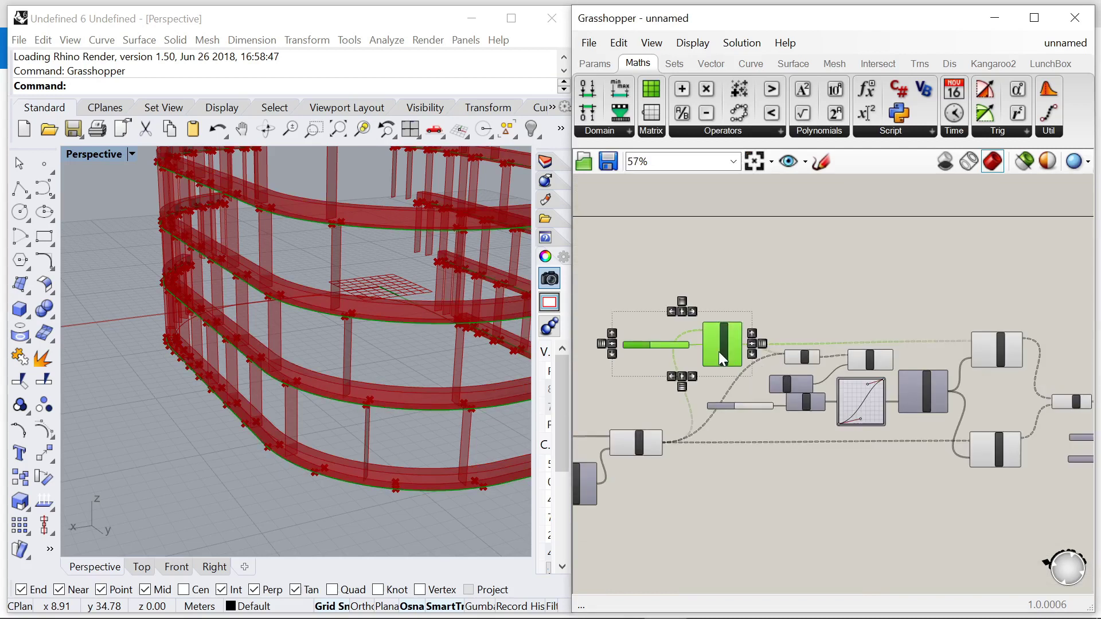
Step: Rearrange the upper Evaluate Curve, the loft's Extrude and its Unit Z component to make room around them
drag(971, 344, 986, 321)
scroll(947, 373, up, 3)
drag(848, 344, 647, 322)
drag(793, 348, 825, 312)
click(895, 332)
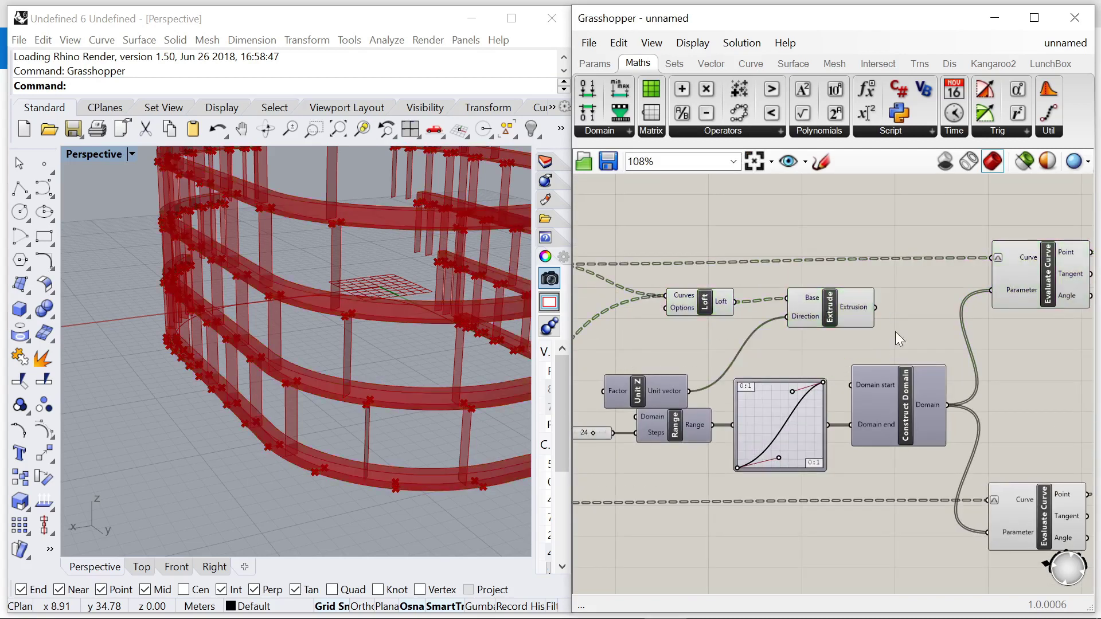
right_drag(631, 373, 784, 352)
scroll(785, 352, up, 1)
drag(785, 352, 845, 299)
Step: Add a decimal slider from 0 to 1.0 for the new Unit Z factor and space the neighbouring components around it
double_click(764, 335)
text(0<1.0)
key(Return)
scroll(735, 349, up, 2)
drag(913, 319, 958, 311)
scroll(957, 311, down, 6)
scroll(937, 274, up, 5)
drag(862, 285, 905, 281)
drag(684, 275, 729, 267)
drag(711, 318, 687, 302)
scroll(733, 309, down, 6)
scroll(690, 314, up, 6)
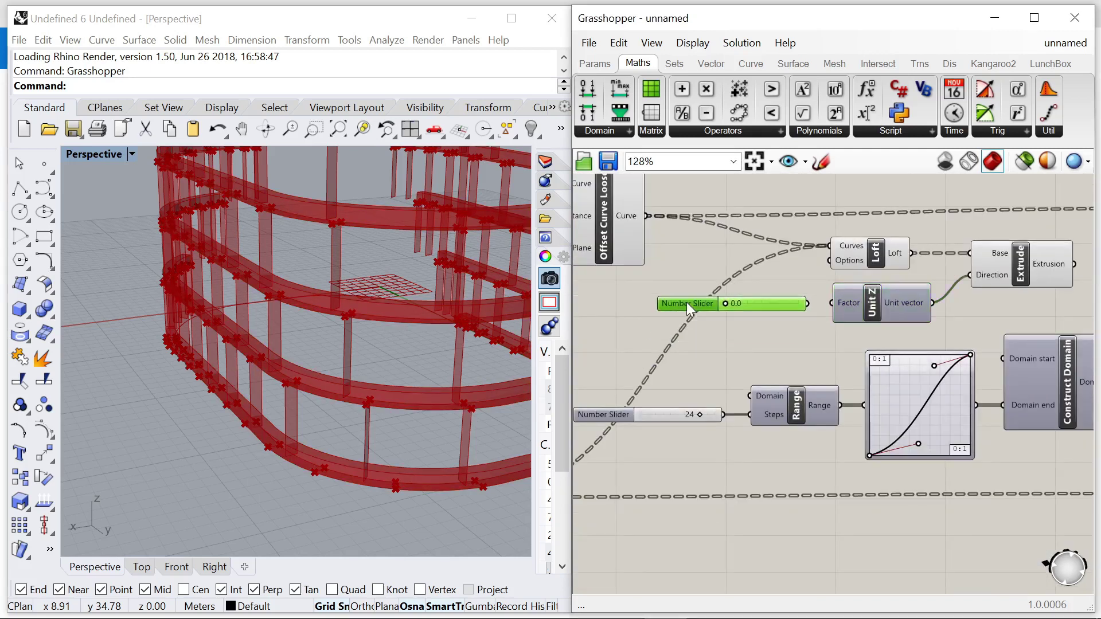
Step: Connect the new slider to the Unit Z Factor, set it to 0.2 and inspect the floor slabs
scroll(807, 304, up, 2)
drag(809, 303, 702, 314)
scroll(744, 299, up, 5)
scroll(401, 313, up, 3)
right_drag(356, 321, 269, 360)
scroll(260, 373, down, 12)
scroll(841, 291, down, 10)
Step: Select all components of the definition and turn off their preview
drag(712, 238, 1078, 390)
right_click(979, 257)
click(1013, 263)
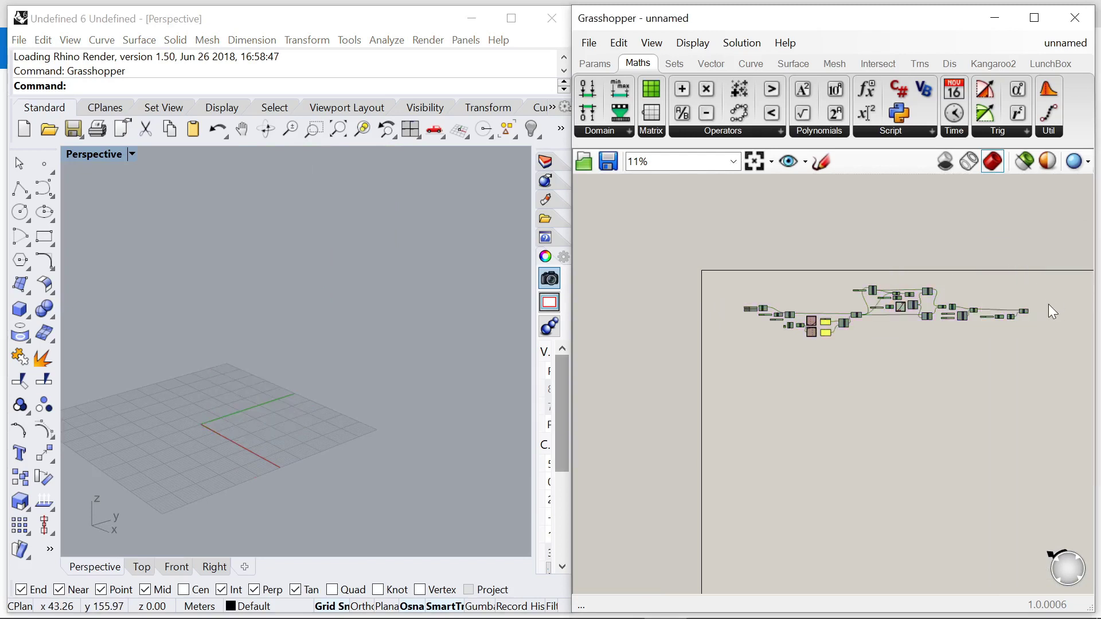
Step: Turn the preview back on for the Extrude component that makes the vertical fins
scroll(1043, 305, up, 8)
right_click(977, 259)
click(978, 262)
scroll(975, 268, down, 8)
click(989, 272)
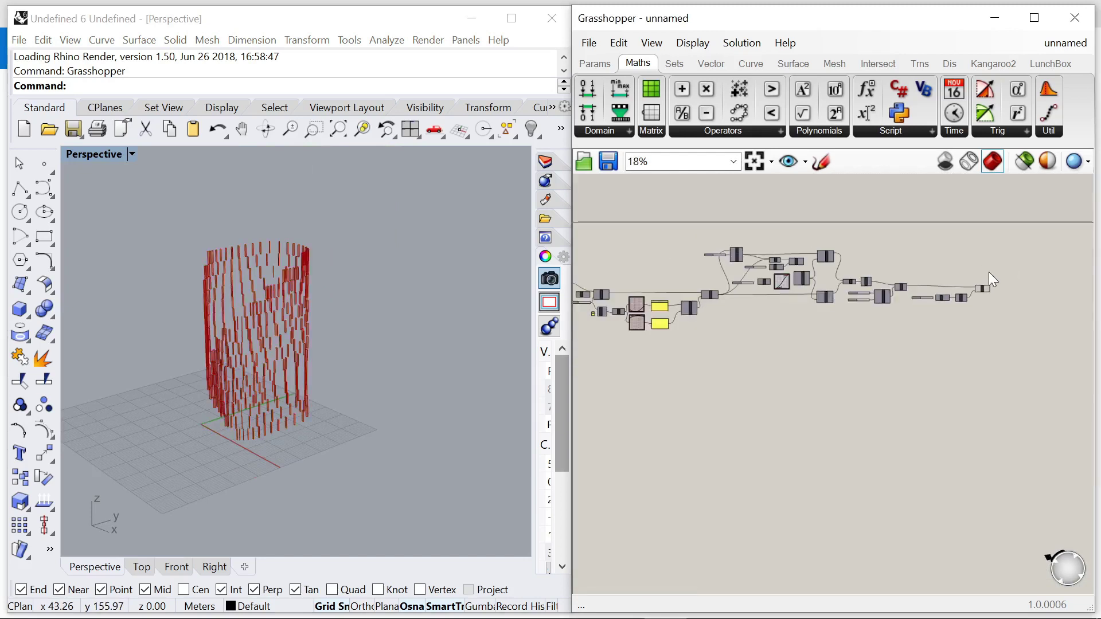
Step: Turn the preview back on for the floor slab Extrude and view the whole tower
scroll(910, 251, up, 9)
scroll(892, 261, up, 1)
click(883, 260)
right_click(834, 178)
click(860, 203)
click(705, 469)
scroll(230, 358, up, 5)
right_drag(346, 412, 413, 272)
Step: Reshape the Bezier graph that controls the fin spacing by shifting its upper and lower handles slightly
scroll(834, 323, up, 5)
mouse_move(827, 307)
mouse_down()
mouse_move(856, 364)
mouse_move(832, 305)
mouse_up()
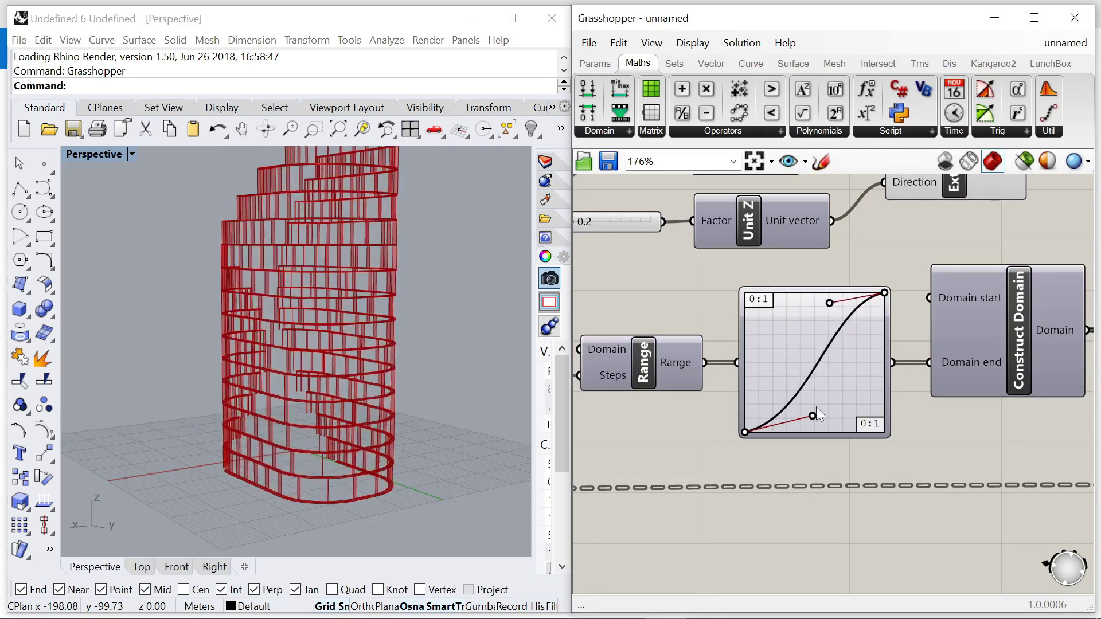
drag(813, 416, 815, 423)
right_drag(230, 367, 404, 390)
scroll(1004, 333, down, 6)
scroll(815, 365, up, 8)
click(836, 356)
mouse_move(835, 356)
mouse_down()
mouse_move(867, 358)
mouse_move(828, 358)
mouse_move(841, 358)
mouse_up()
right_drag(303, 319, 452, 369)
scroll(910, 346, down, 5)
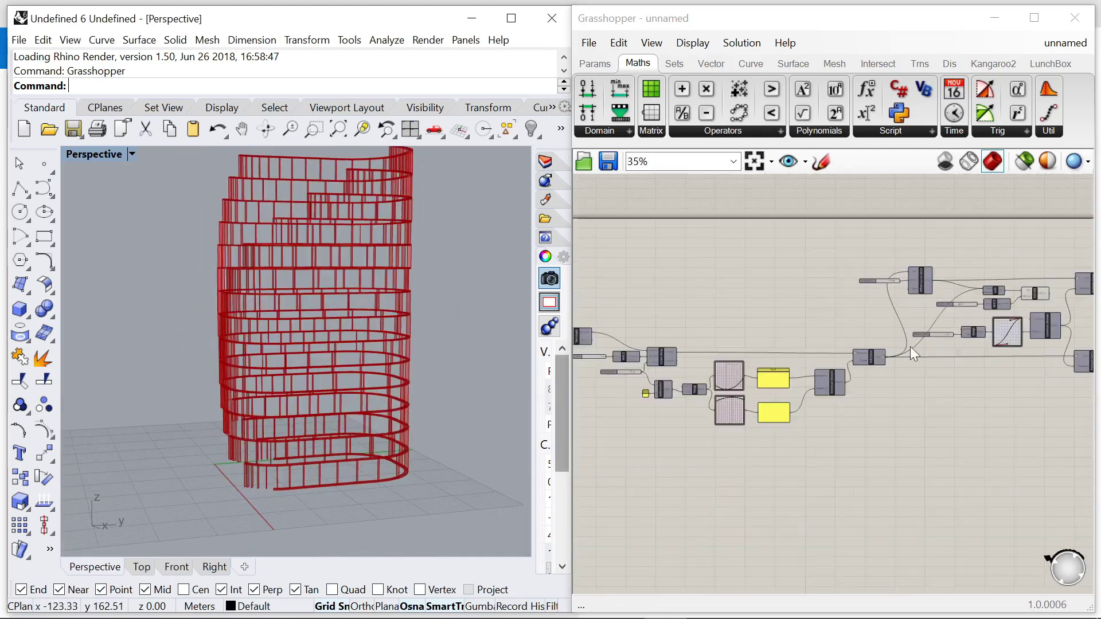
Step: Adjust the lower parabola graph feeding the domain end by shifting its peak and lowering its end point
scroll(853, 385, up, 5)
right_drag(505, 396, 427, 391)
scroll(714, 370, down, 4)
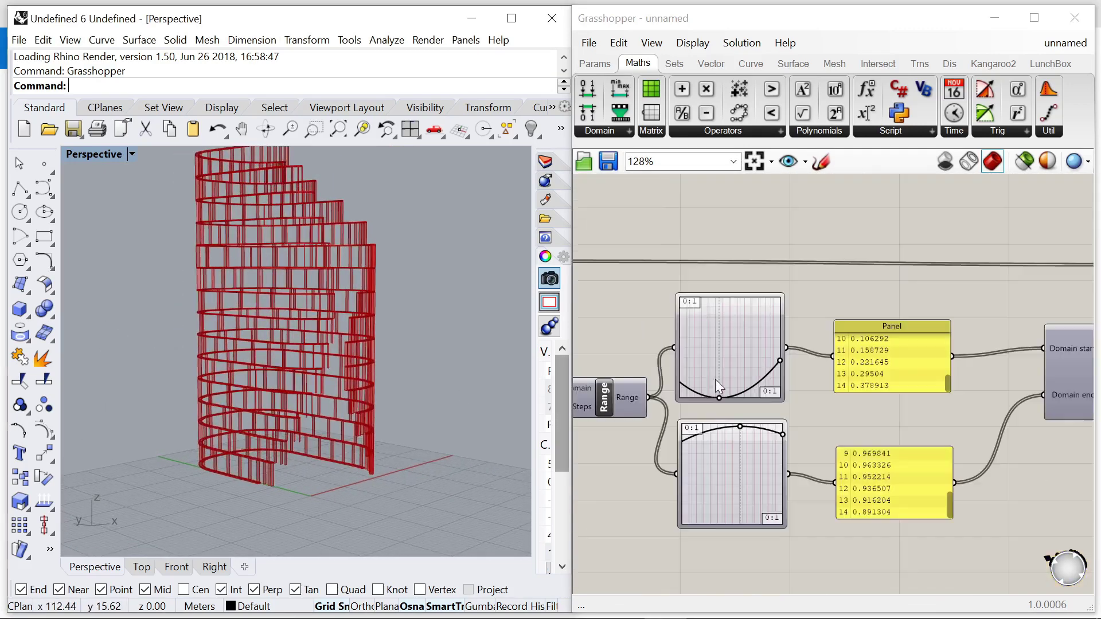
scroll(722, 413, up, 5)
drag(767, 445, 770, 448)
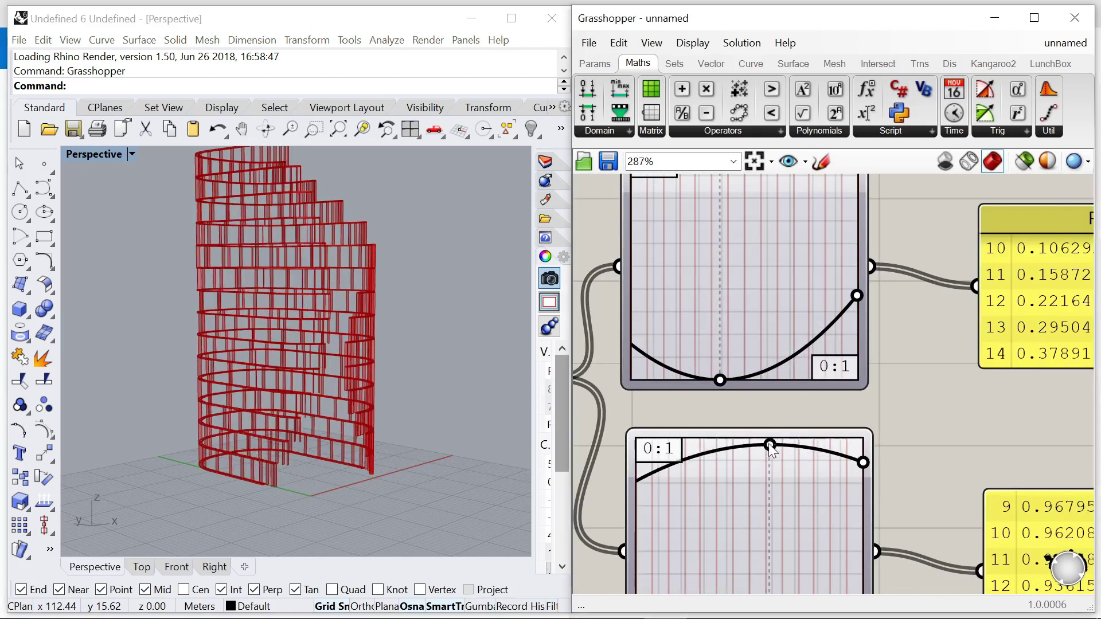
drag(864, 463, 865, 468)
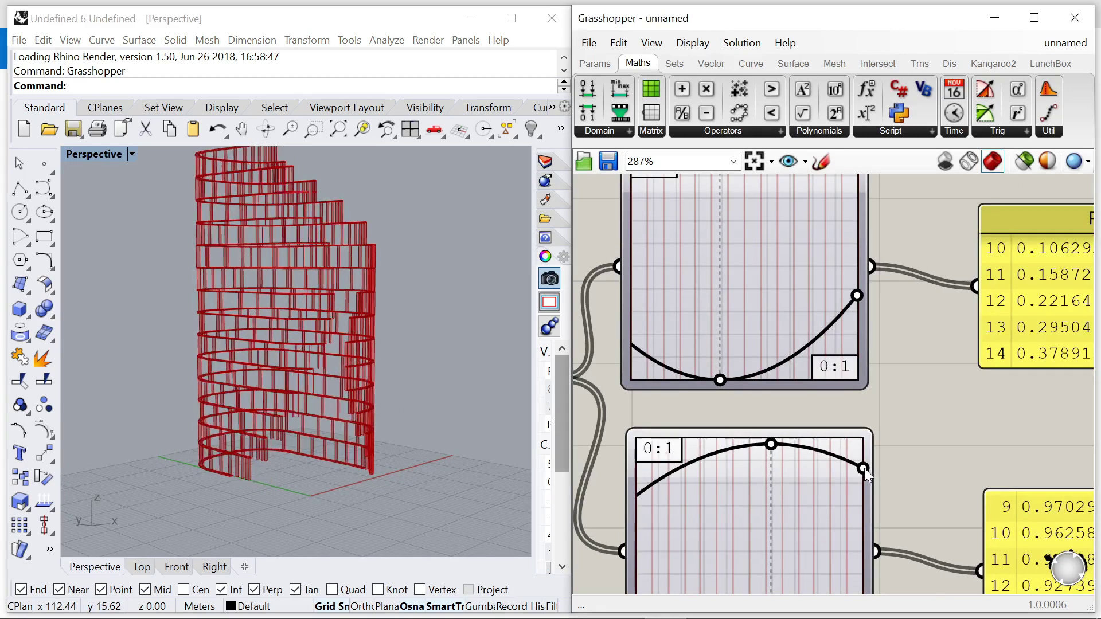
drag(771, 445, 776, 444)
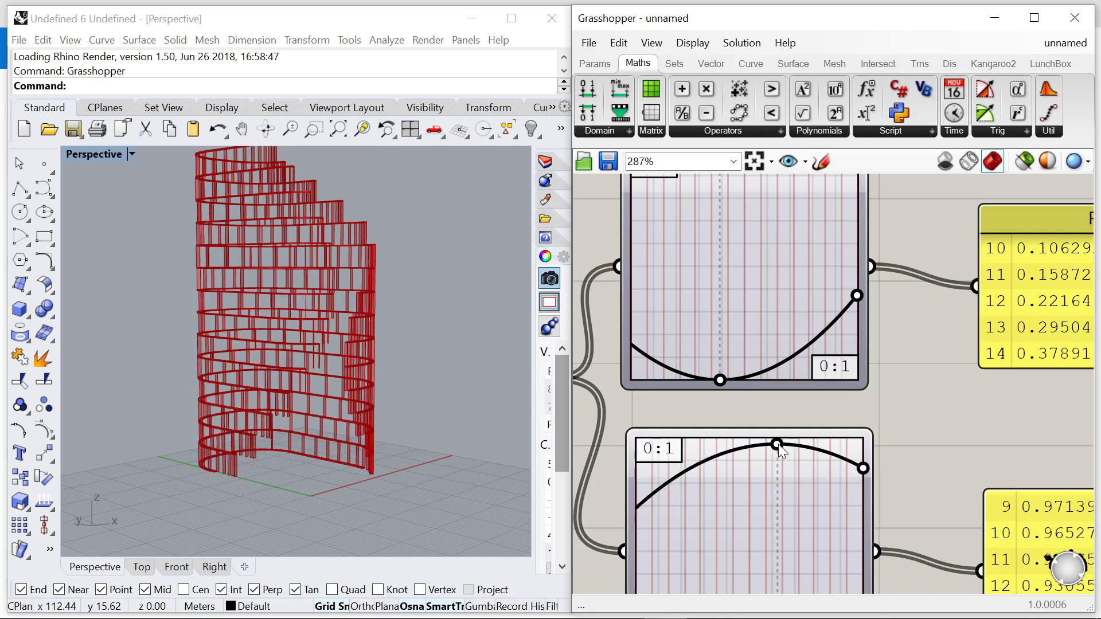
right_drag(231, 387, 333, 382)
Step: Bake the geometry of the fin Extrude component into the Rhino model
scroll(839, 329, down, 10)
scroll(1050, 316, up, 5)
scroll(1009, 335, down, 3)
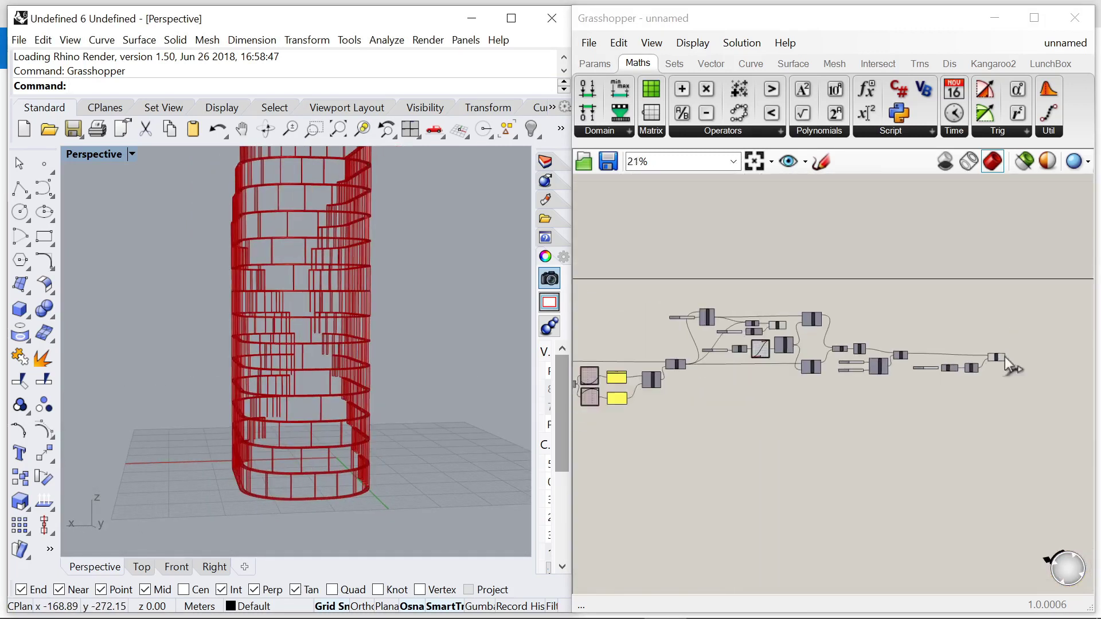
scroll(1003, 358, up, 3)
click(980, 349)
right_click(923, 236)
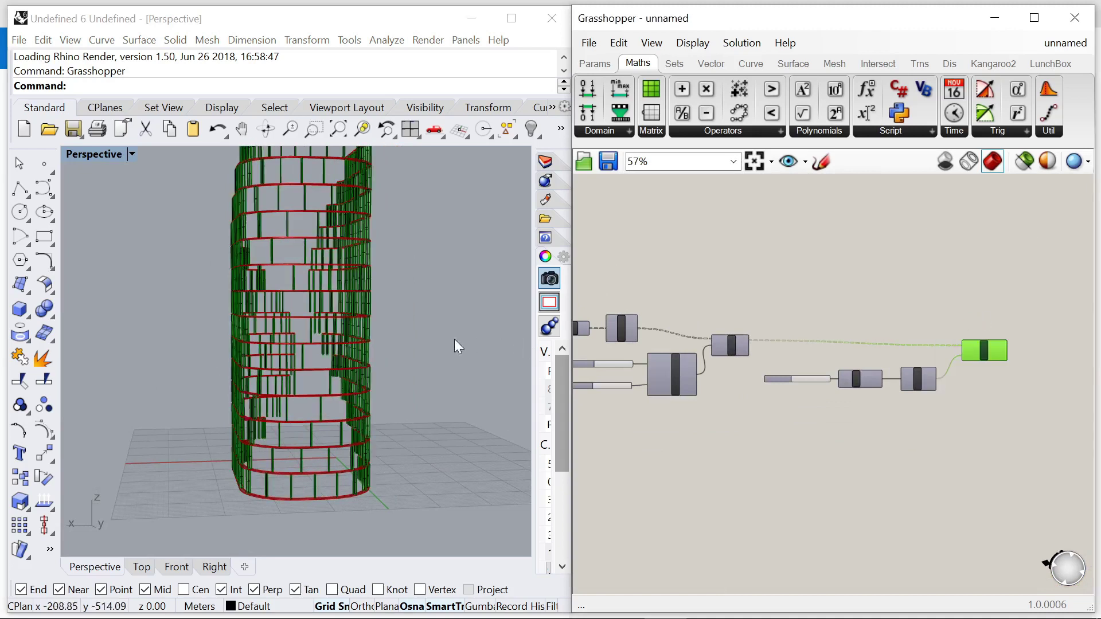
Step: Thicken all baked fin surfaces with OffsetSrf at distance 0.1, sharp corners, solid, both sides, deleting the input, and clear the selection
scroll(442, 350, down, 9)
scroll(356, 281, up, 8)
scroll(299, 254, down, 6)
drag(285, 227, 453, 441)
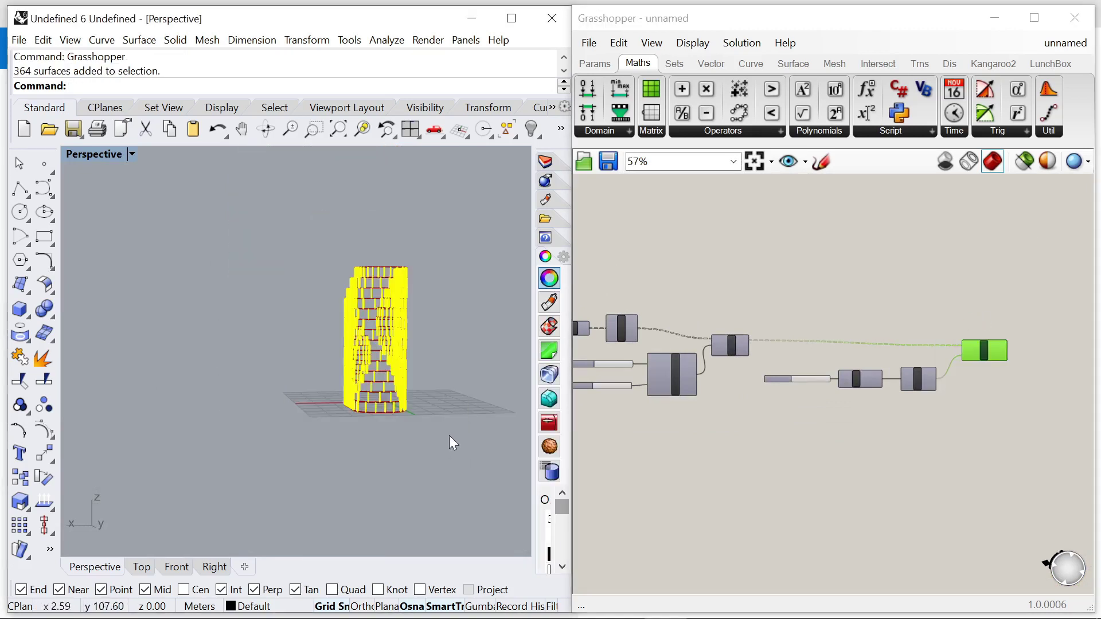
text(Offset)
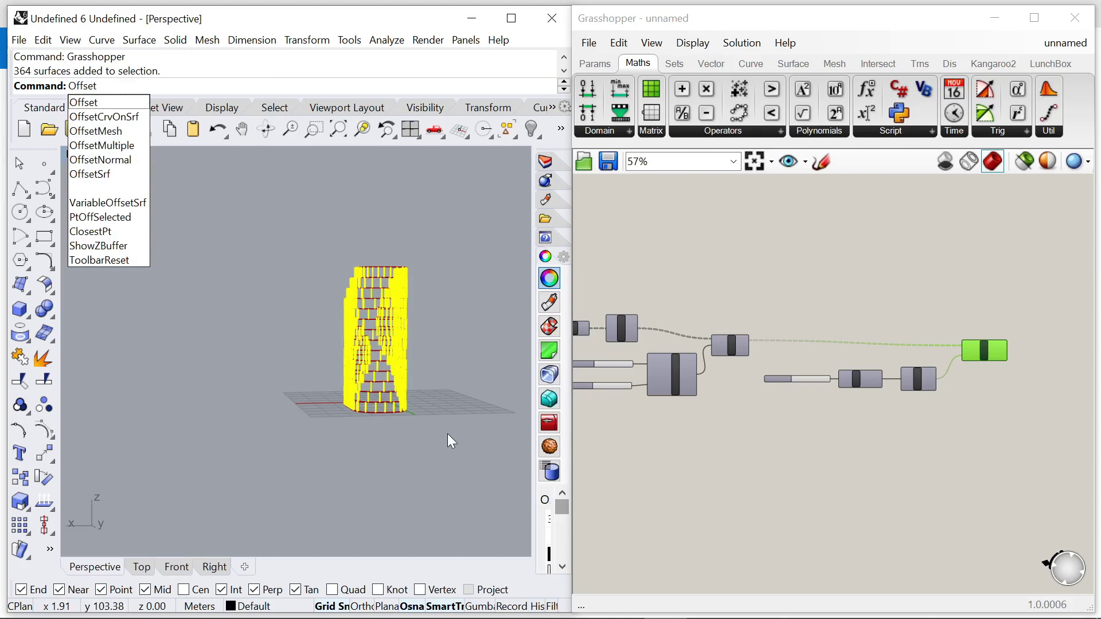
click(121, 176)
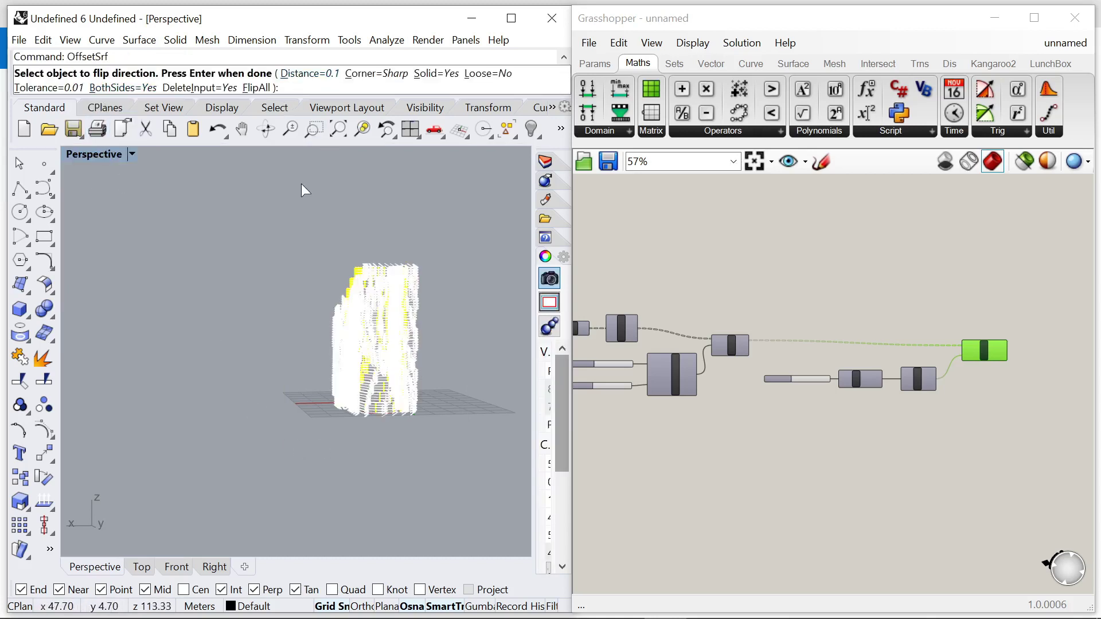
key(Return)
click(497, 234)
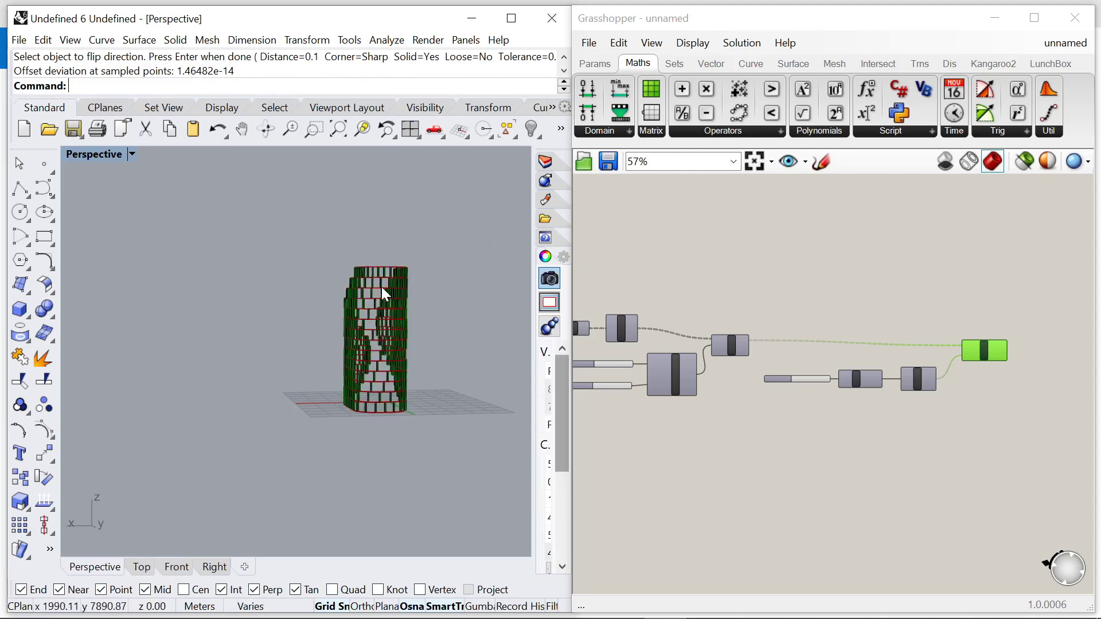
Step: Turn off the Grasshopper preview of the fin Extrude component and deselect it
scroll(381, 287, up, 10)
middle_click(967, 357)
click(988, 323)
click(926, 298)
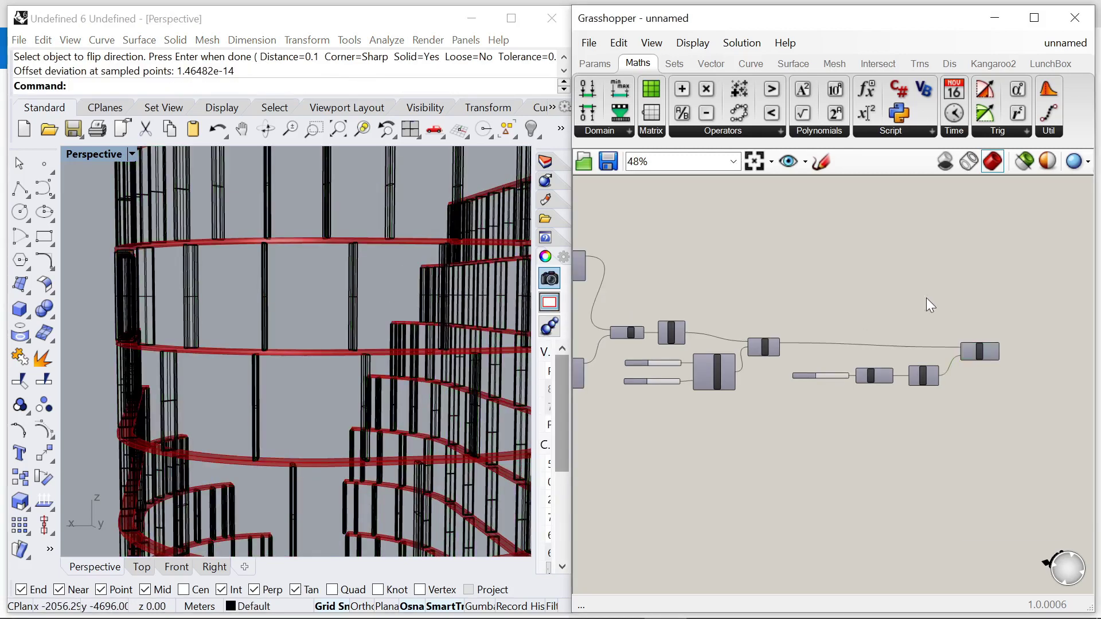
Step: Bake the geometry of the lofted floor slab Extrude component into the Rhino model and turn off its preview
scroll(918, 296, down, 4)
scroll(763, 286, up, 8)
click(756, 283)
right_click(742, 191)
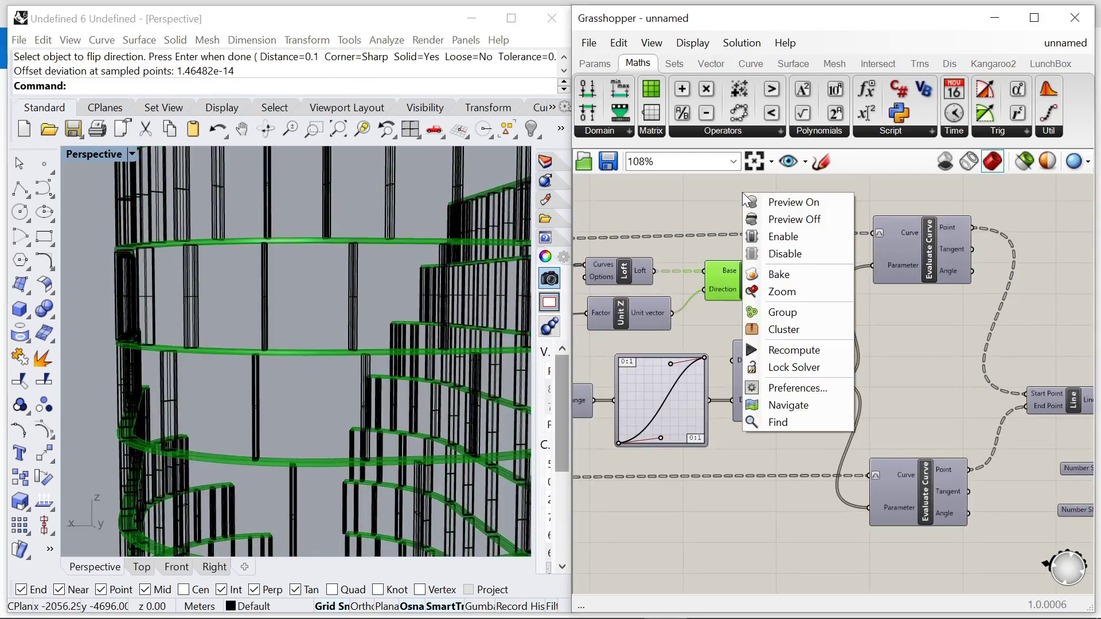
click(794, 290)
right_click(766, 211)
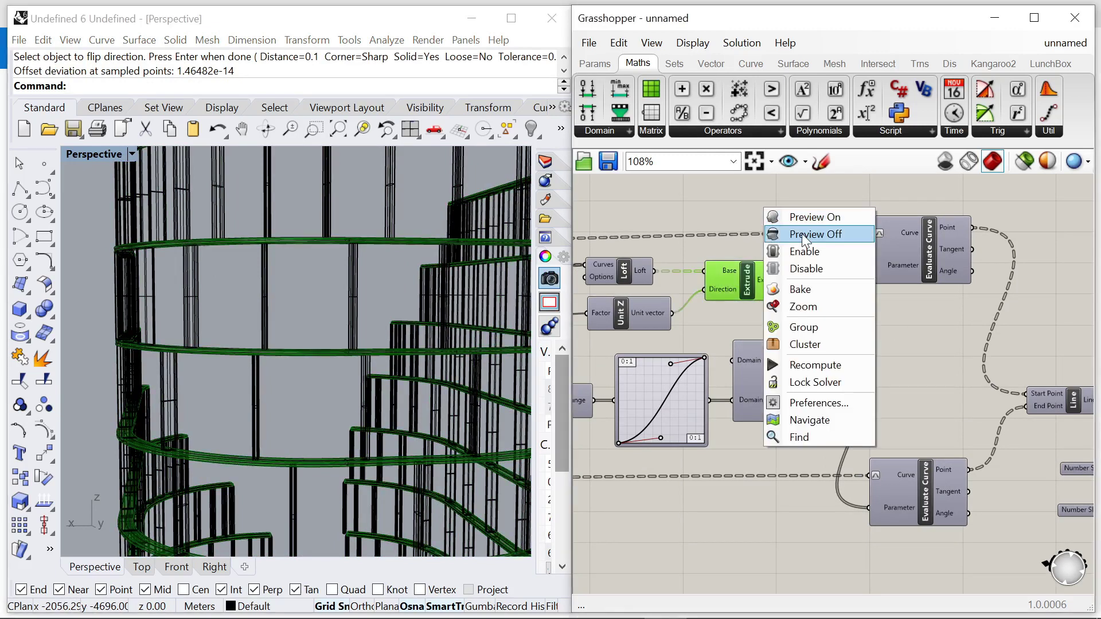
click(786, 233)
Step: Inspect the baked fins and slabs in Rendered display mode and return the Perspective viewport to Wireframe
scroll(936, 289, down, 5)
scroll(936, 289, down, 5)
scroll(756, 307, up, 8)
click(730, 315)
scroll(749, 298, down, 8)
scroll(301, 267, down, 8)
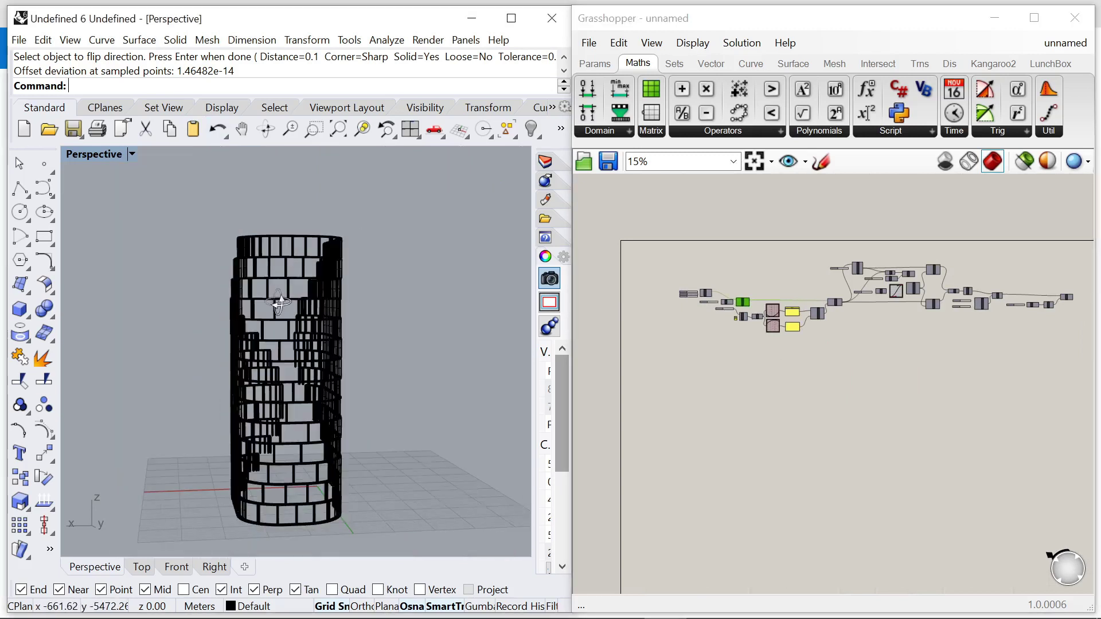
click(70, 40)
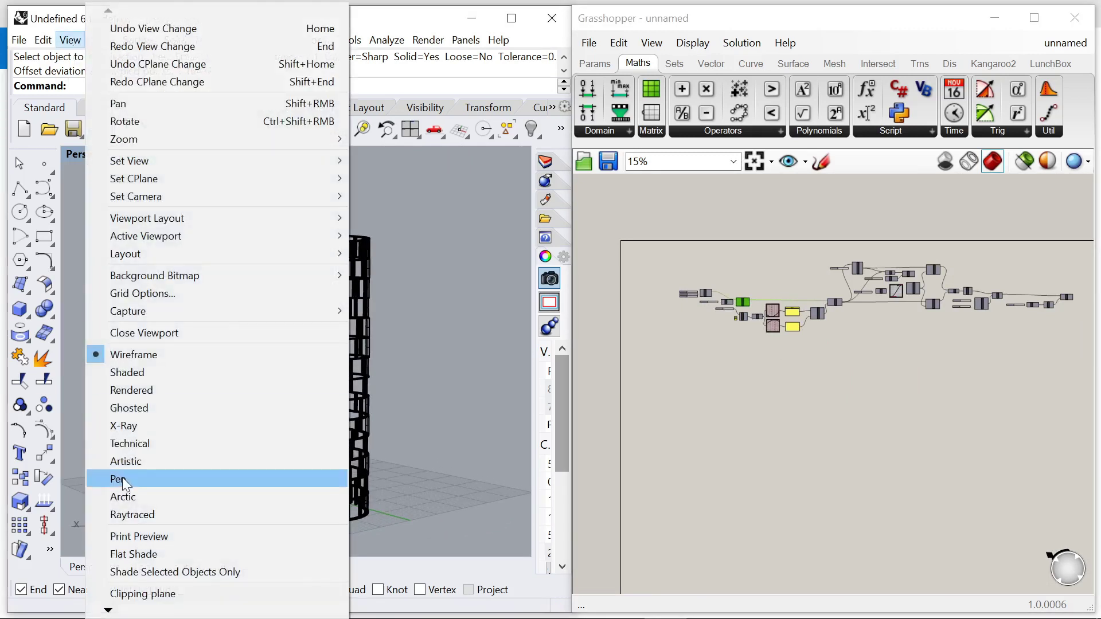
click(102, 393)
right_drag(143, 419, 333, 468)
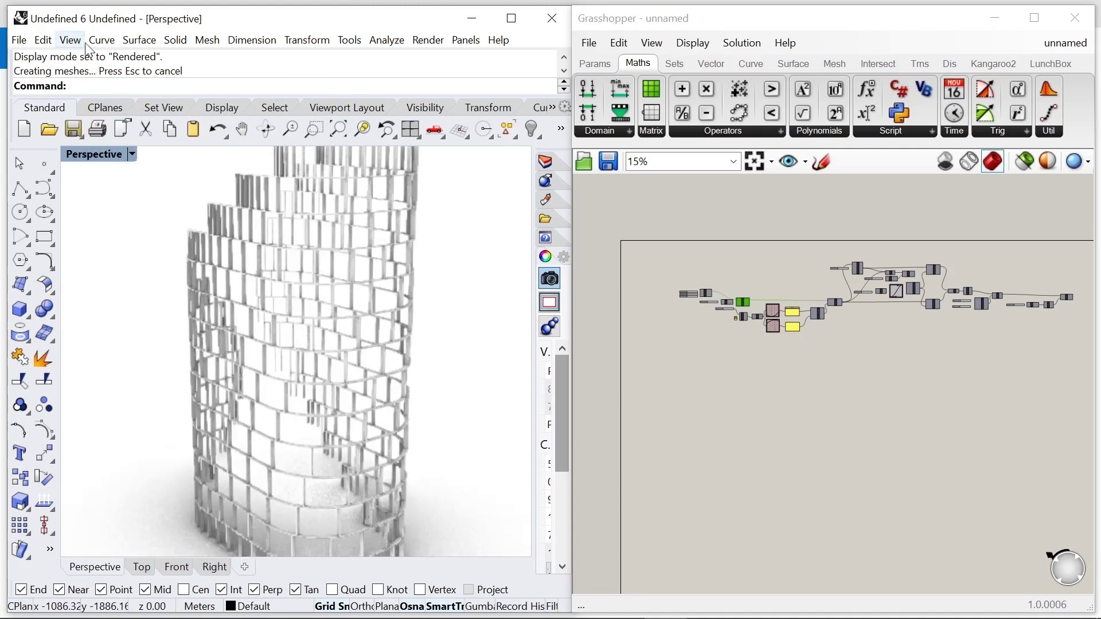
click(70, 40)
click(105, 355)
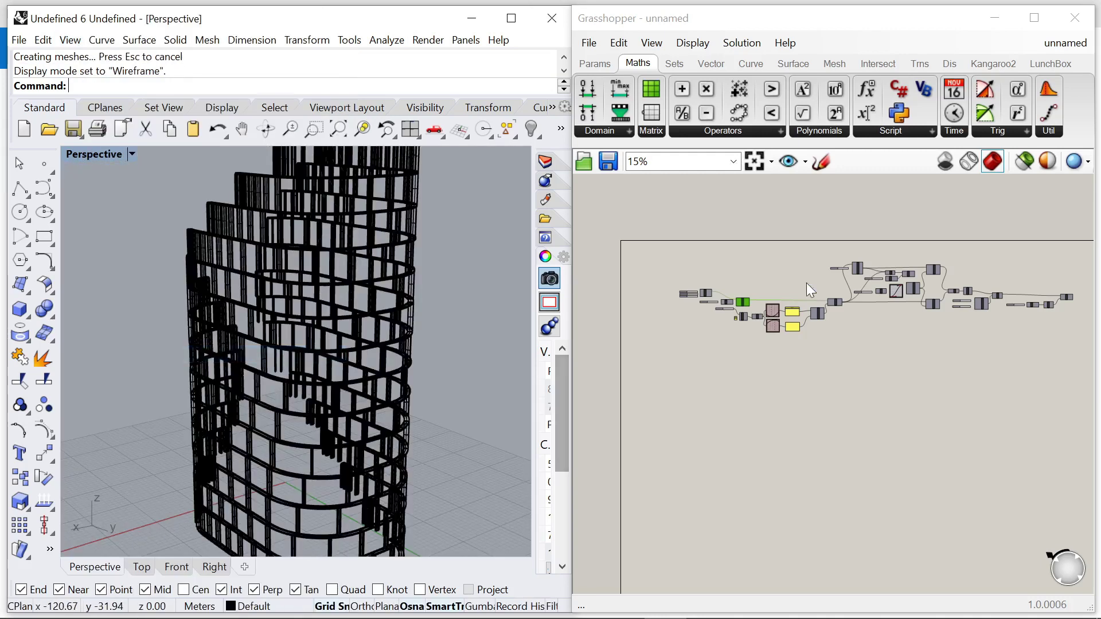
Step: Turn on the preview of the Linear Array component that holds the floor curves
scroll(746, 298, up, 5)
right_click(732, 236)
click(771, 244)
scroll(774, 252, up, 2)
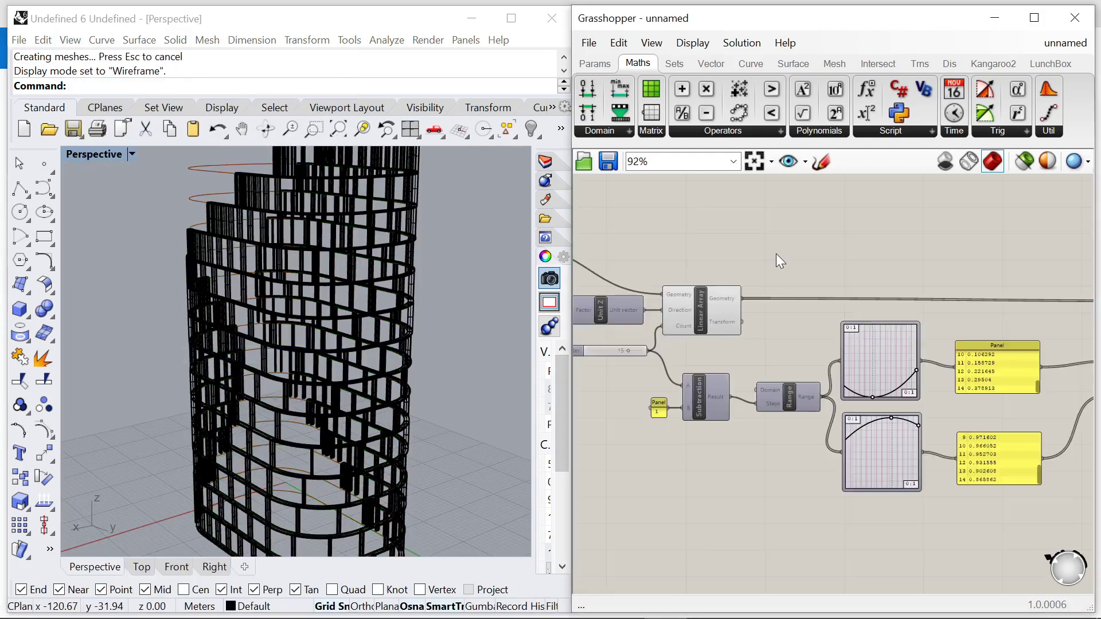
Step: Add a Loft component above the Linear Array and feed the array's Geometry output into its Curves input
double_click(776, 253)
text(lo)
key(Return)
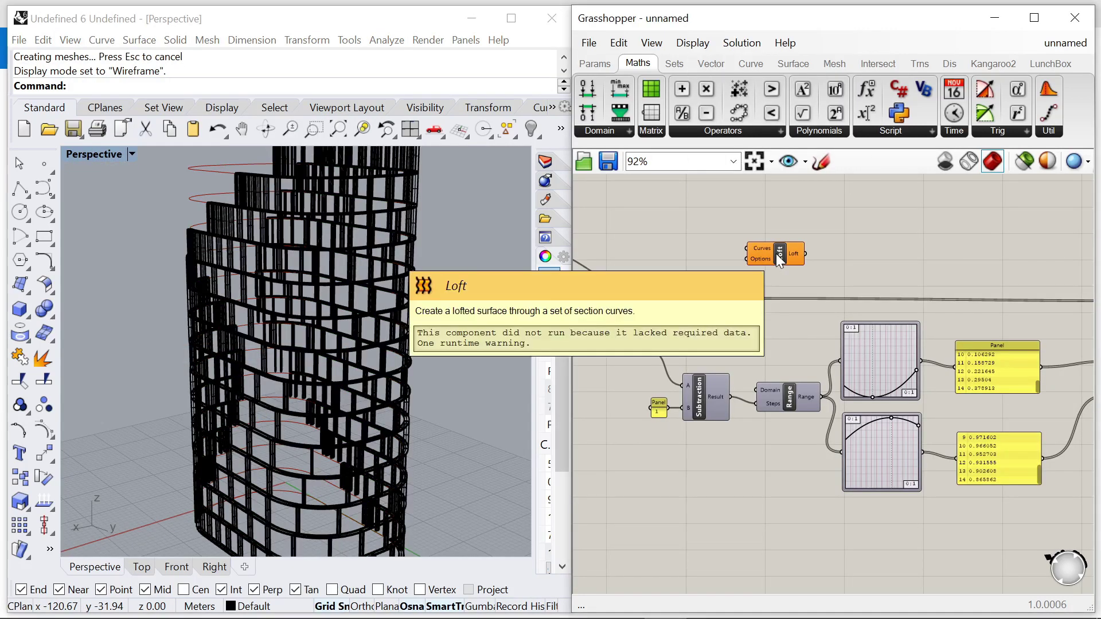
scroll(765, 285, up, 4)
scroll(748, 237, down, 5)
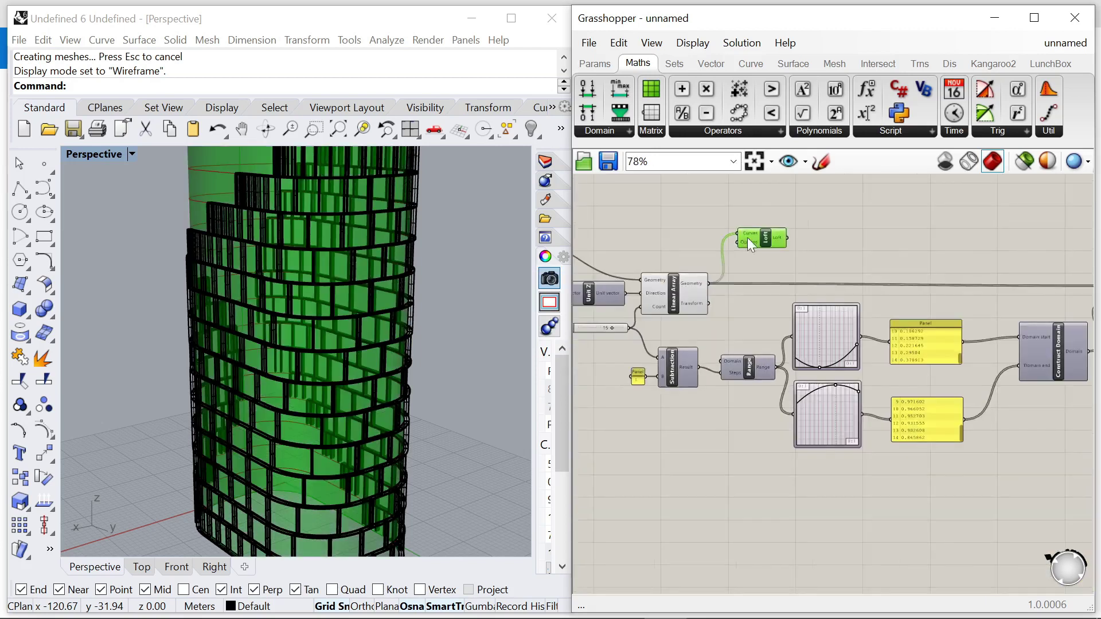
Step: Bake the Loft surface running through the floor curves into the Rhino model and turn off the Loft preview
scroll(770, 209, up, 3)
right_click(769, 209)
click(818, 298)
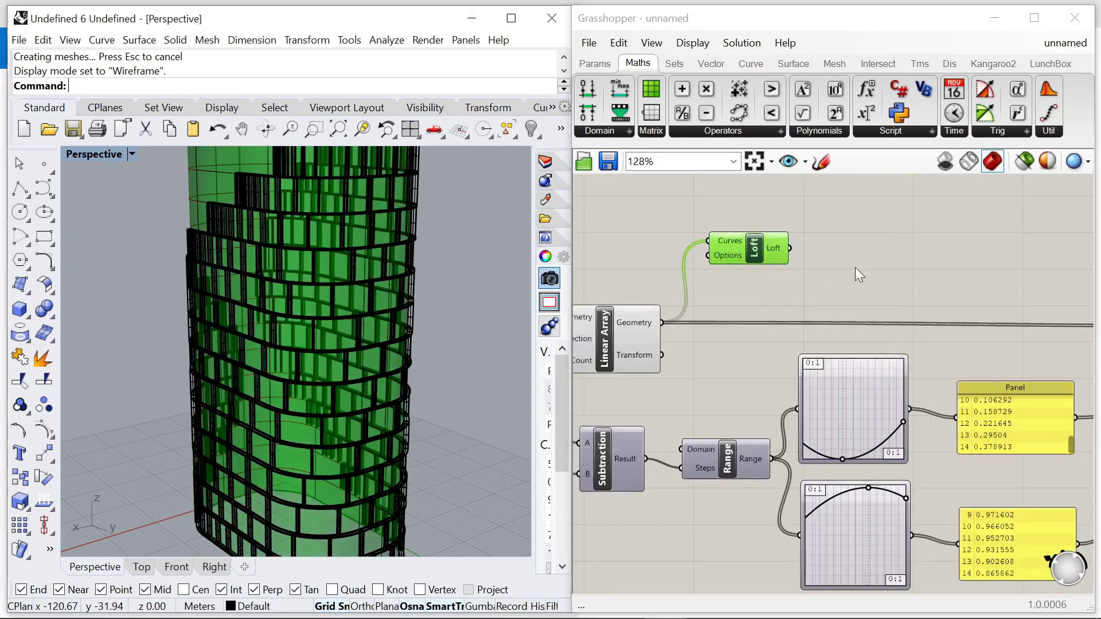
click(855, 267)
click(738, 258)
right_click(883, 204)
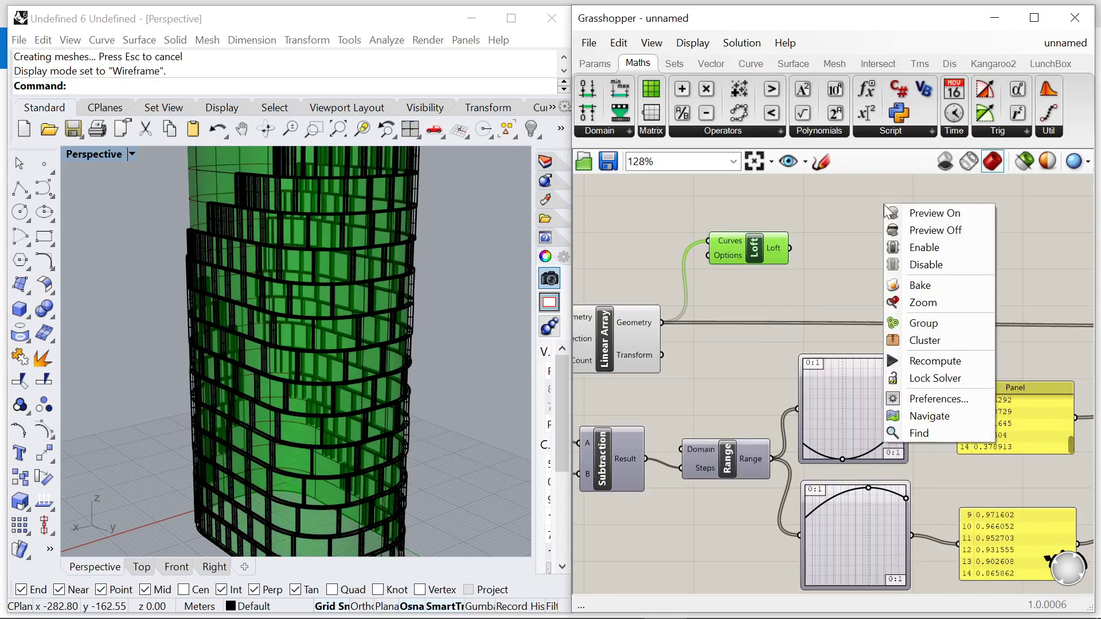
click(892, 232)
Step: Switch the Perspective viewport to Rendered display mode and turn off the preview of the Linear Array curves
click(77, 41)
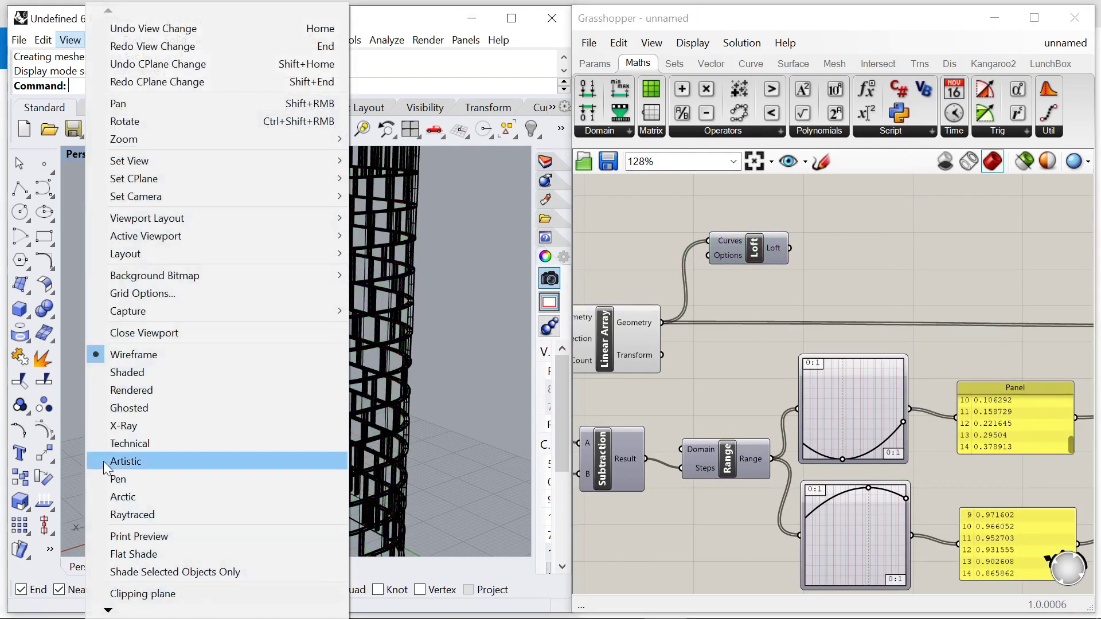
click(131, 390)
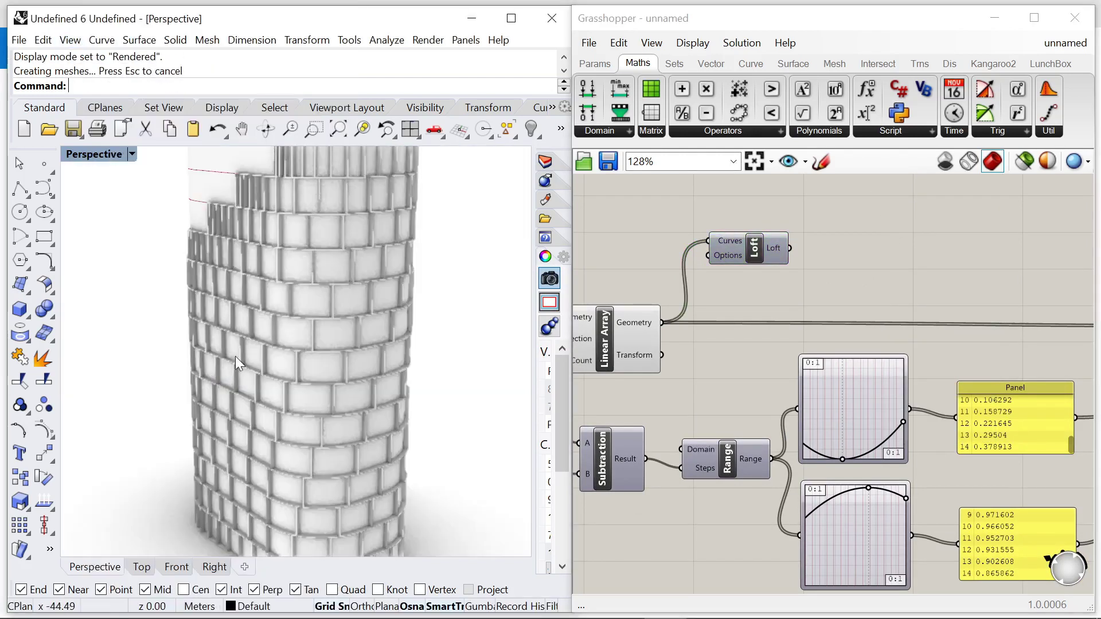
scroll(332, 382, down, 5)
click(631, 359)
right_click(624, 241)
click(655, 270)
right_drag(289, 323, 390, 362)
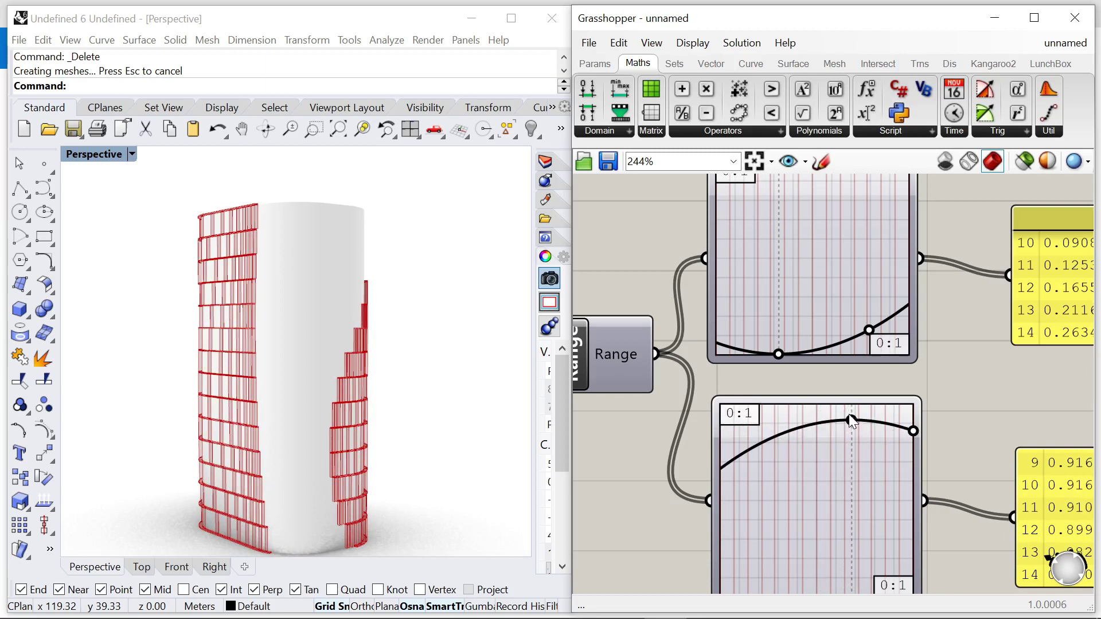
Step: Reshape both parabola graphs by raising the peak of the lower one and the low point of the upper one
drag(851, 421, 843, 405)
drag(776, 352, 761, 316)
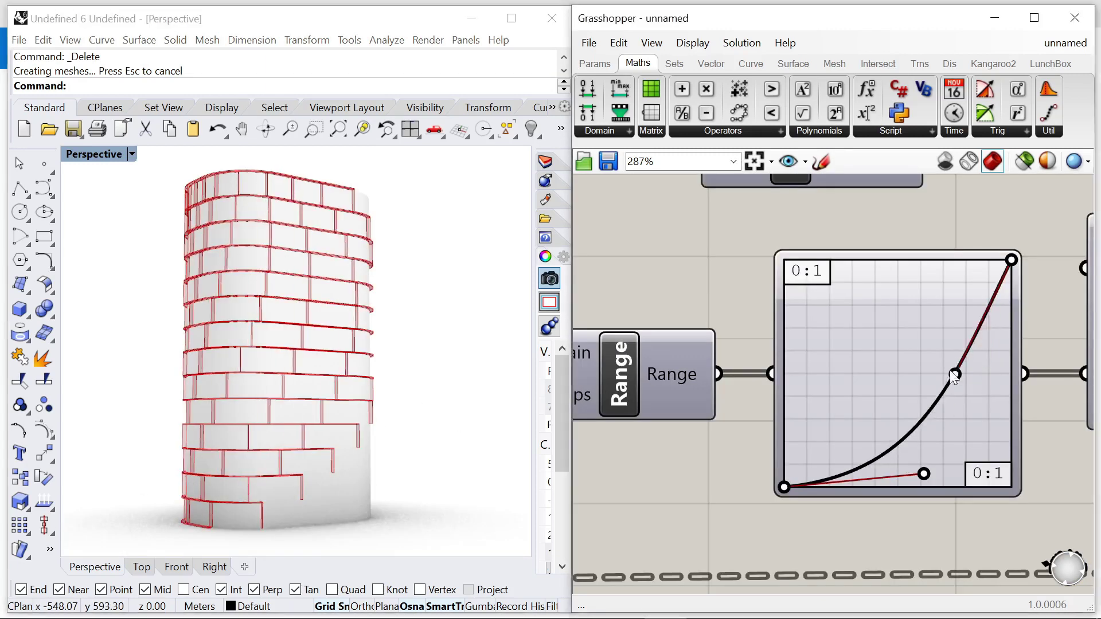
Step: Reshape the Bezier fin-spacing graph into an S-curve by moving its upper handle to the top edge and shifting its lower handle
drag(953, 373, 851, 260)
right_drag(149, 380, 108, 373)
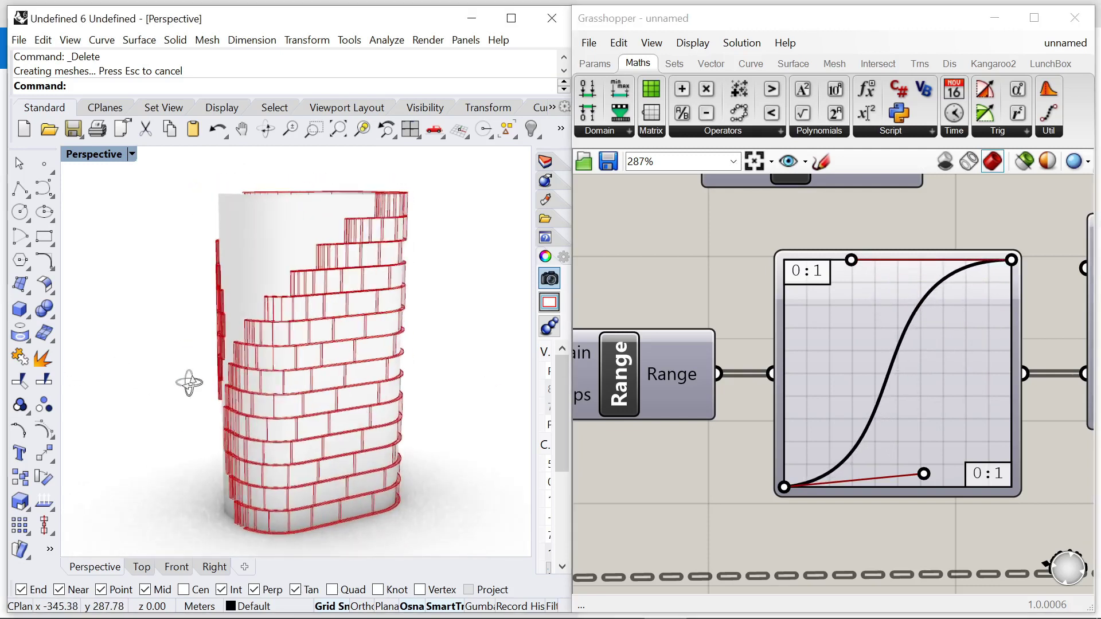
drag(924, 474, 915, 458)
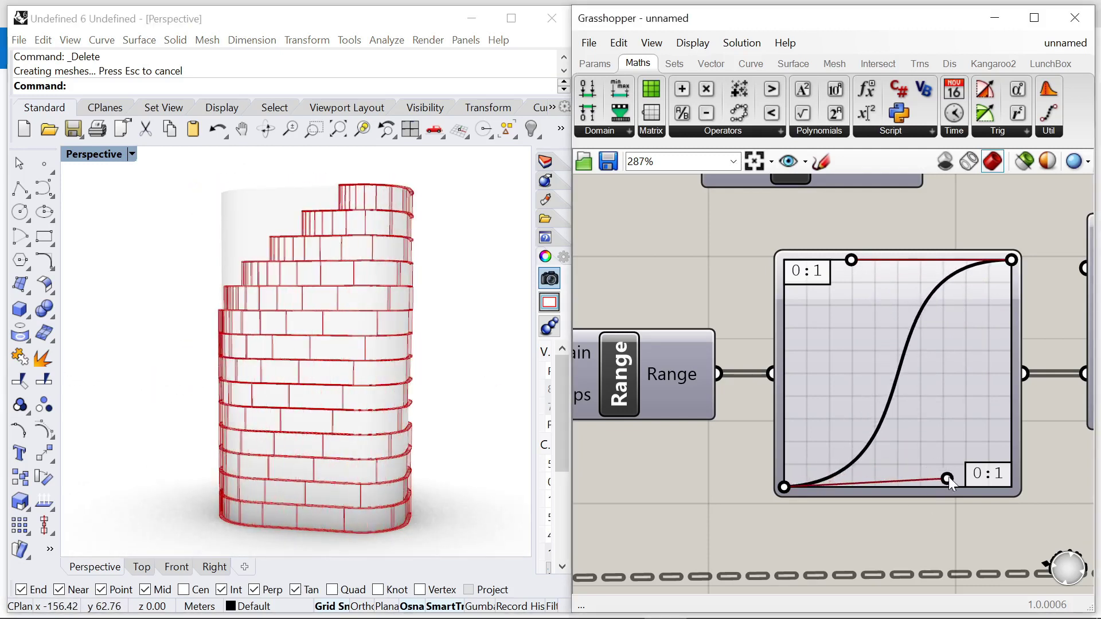